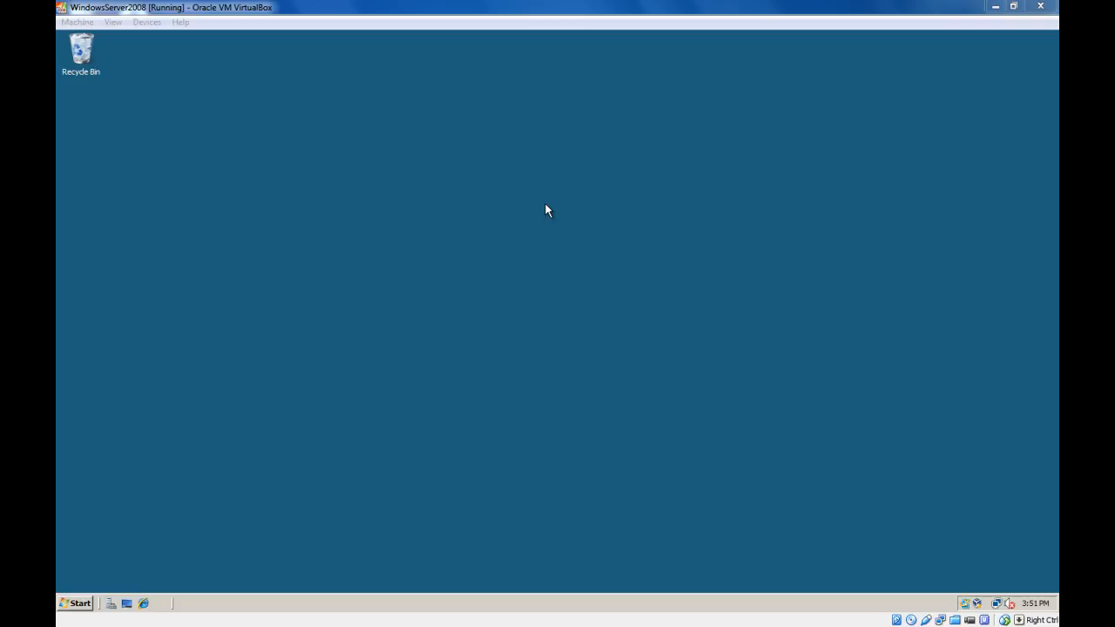
- Open the Group Policy Management console from the server's administrative tools
{"action": "left_click", "coordinate": [428, 185]}
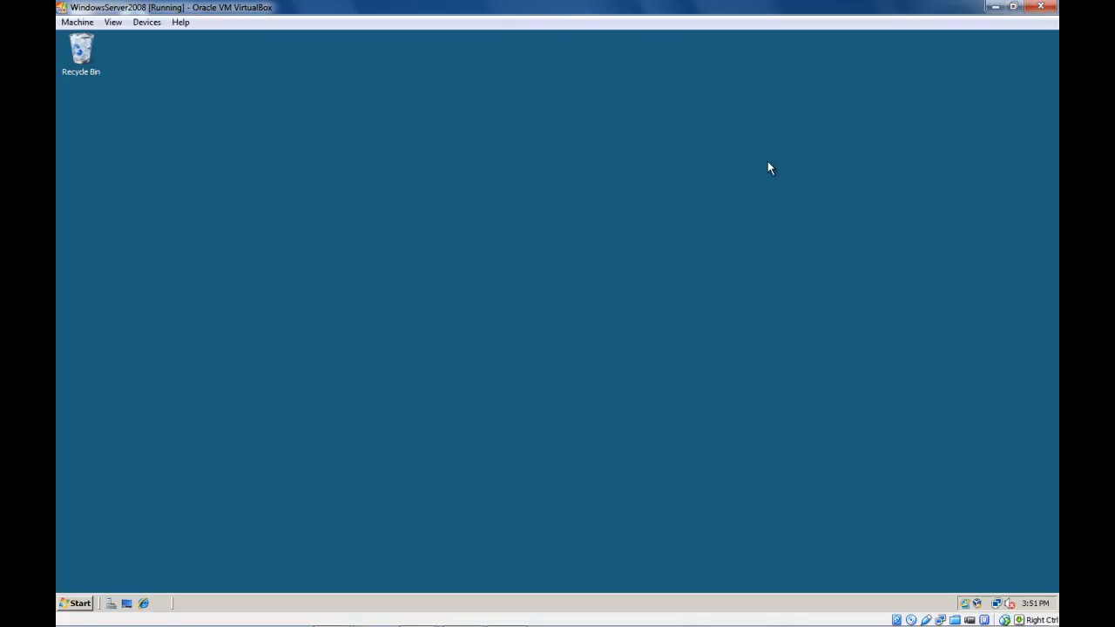
{"action": "left_click", "coordinate": [75, 603]}
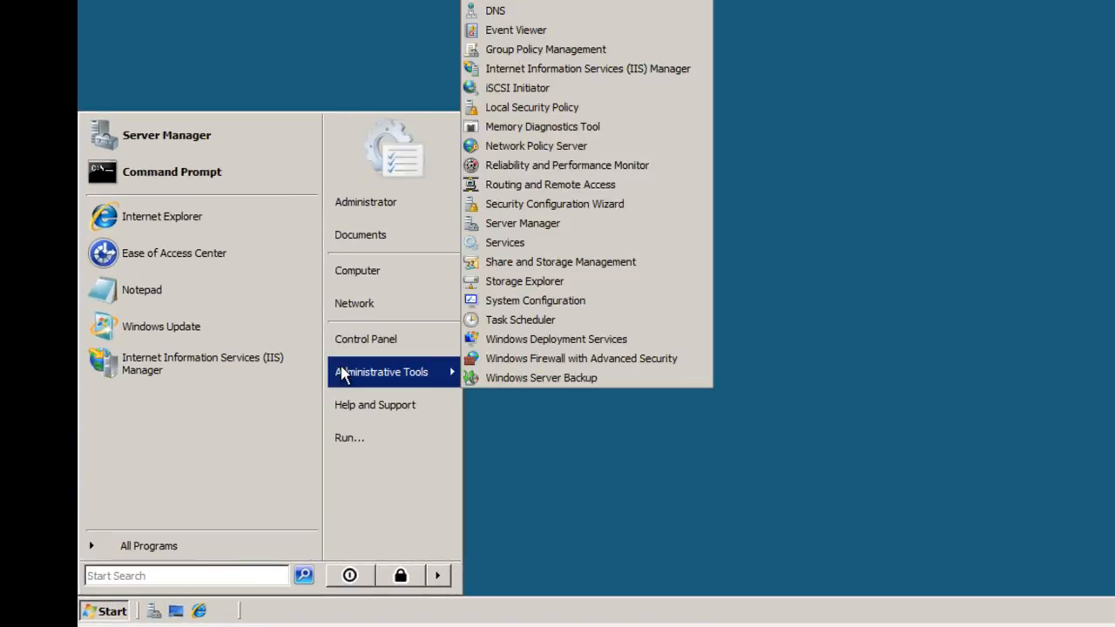
{"action": "mouse_move", "coordinate": [452, 376]}
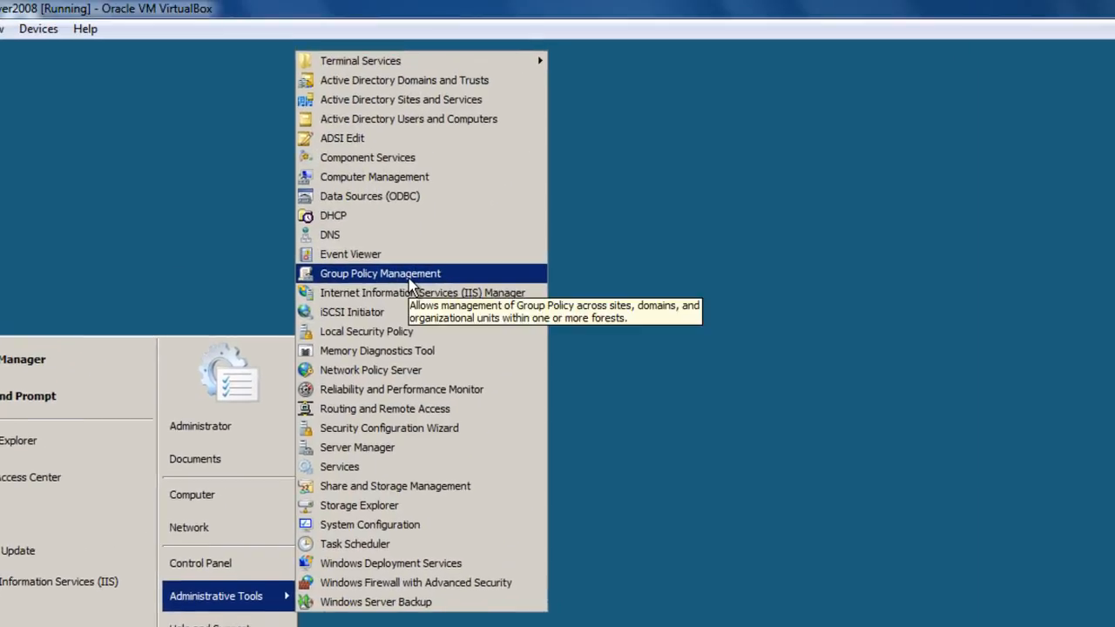
{"action": "left_click", "coordinate": [409, 275]}
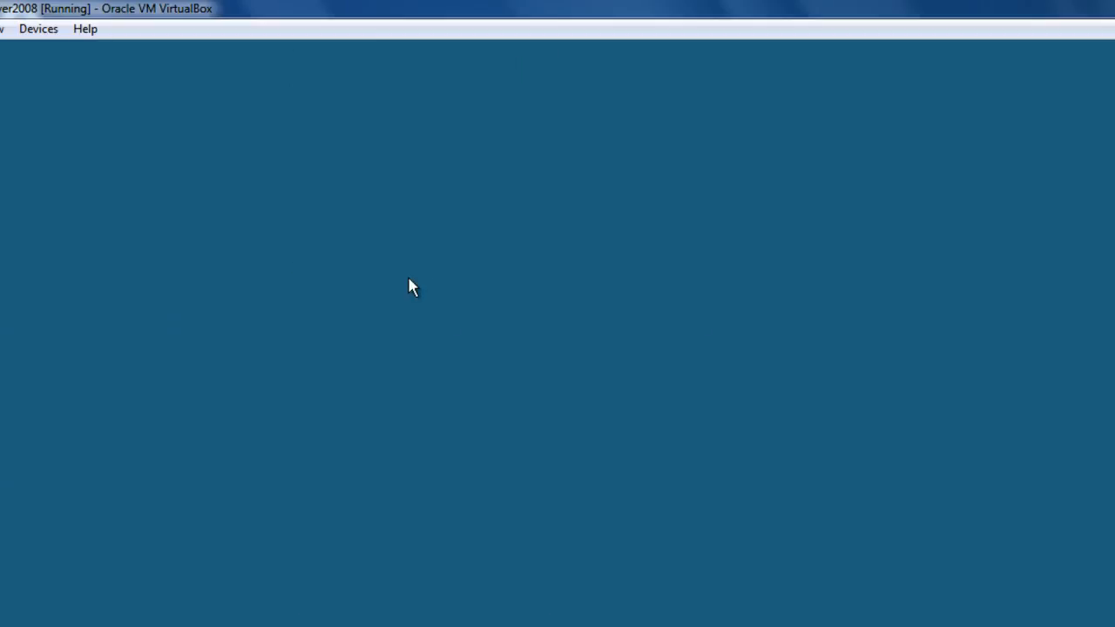
- Expand the forest and its domain down to the Group Policy Objects container and list its policies
{"action": "left_click", "coordinate": [142, 262]}
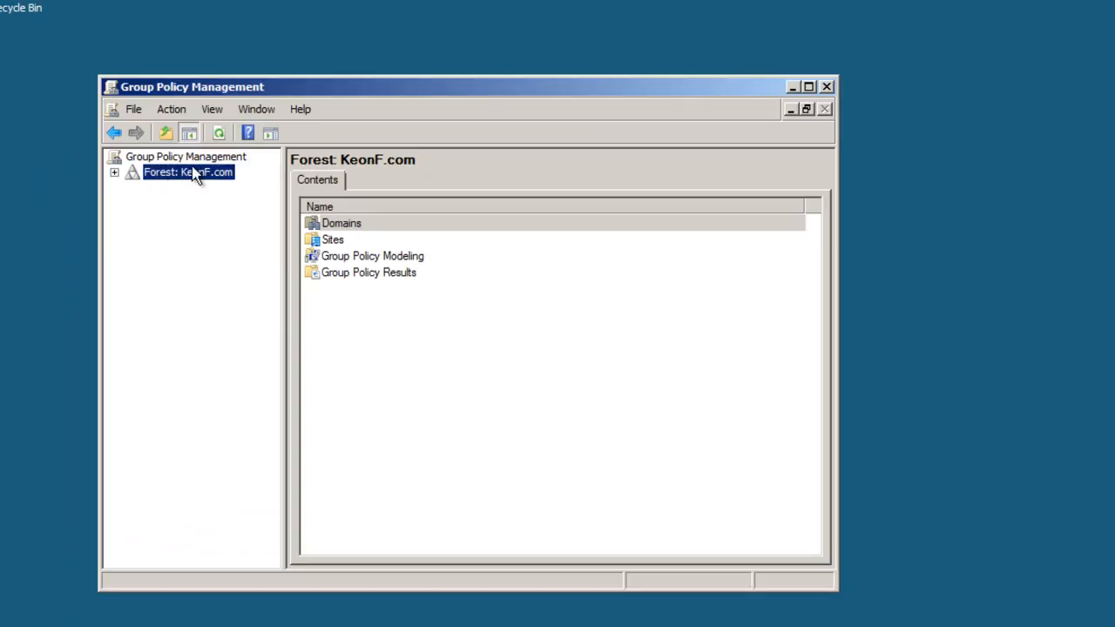
{"action": "left_click", "coordinate": [114, 173]}
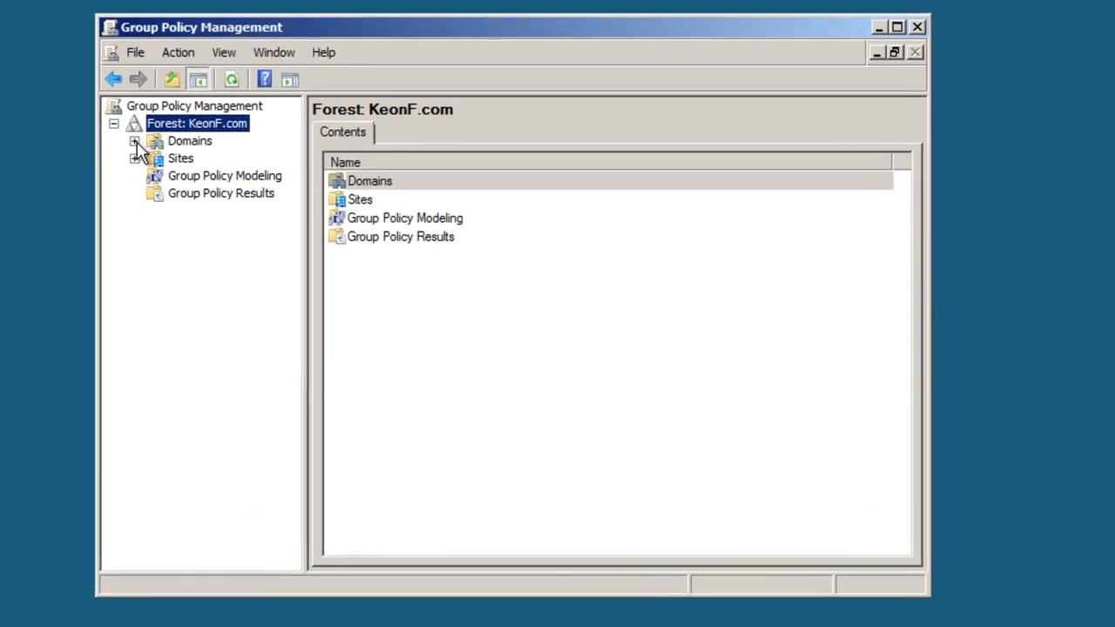
{"action": "left_click", "coordinate": [134, 142]}
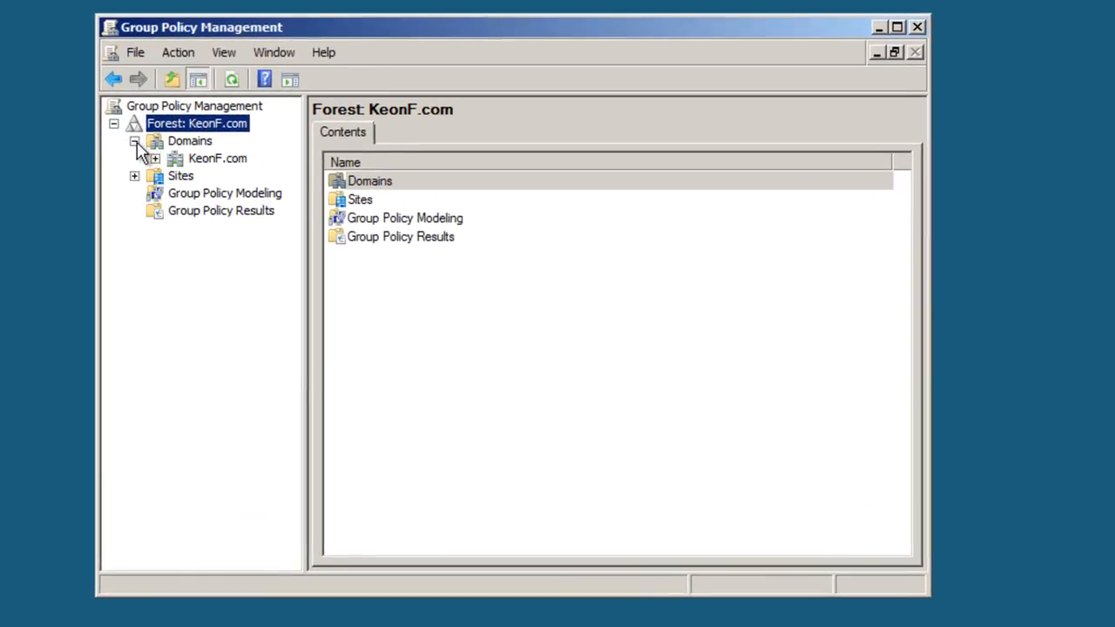
{"action": "left_click", "coordinate": [155, 158]}
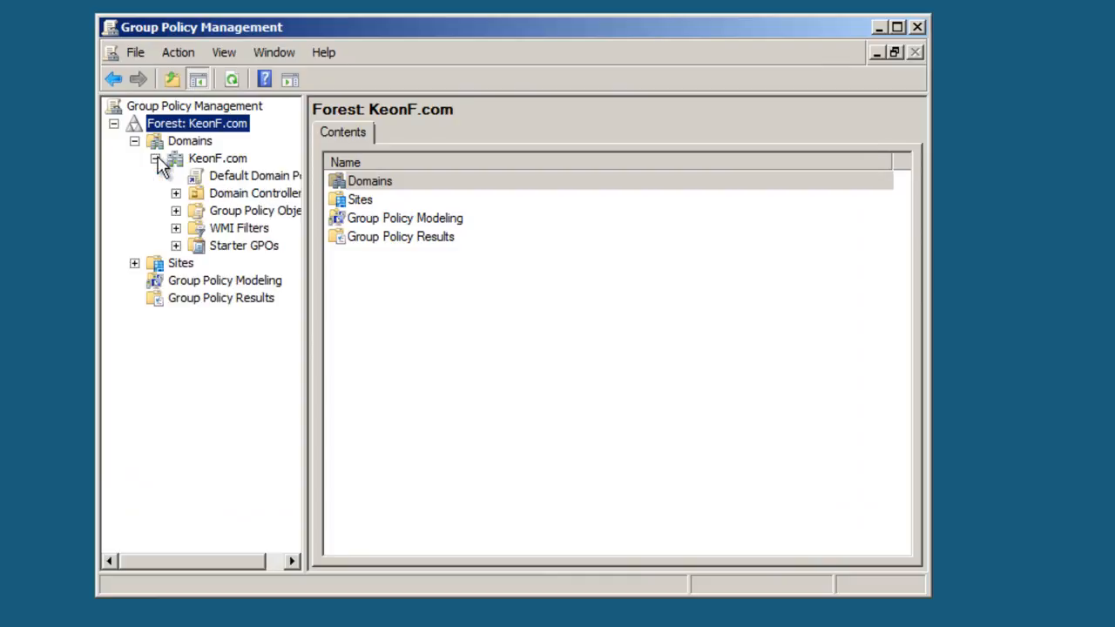
{"action": "left_click", "coordinate": [239, 211]}
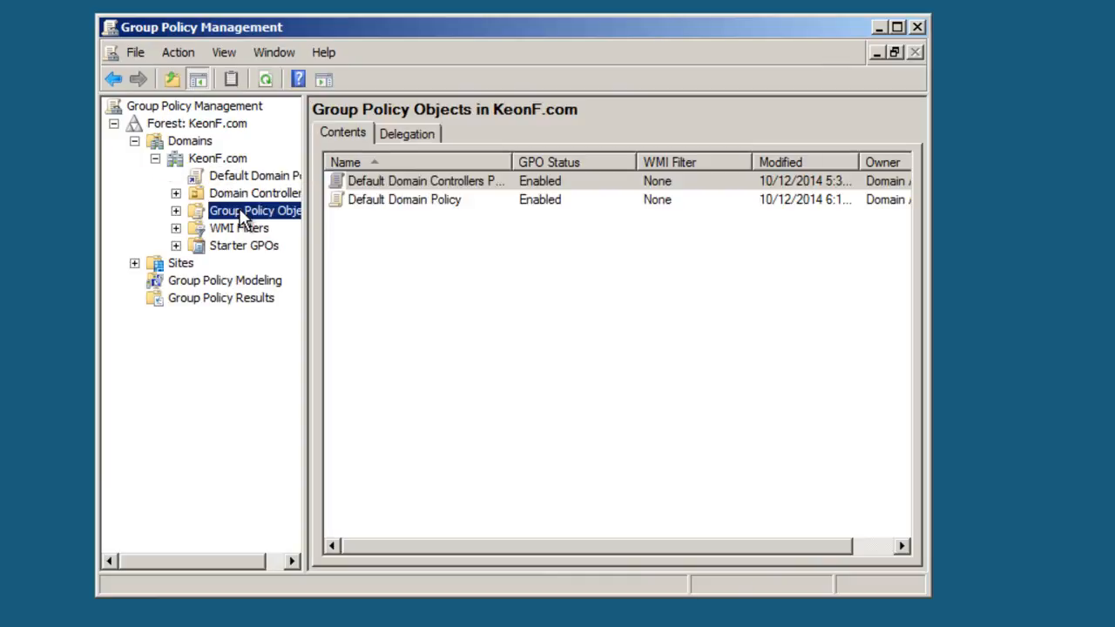
{"action": "left_click", "coordinate": [176, 211]}
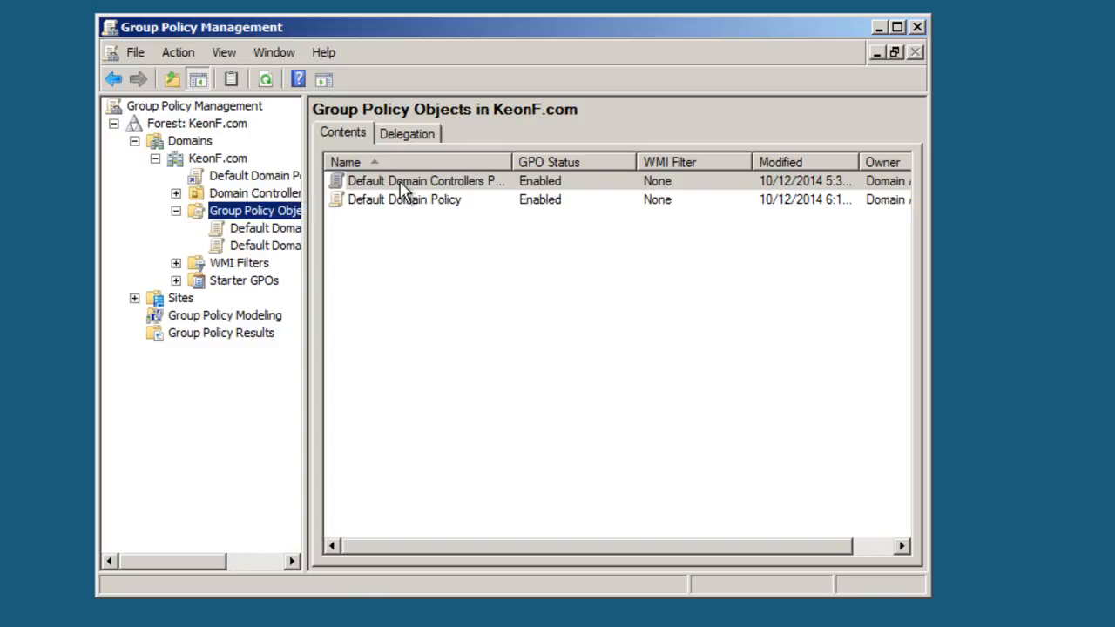
- Create a new GPO named "Desktop Screen" in the Group Policy Objects container, without a source starter GPO
{"action": "right_click", "coordinate": [247, 217]}
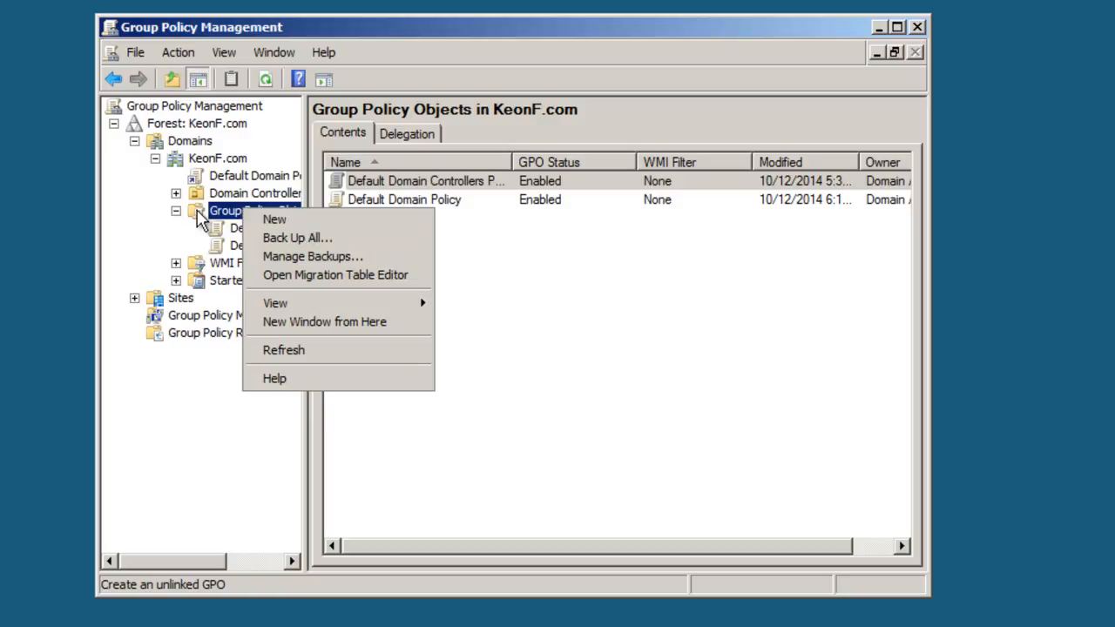
{"action": "left_click", "coordinate": [216, 219]}
{"action": "right_click", "coordinate": [235, 214]}
{"action": "left_click", "coordinate": [264, 219]}
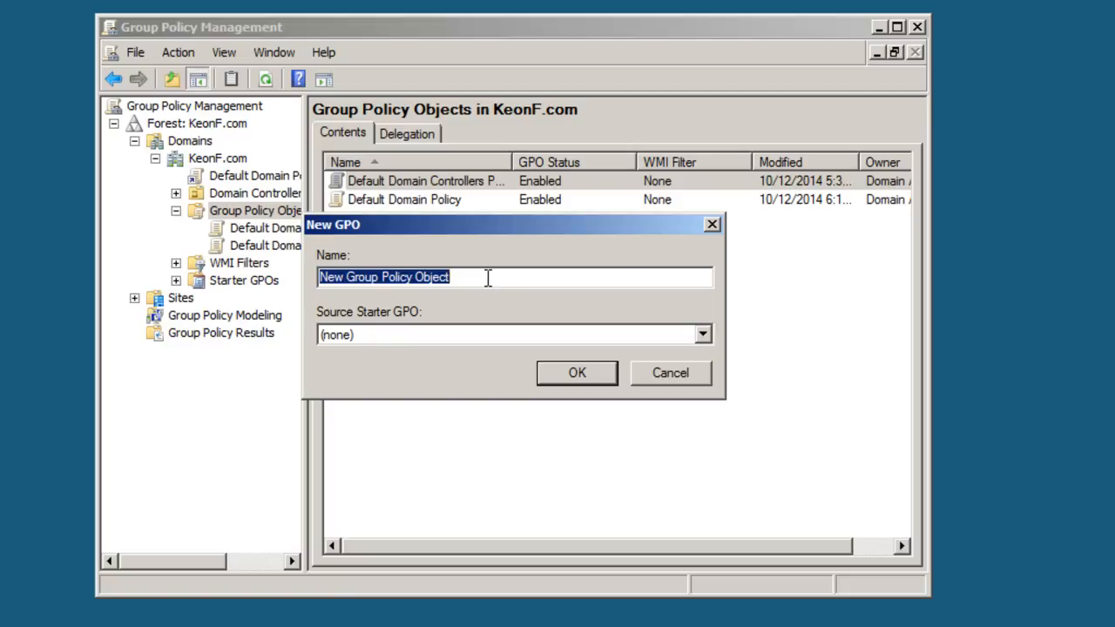
{"action": "type", "text": "Desk"}
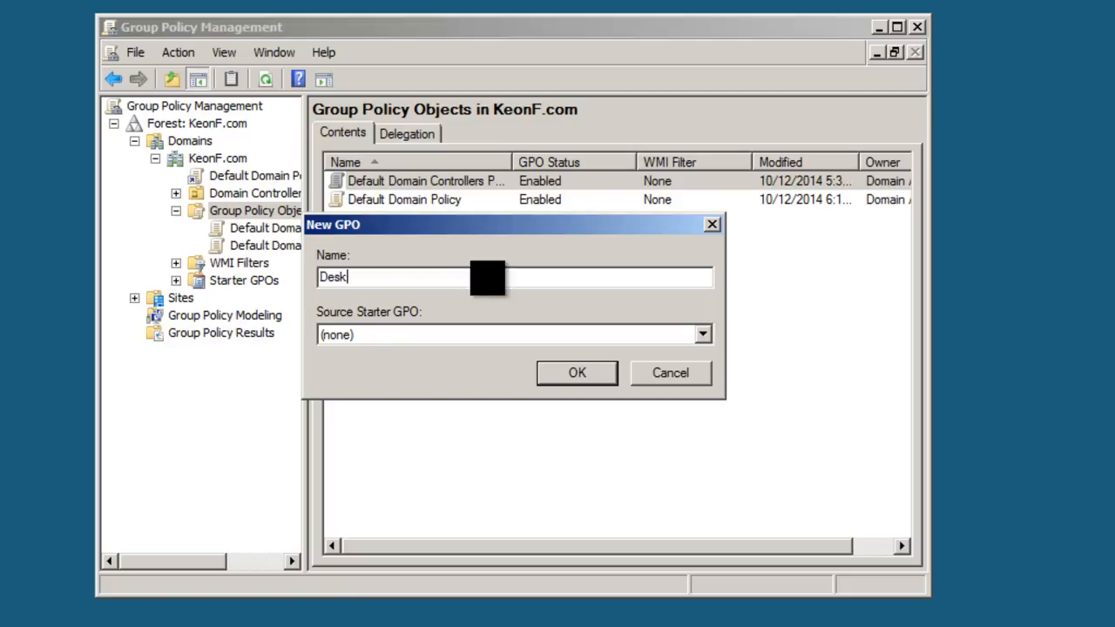
{"action": "type", "text": "top Screen"}
{"action": "left_click", "coordinate": [551, 373]}
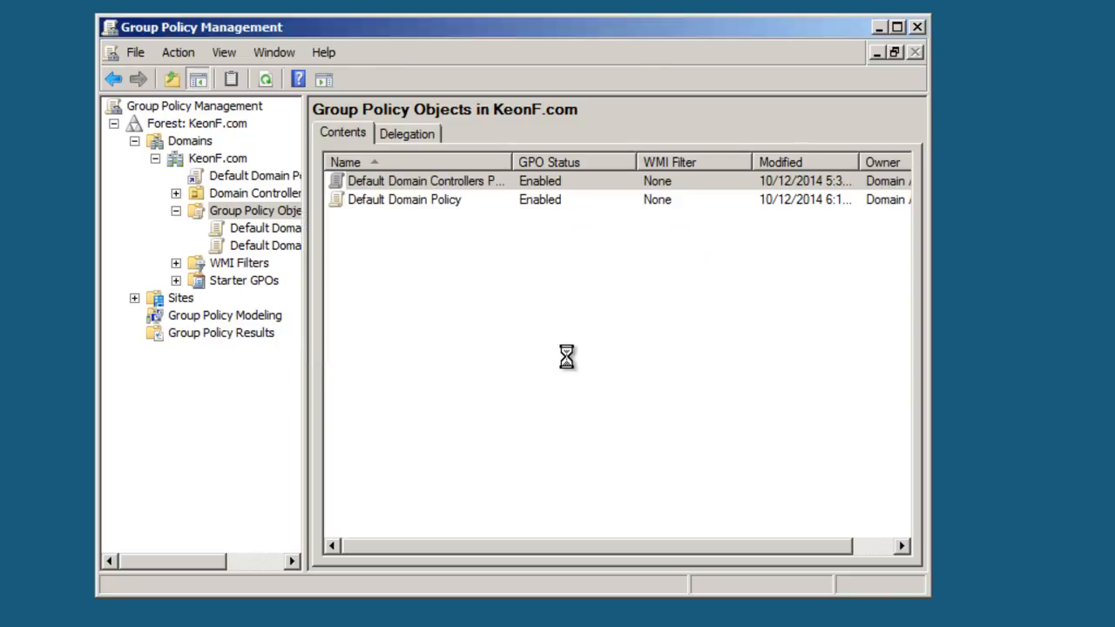
- Open the Desktop Screen GPO for editing and enlarge the editor window and its tree area
{"action": "left_click", "coordinate": [401, 220]}
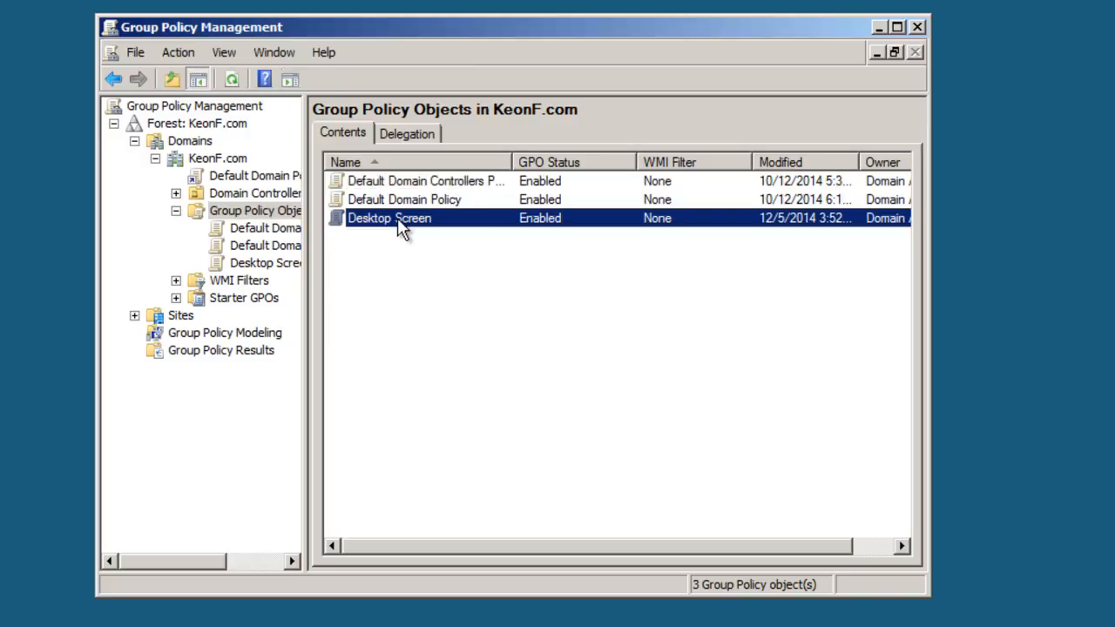
{"action": "right_click", "coordinate": [386, 228]}
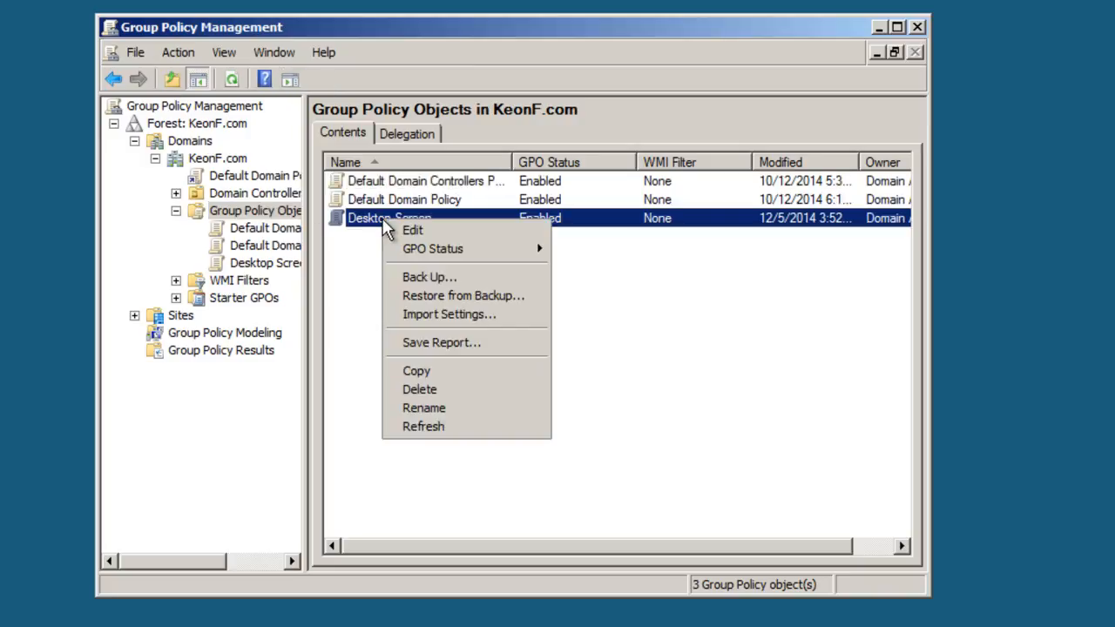
{"action": "left_click", "coordinate": [437, 231]}
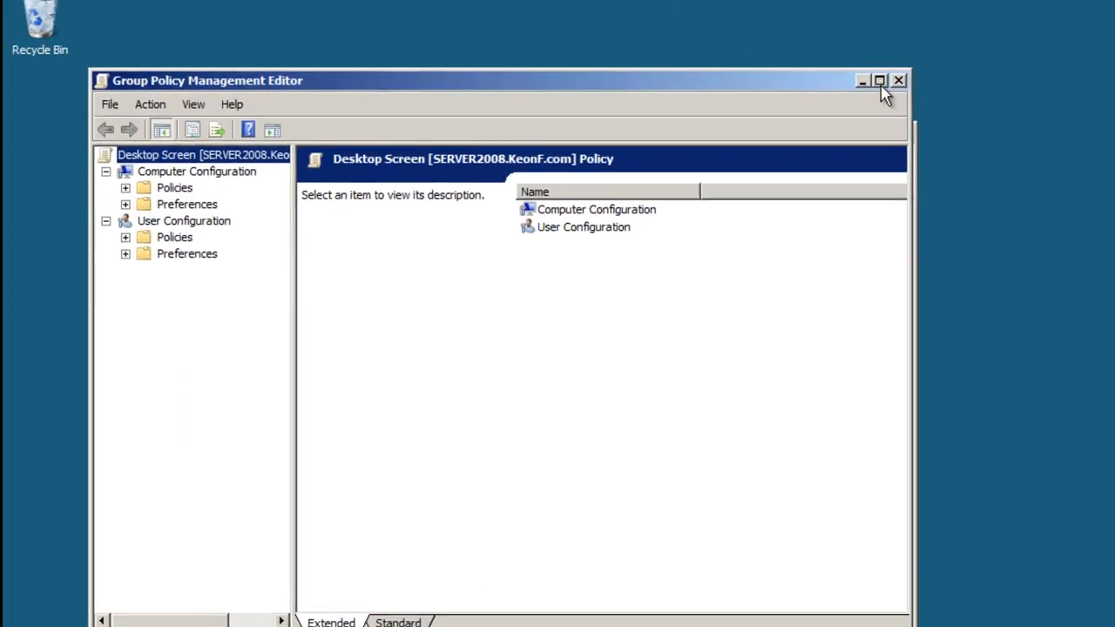
{"action": "left_click", "coordinate": [880, 78]}
{"action": "left_click_drag", "start_coordinate": [209, 146], "coordinate": [293, 170]}
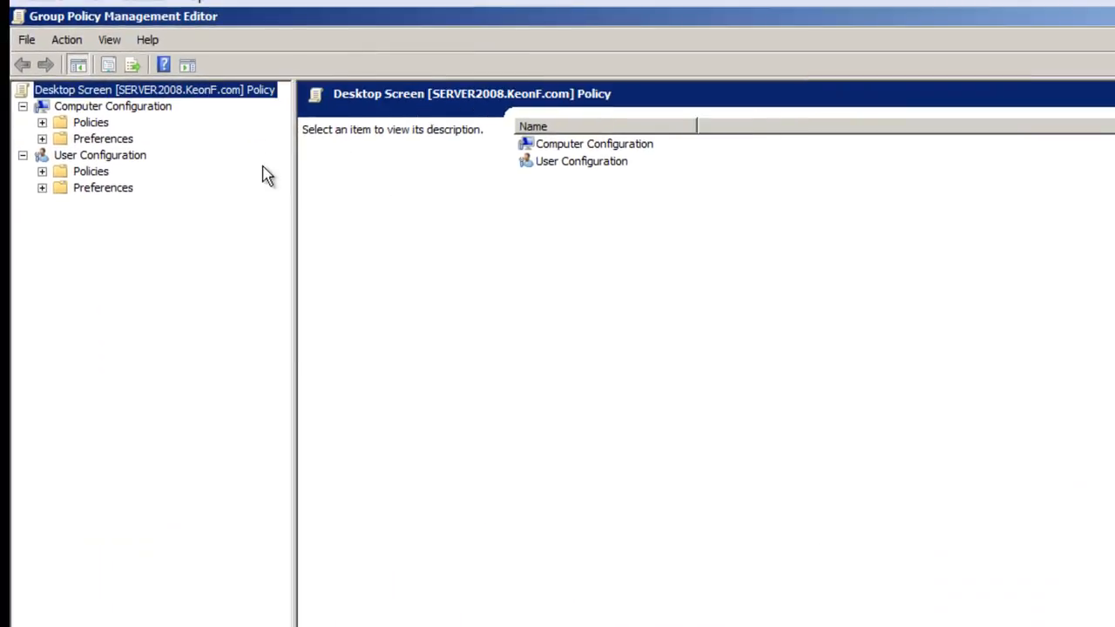
- Display the policy settings of the Desktop subfolder under User Configuration > Policies > Administrative Templates > Desktop
{"action": "left_click", "coordinate": [83, 155]}
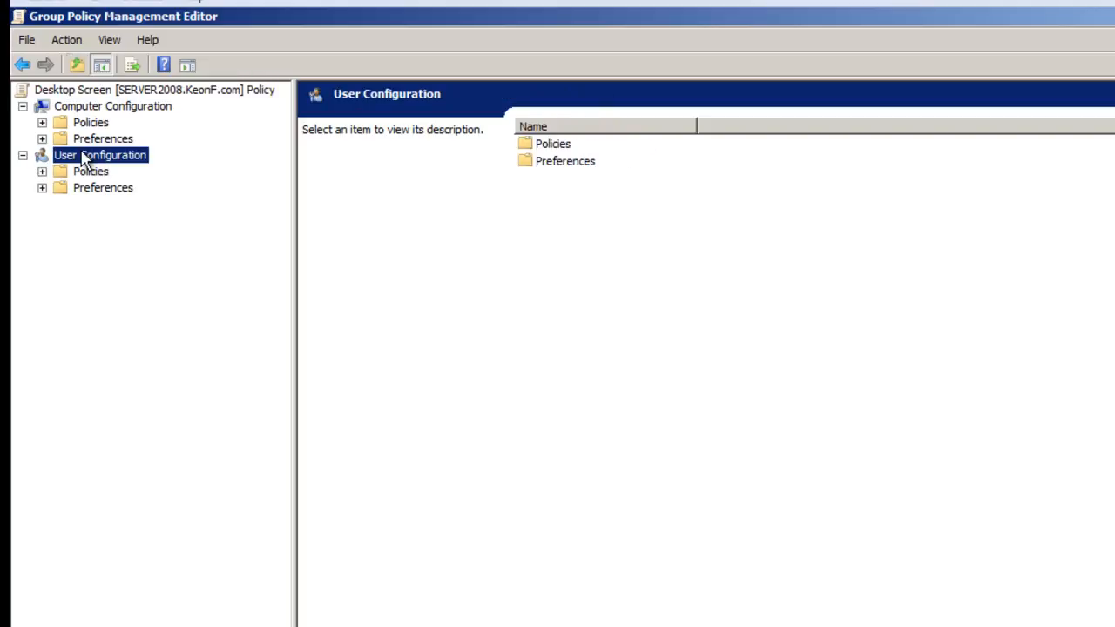
{"action": "left_click", "coordinate": [42, 187]}
{"action": "left_click", "coordinate": [42, 171]}
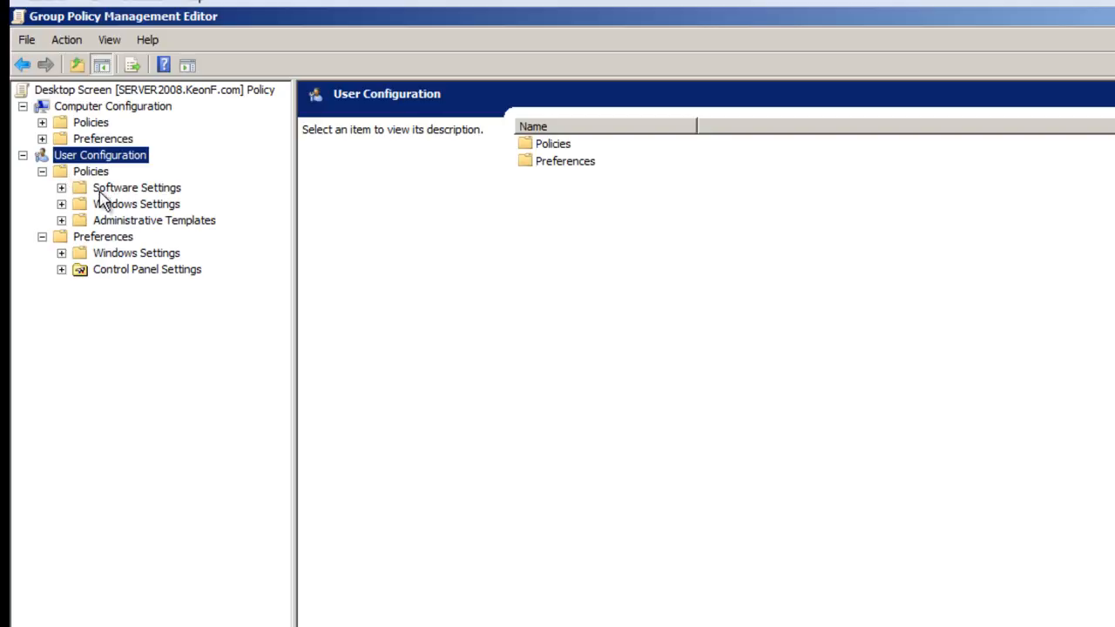
{"action": "left_click", "coordinate": [61, 204]}
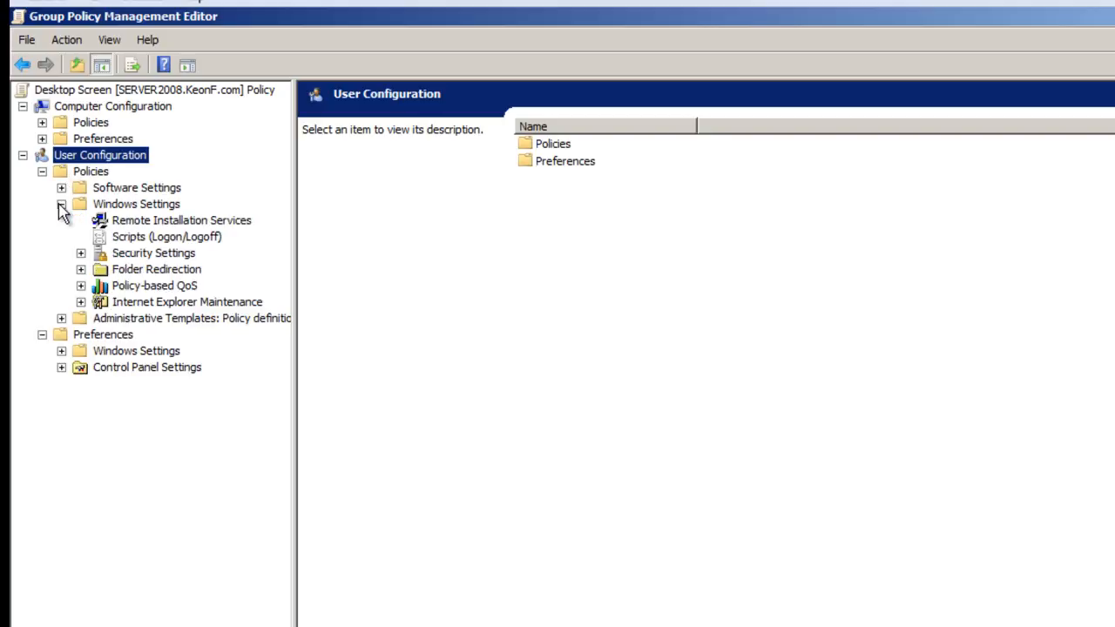
{"action": "left_click", "coordinate": [61, 188]}
{"action": "left_click", "coordinate": [62, 188]}
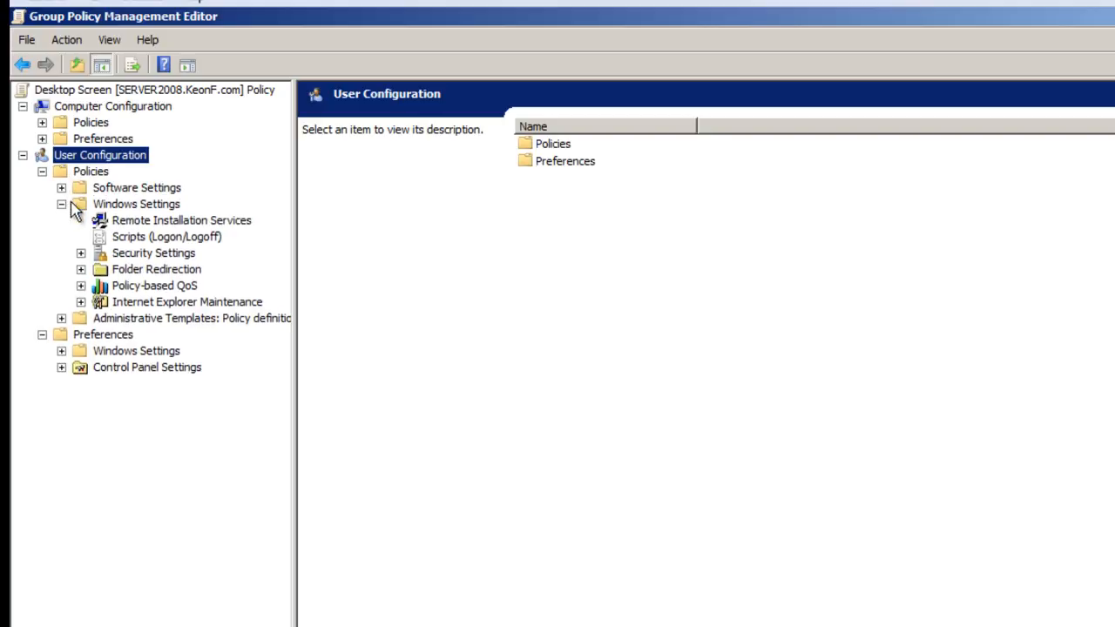
{"action": "left_click", "coordinate": [61, 319]}
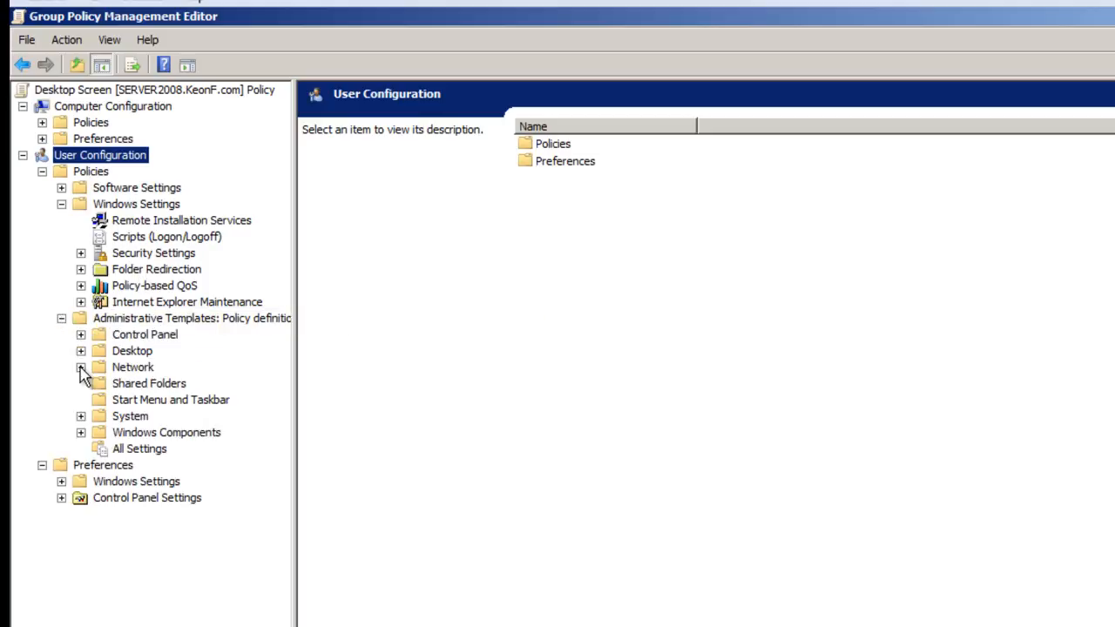
{"action": "left_click", "coordinate": [81, 351]}
{"action": "left_click", "coordinate": [131, 351]}
{"action": "left_click", "coordinate": [147, 384]}
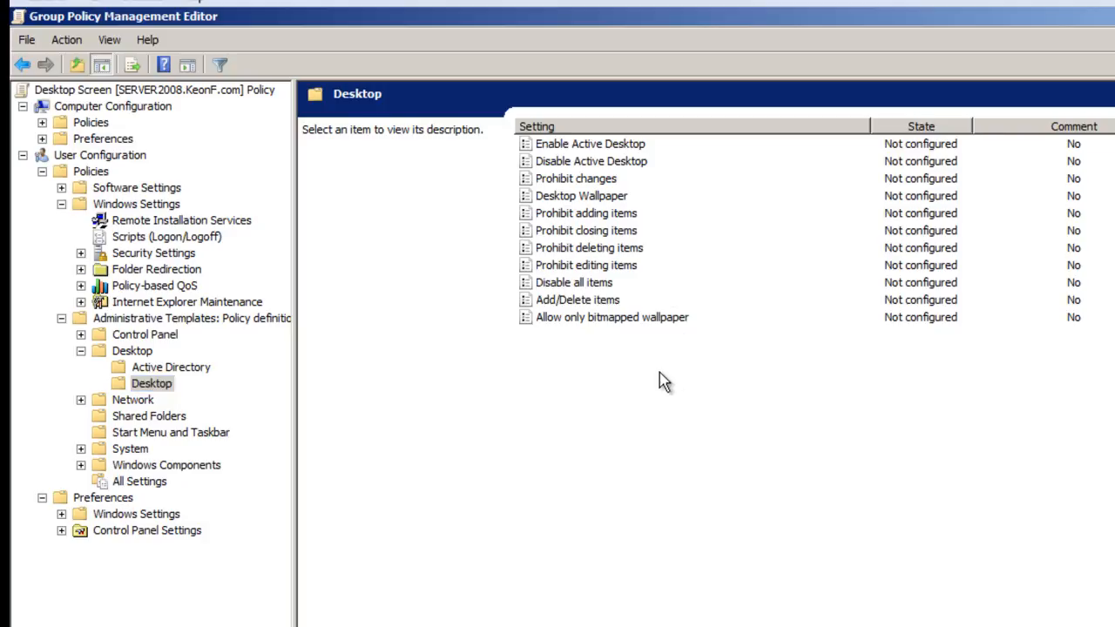
{"action": "left_click", "coordinate": [539, 148]}
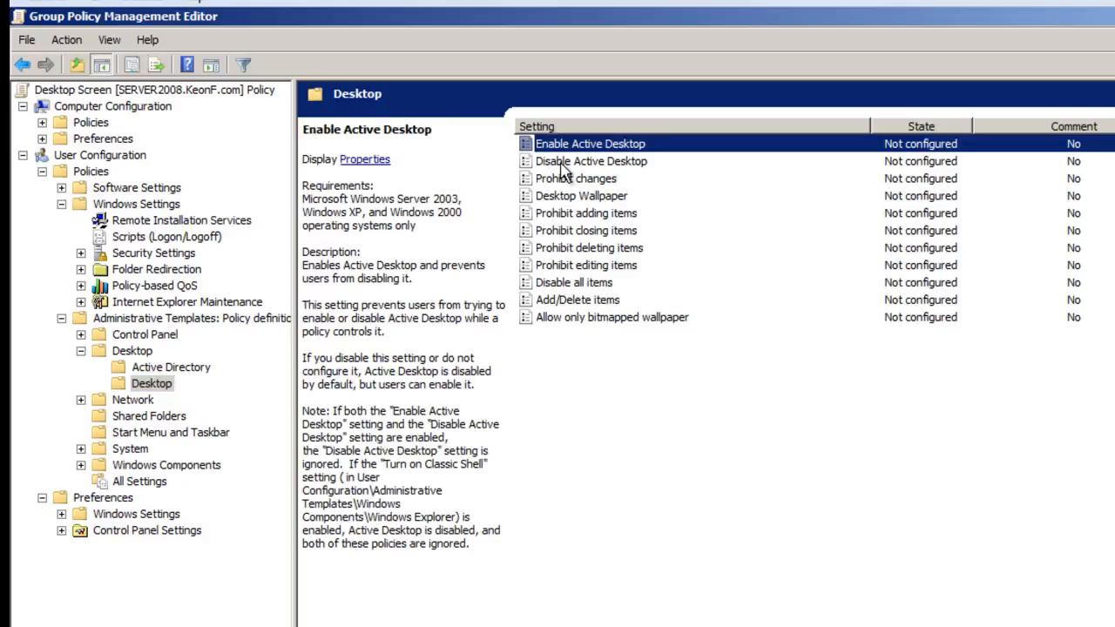
{"action": "left_click", "coordinate": [583, 201]}
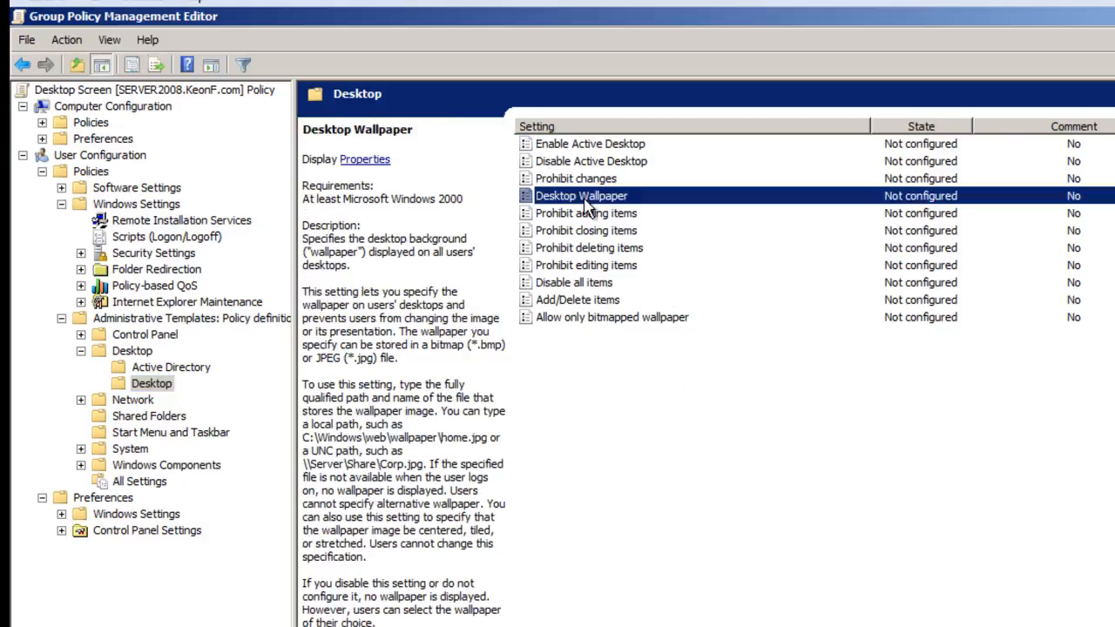
{"action": "double_click", "coordinate": [586, 205]}
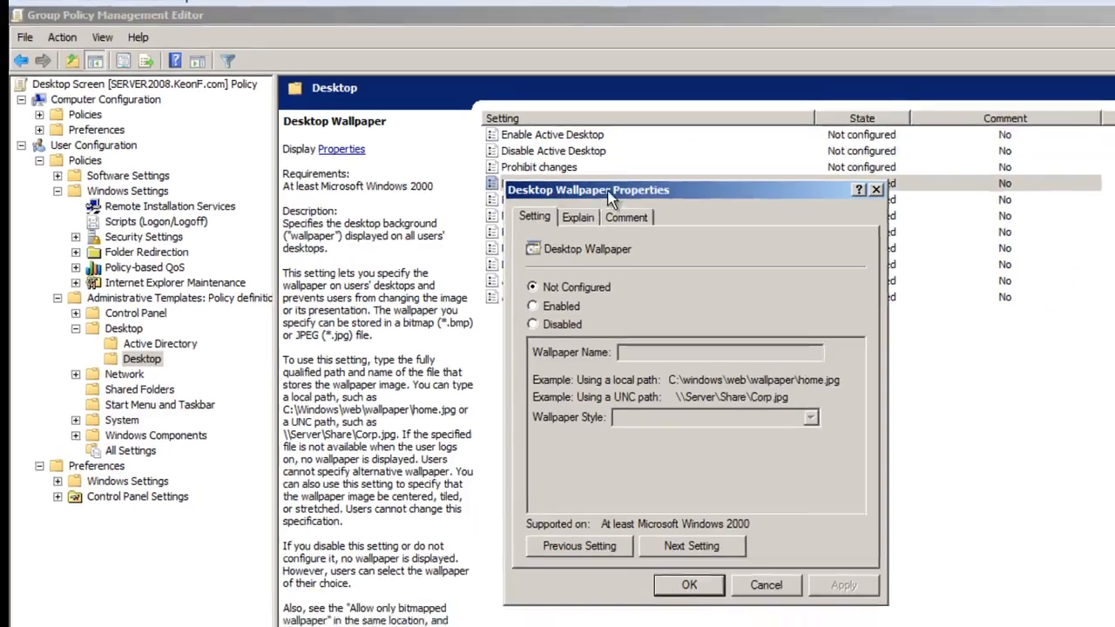
{"action": "left_click_drag", "start_coordinate": [608, 192], "coordinate": [774, 214]}
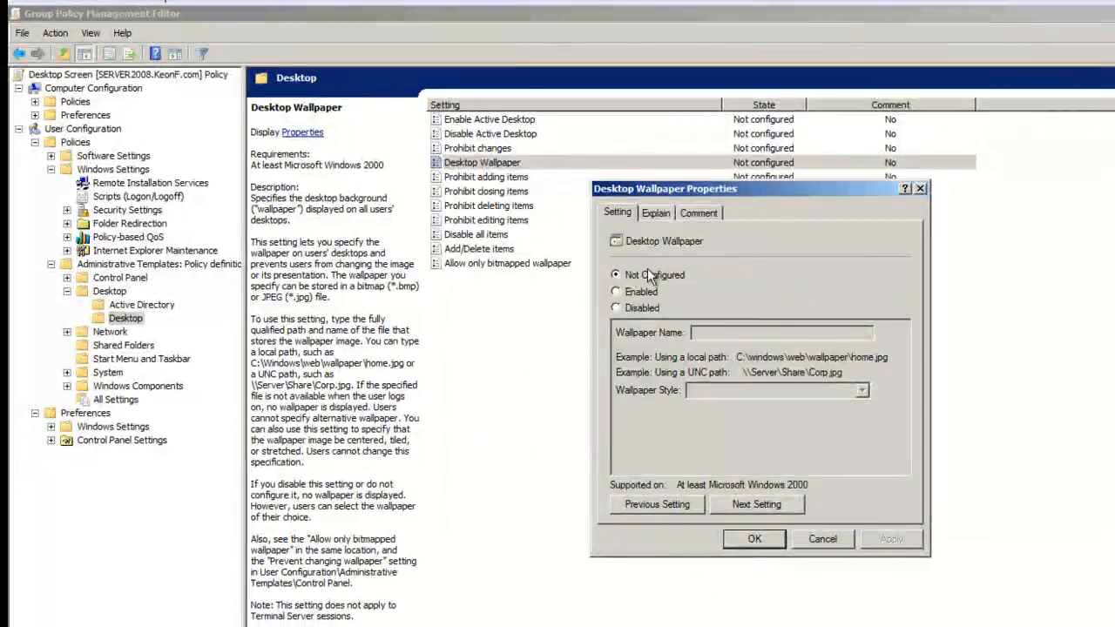
{"action": "left_click", "coordinate": [642, 291]}
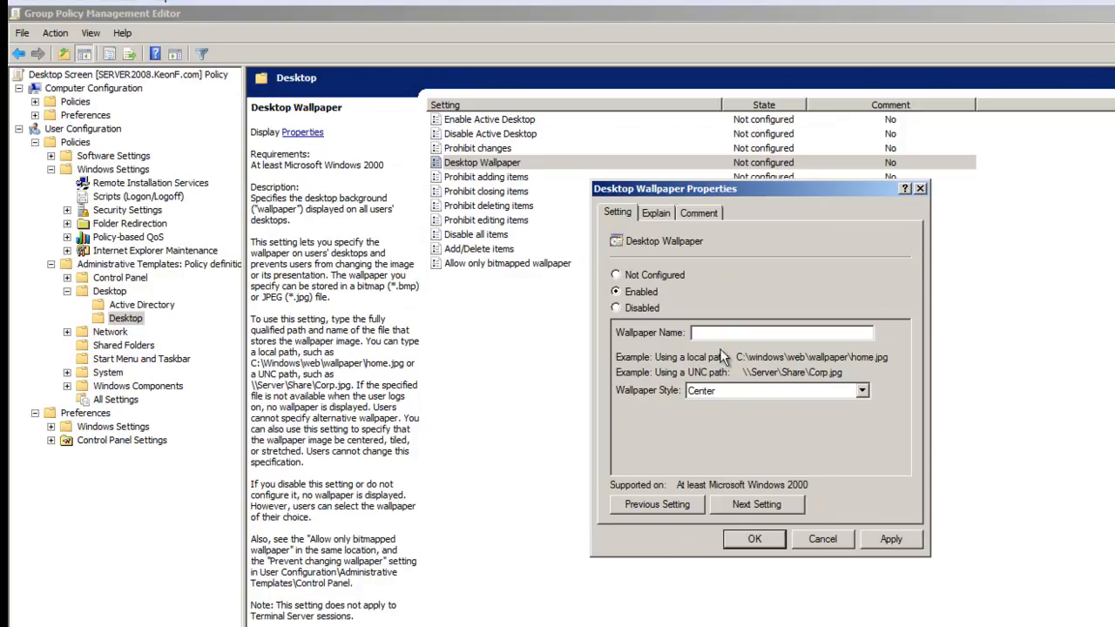
{"action": "left_click", "coordinate": [824, 541]}
- Set the "Prohibit changes" desktop policy to Enabled and apply it
{"action": "left_click", "coordinate": [486, 150]}
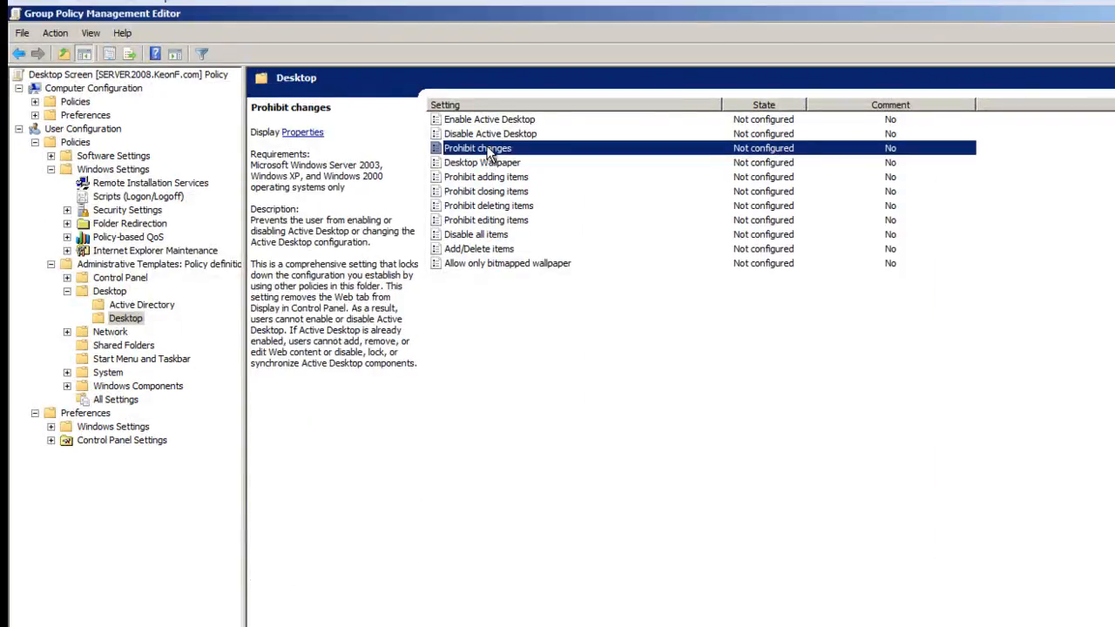
{"action": "right_click", "coordinate": [490, 155]}
{"action": "left_click", "coordinate": [528, 228]}
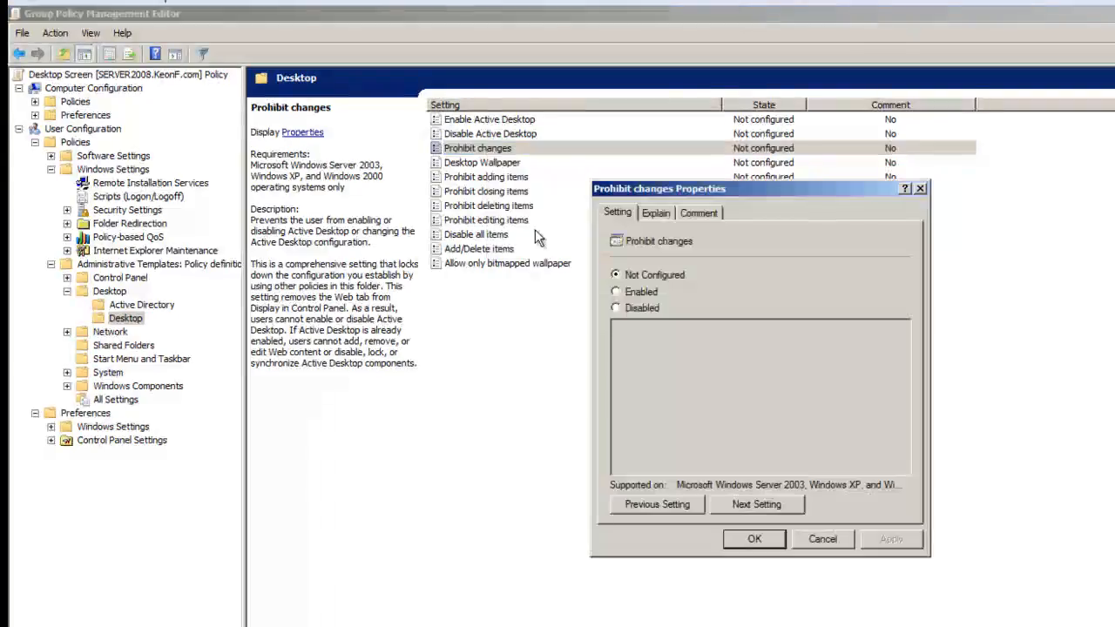
{"action": "left_click", "coordinate": [654, 291]}
{"action": "left_click", "coordinate": [880, 539]}
{"action": "left_click", "coordinate": [755, 540]}
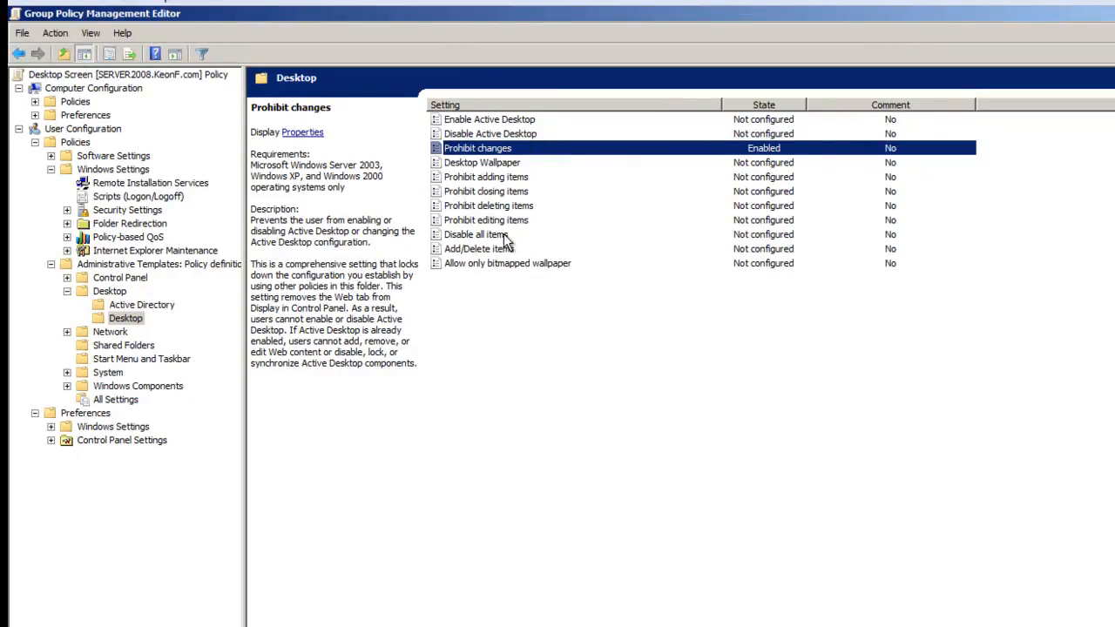
- Set the "Prohibit editing items" desktop policy to Enabled and apply it
{"action": "right_click", "coordinate": [481, 217]}
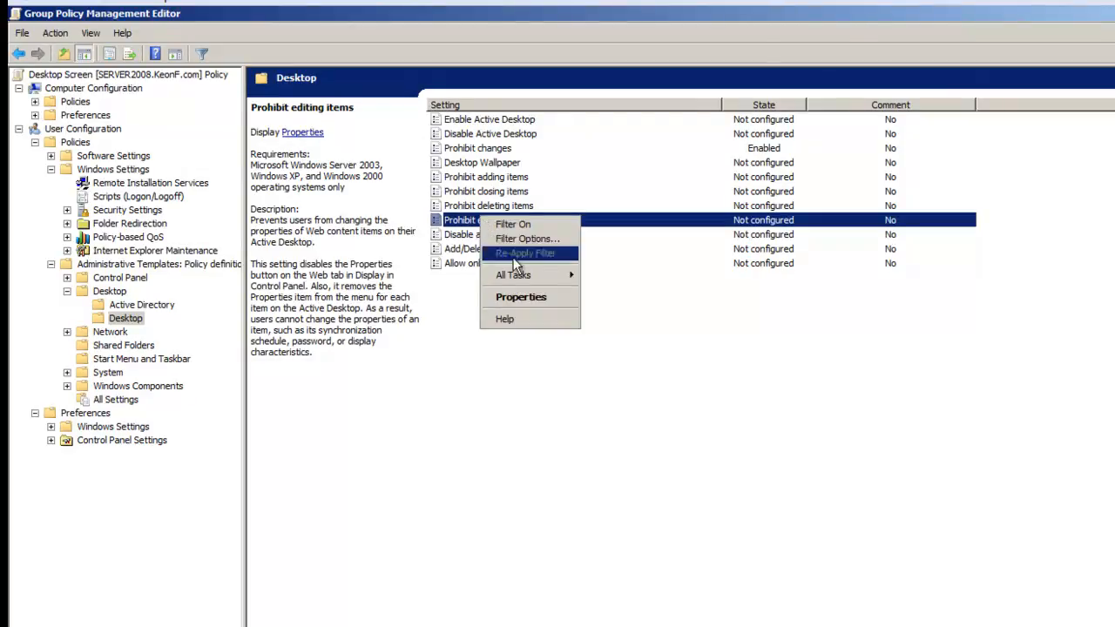
{"action": "left_click", "coordinate": [521, 298]}
{"action": "left_click", "coordinate": [616, 292]}
{"action": "left_click", "coordinate": [888, 546]}
{"action": "left_click", "coordinate": [753, 538]}
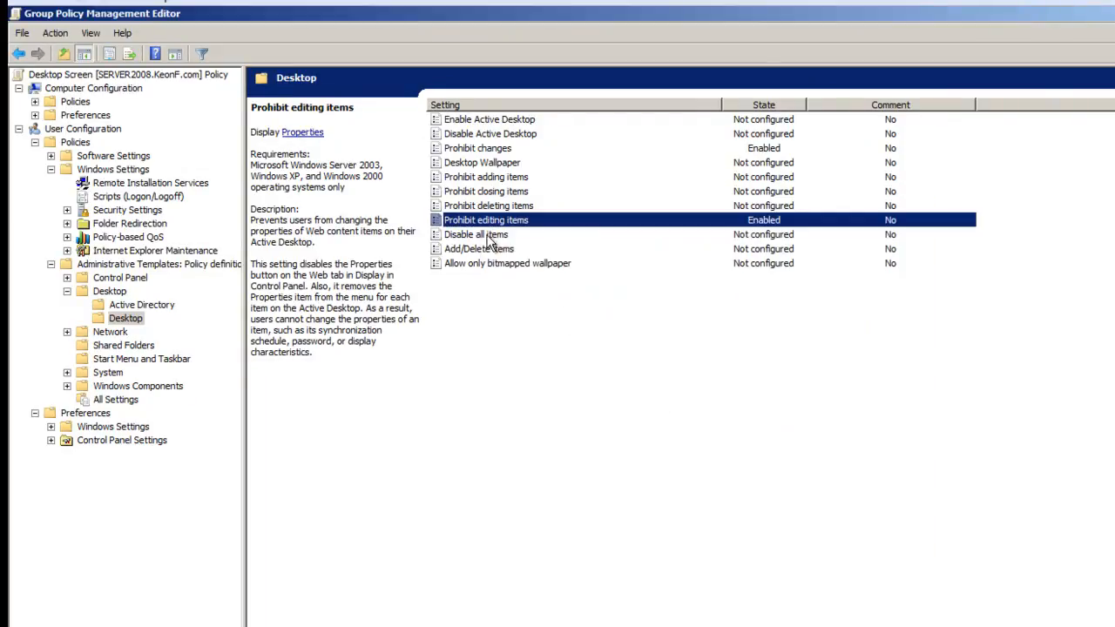
{"action": "left_click", "coordinate": [483, 235]}
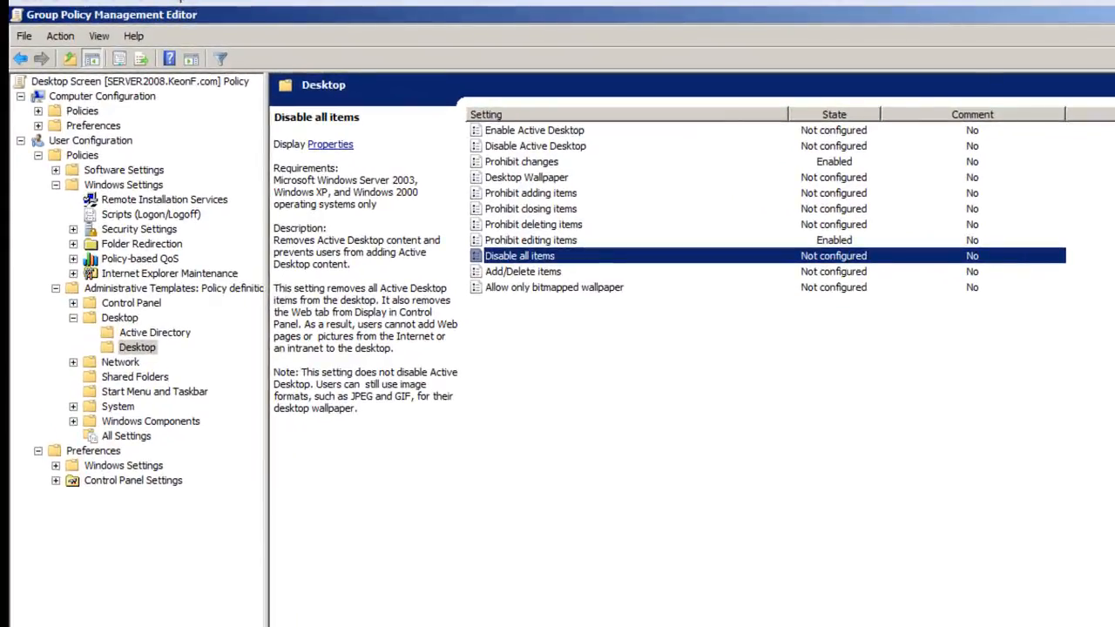
{"action": "left_click", "coordinate": [565, 240]}
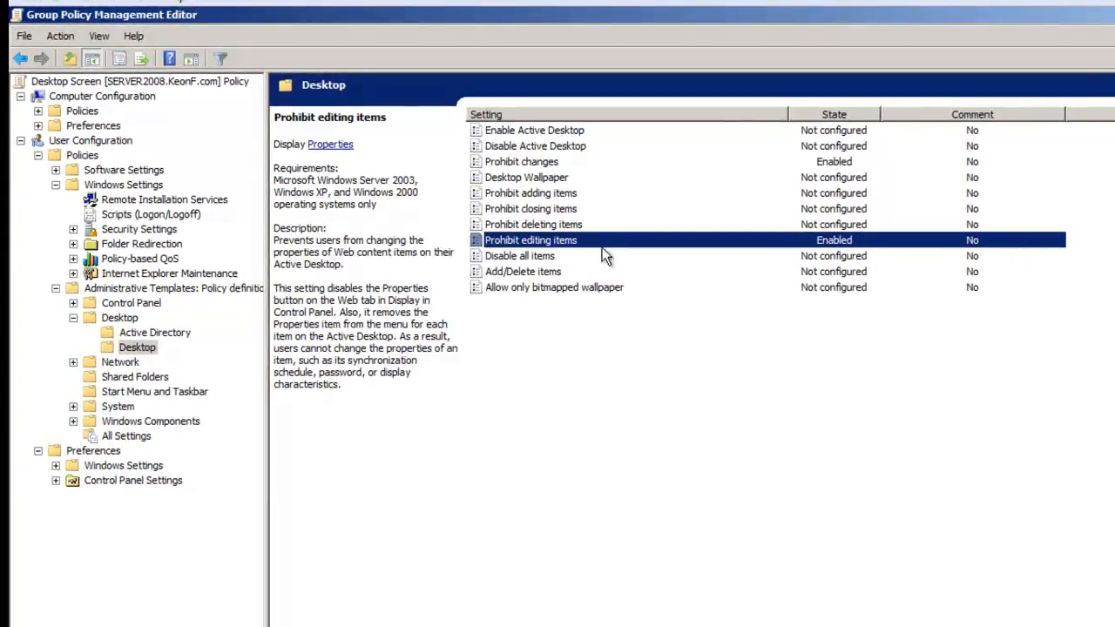
{"action": "left_click", "coordinate": [551, 181]}
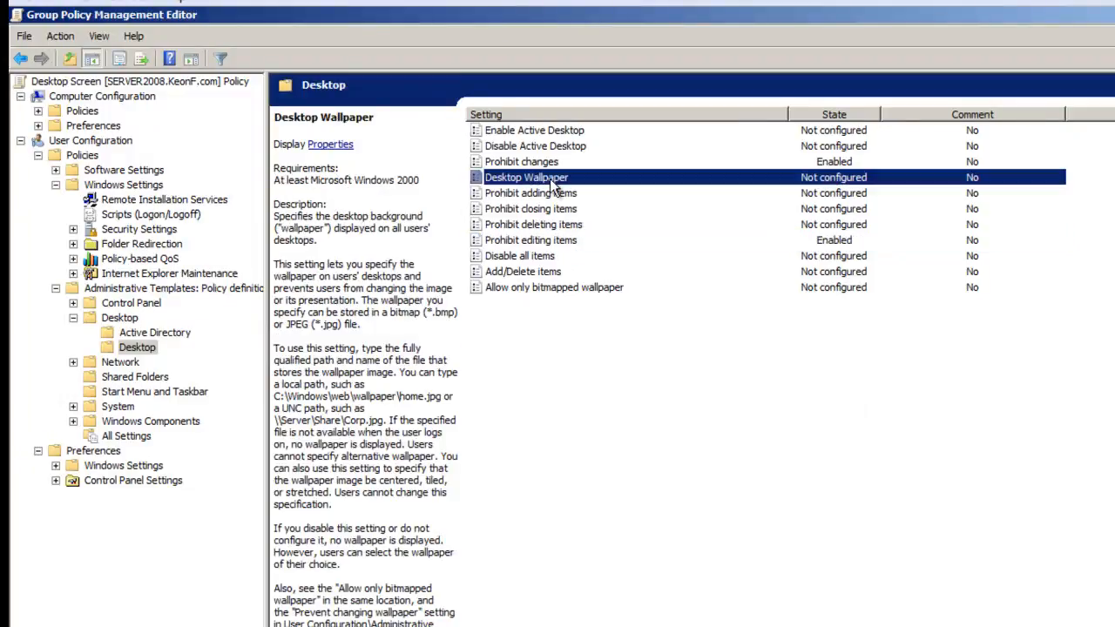
{"action": "left_click", "coordinate": [549, 148]}
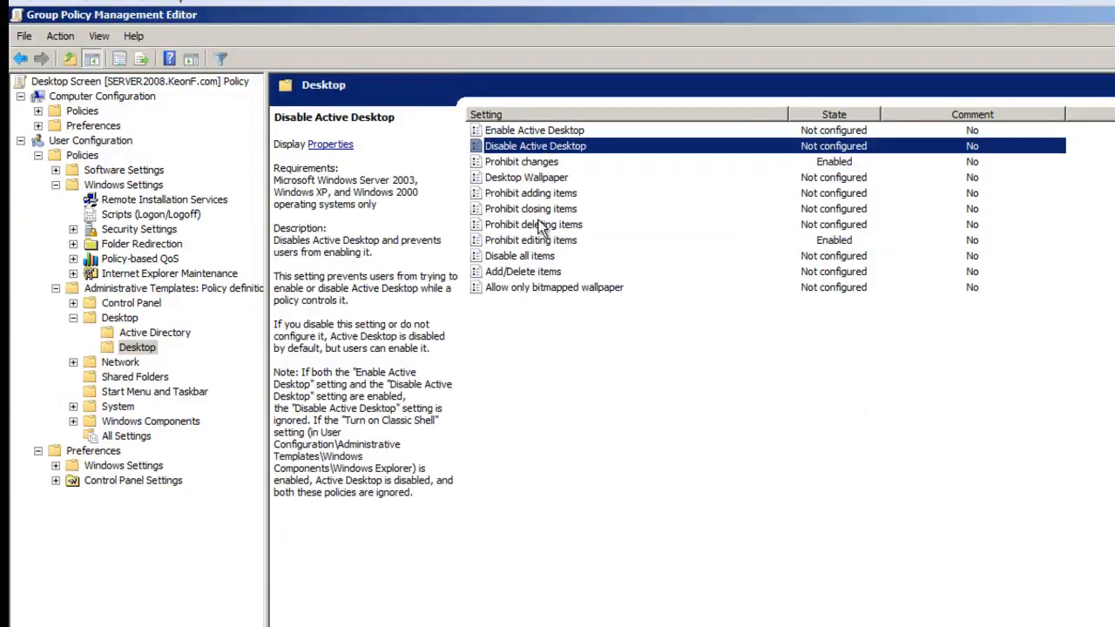
{"action": "left_click", "coordinate": [543, 164]}
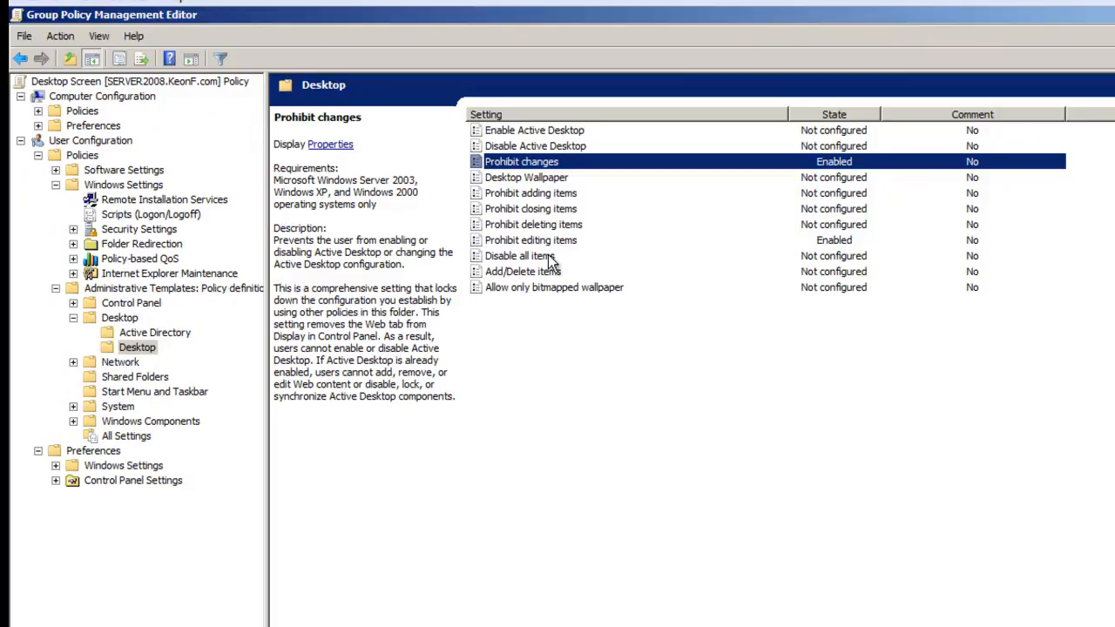
{"action": "left_click", "coordinate": [551, 241]}
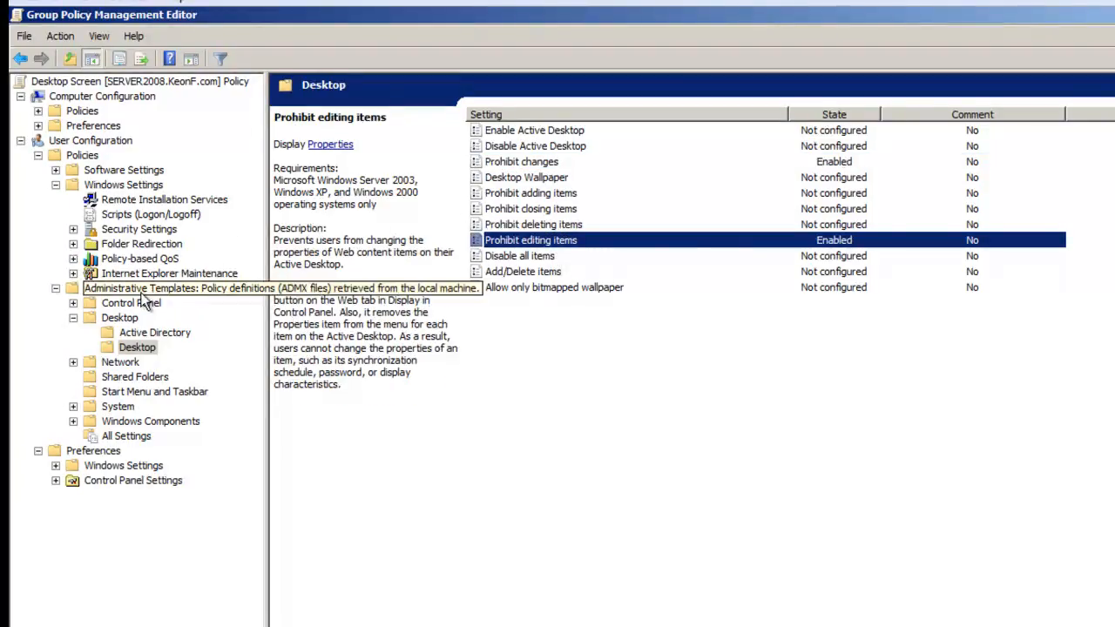
- Set the "Screen Saver" policy under Administrative Templates > Control Panel > Display to Enabled and apply it
{"action": "left_click", "coordinate": [73, 303]}
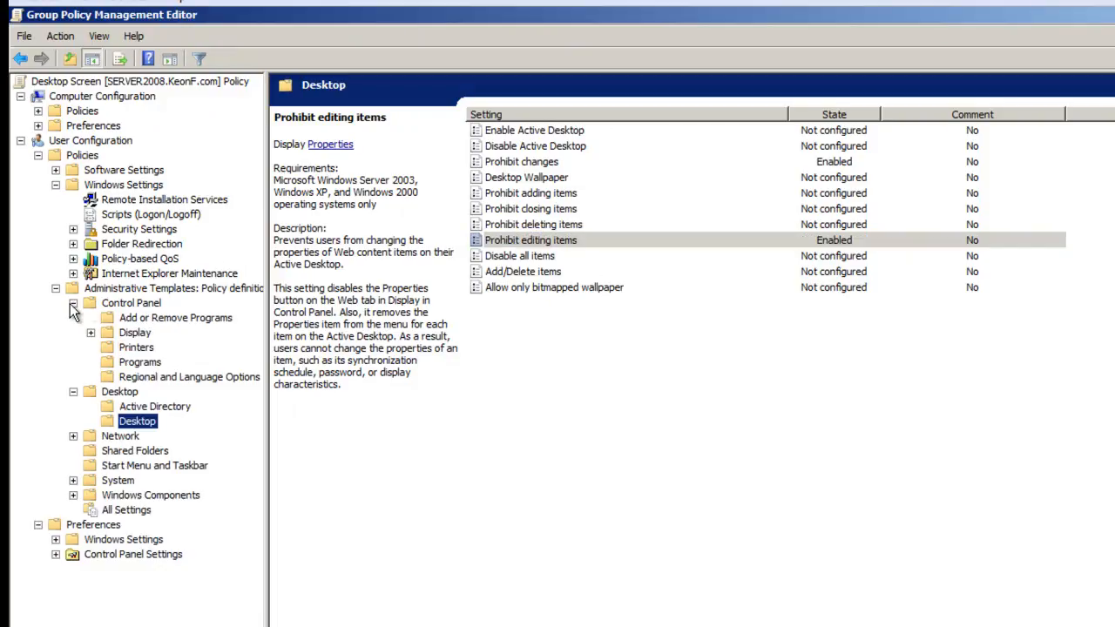
{"action": "left_click", "coordinate": [131, 334]}
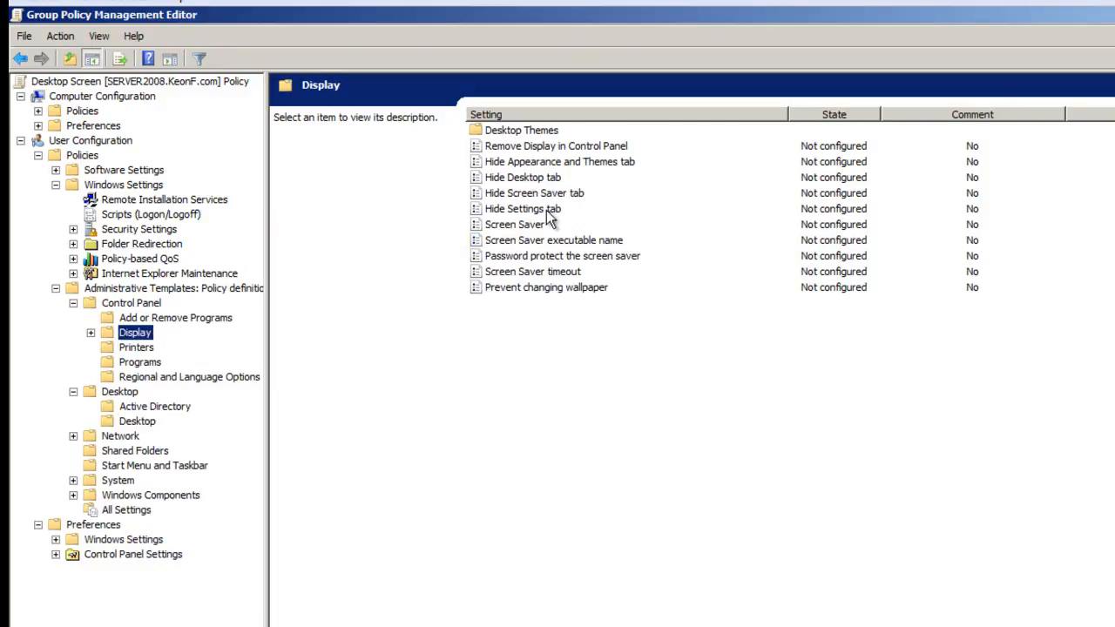
{"action": "left_click", "coordinate": [497, 228]}
{"action": "right_click", "coordinate": [512, 228]}
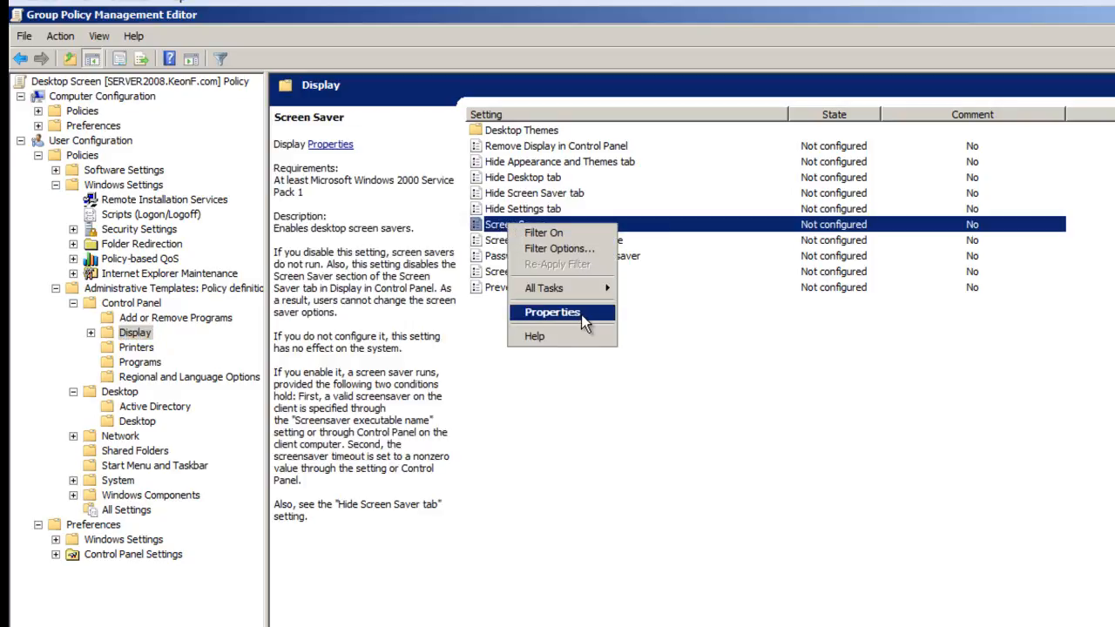
{"action": "left_click", "coordinate": [581, 315]}
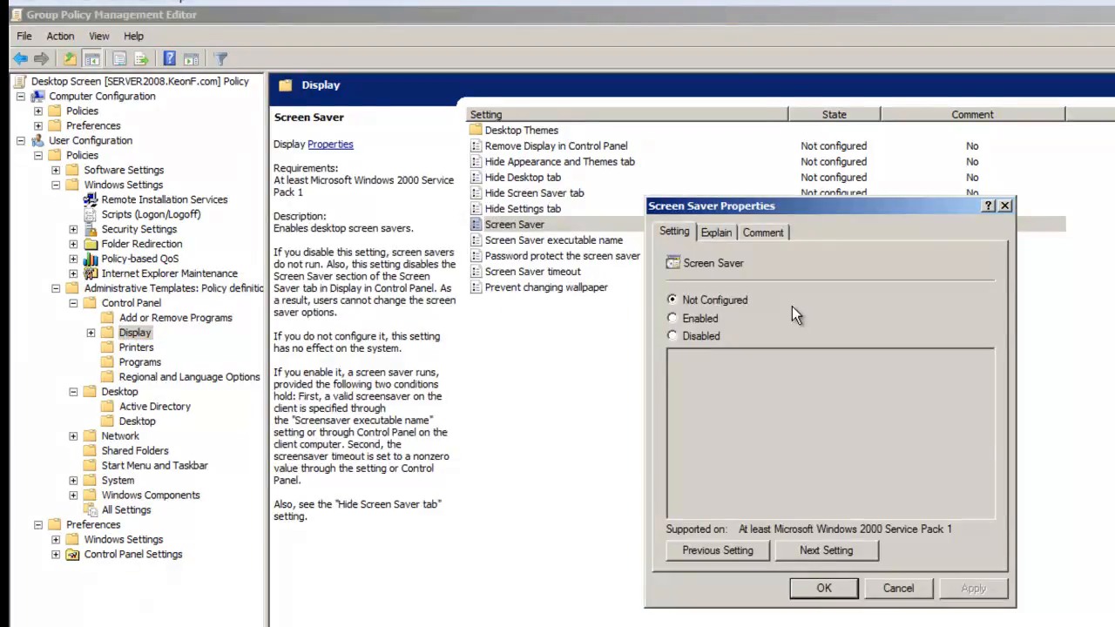
{"action": "left_click", "coordinate": [698, 318]}
{"action": "left_click", "coordinate": [974, 588]}
{"action": "left_click", "coordinate": [823, 588]}
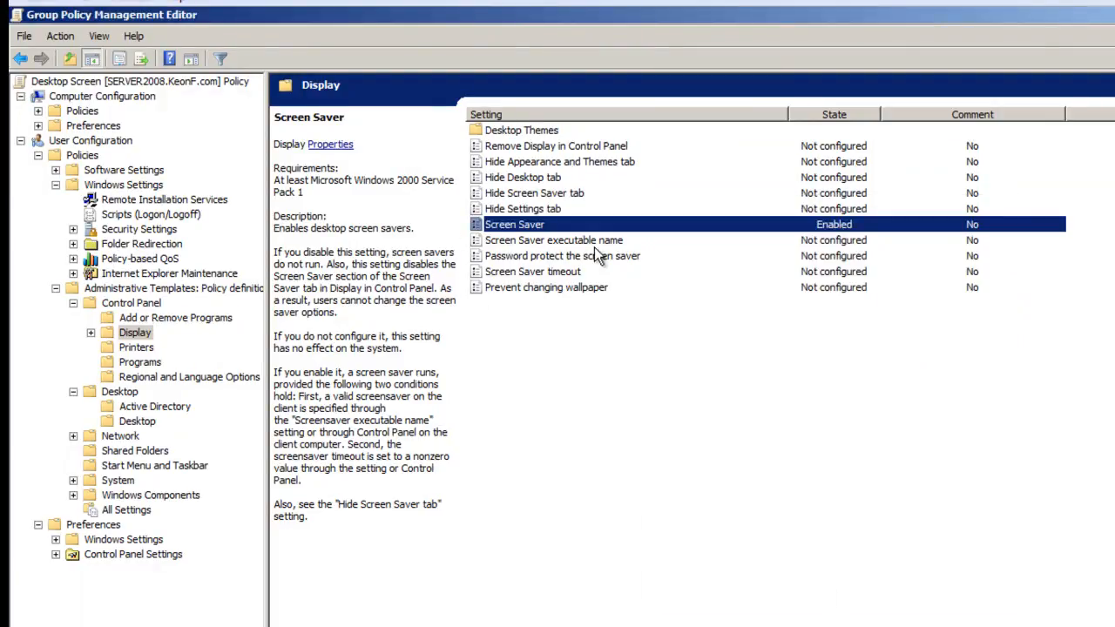
- Set the "Screen Saver timeout" policy to Enabled with a wait of 20 seconds and apply it
{"action": "left_click", "coordinate": [549, 271]}
{"action": "right_click", "coordinate": [549, 271]}
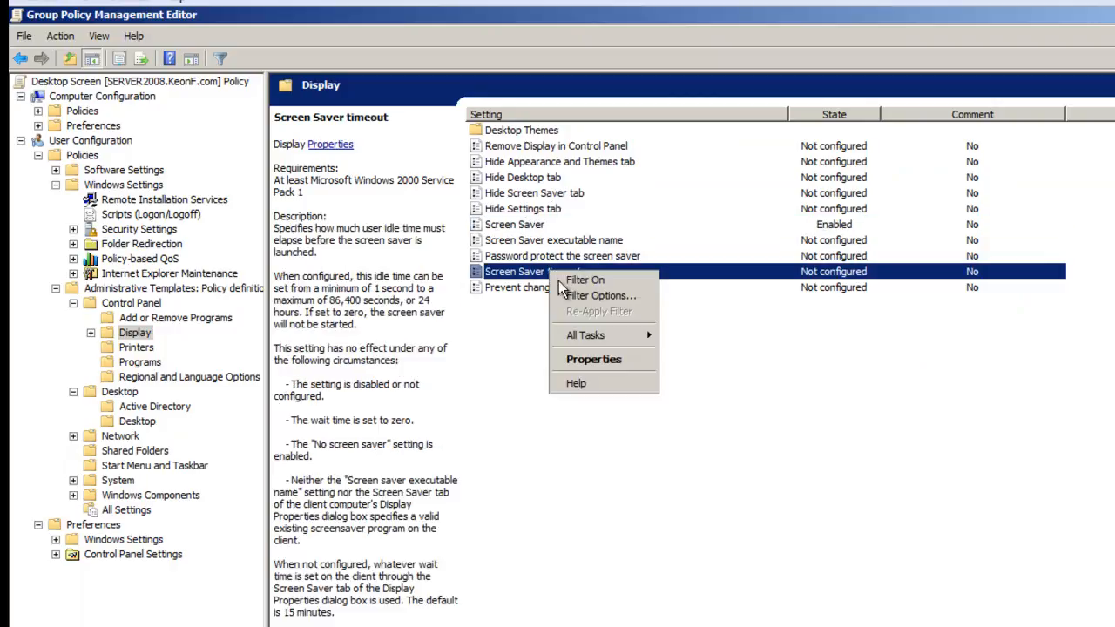
{"action": "left_click", "coordinate": [594, 358]}
{"action": "left_click", "coordinate": [701, 319]}
{"action": "key", "text": "Tab"}
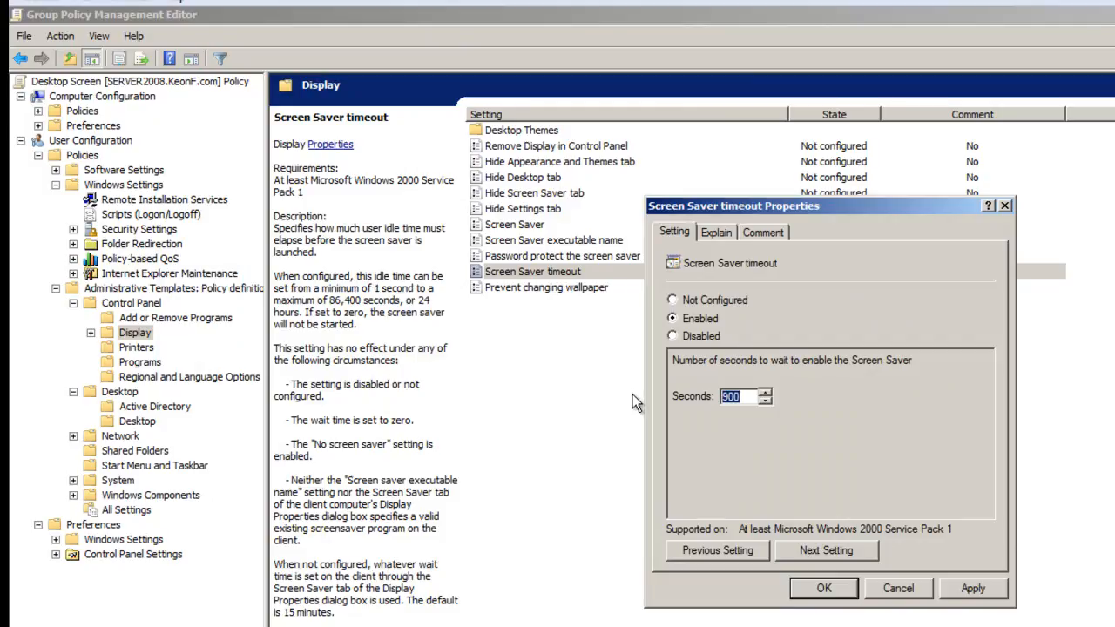
{"action": "type", "text": "20"}
{"action": "left_click", "coordinate": [974, 589]}
{"action": "left_click", "coordinate": [824, 589]}
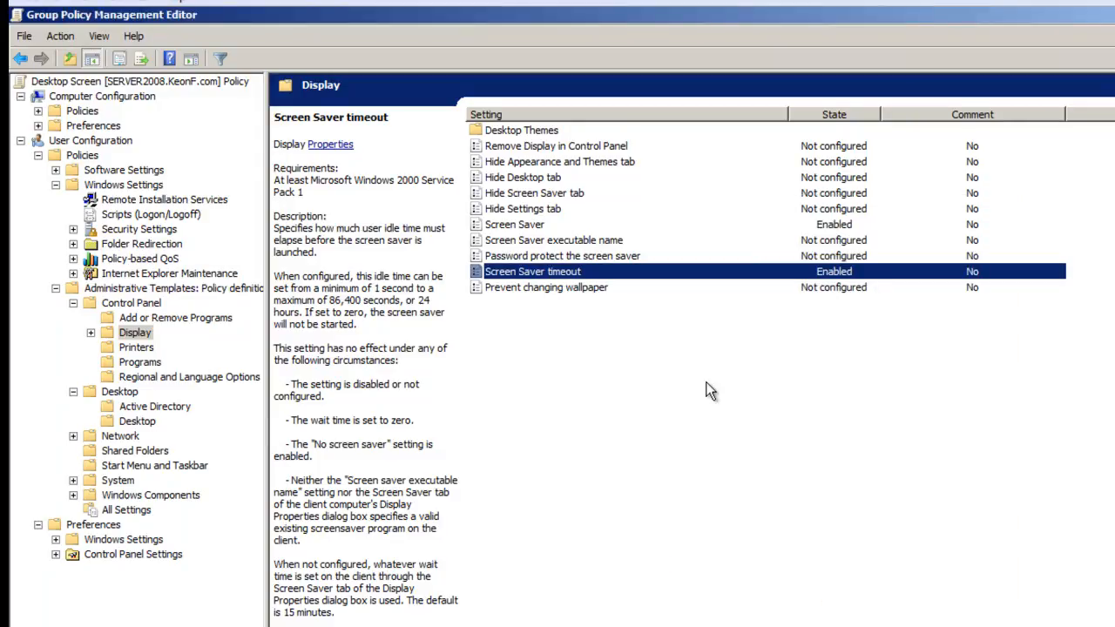
- Set the "Password protect the screen saver" policy to Enabled and apply it
{"action": "left_click", "coordinate": [550, 258]}
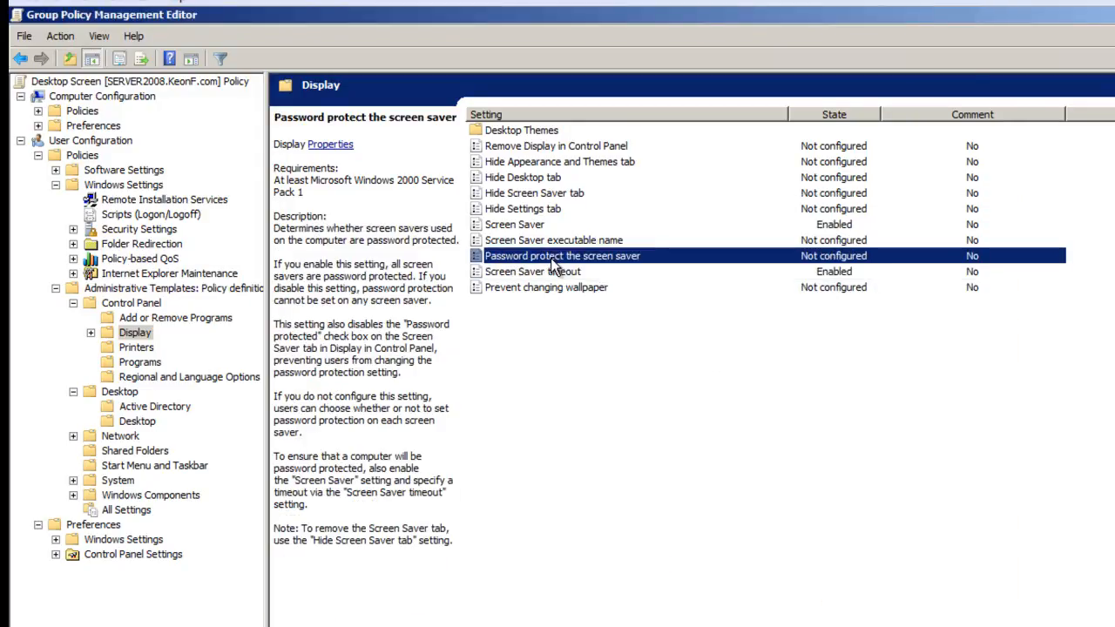
{"action": "right_click", "coordinate": [550, 258]}
{"action": "left_click", "coordinate": [575, 346]}
{"action": "left_click", "coordinate": [702, 319]}
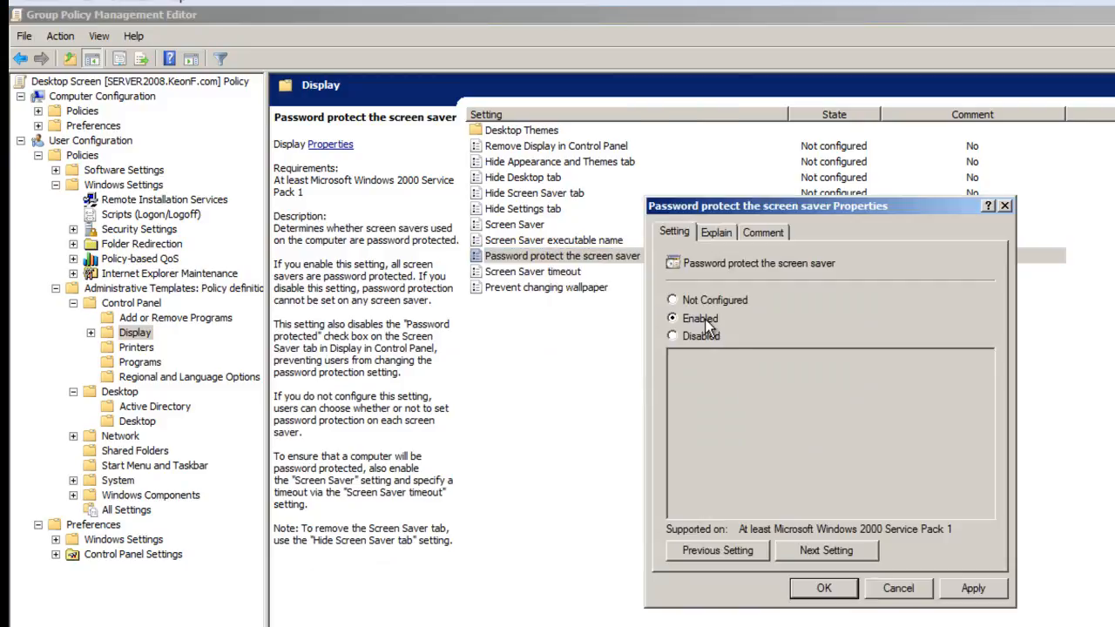
{"action": "left_click", "coordinate": [983, 596]}
{"action": "left_click", "coordinate": [823, 590]}
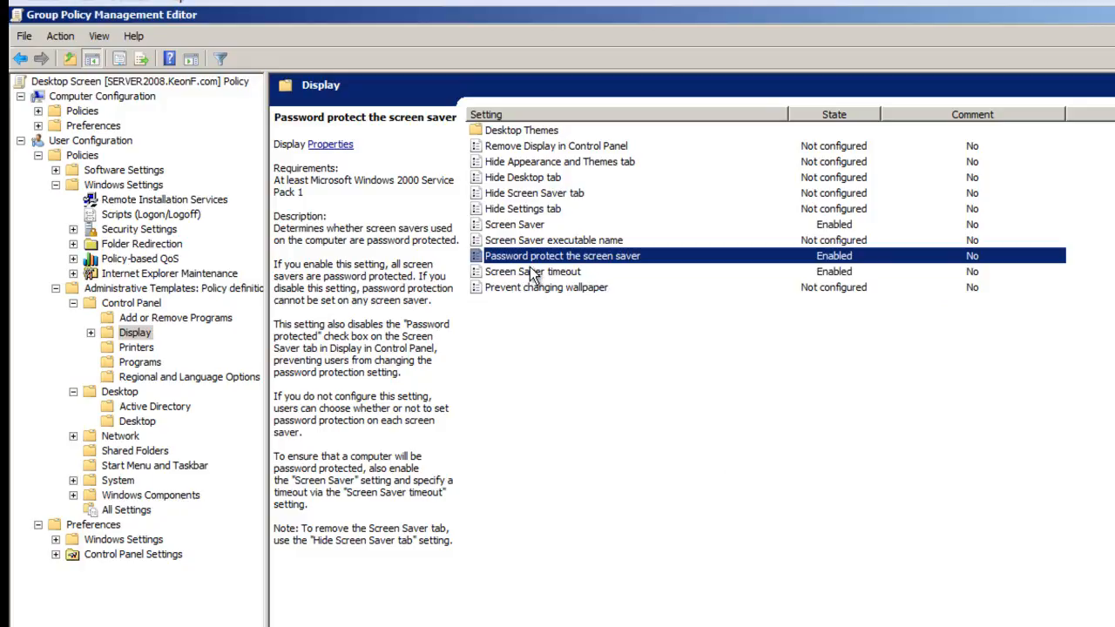
- Add the comment "This policy manipulates the desktop properties." to the Desktop Screen policy's properties and apply it
{"action": "left_click", "coordinate": [146, 81]}
{"action": "right_click", "coordinate": [148, 82]}
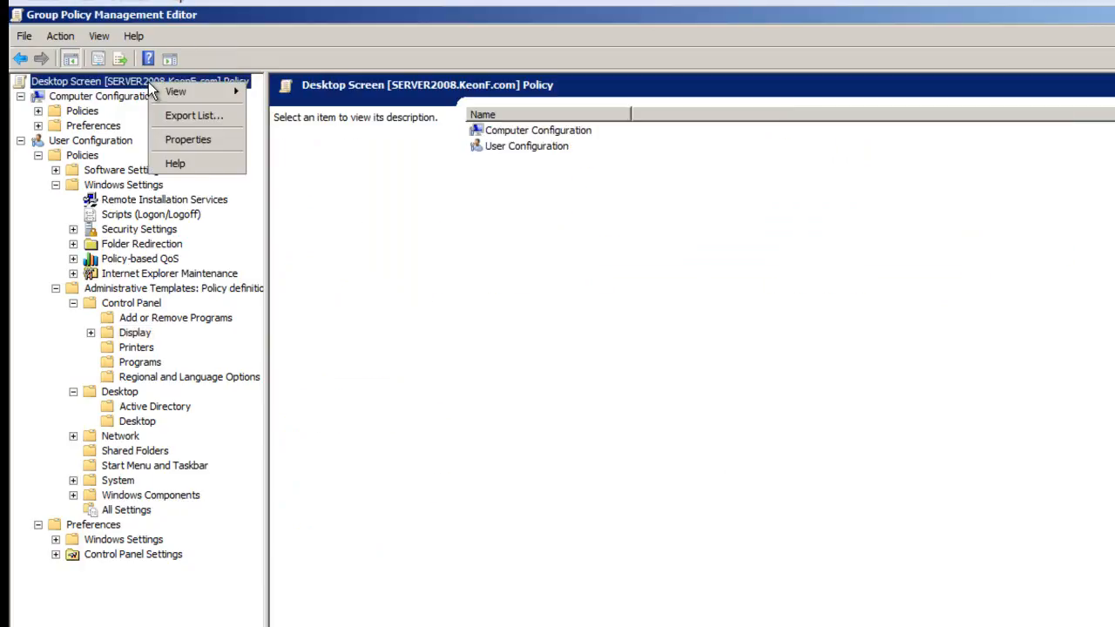
{"action": "left_click", "coordinate": [196, 141]}
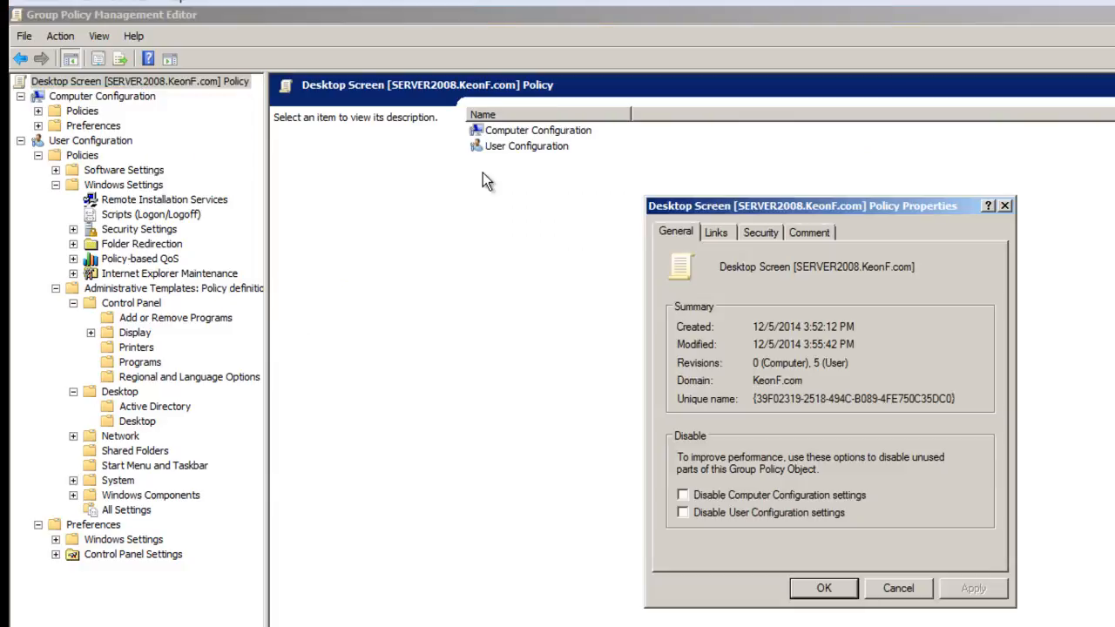
{"action": "left_click", "coordinate": [811, 232]}
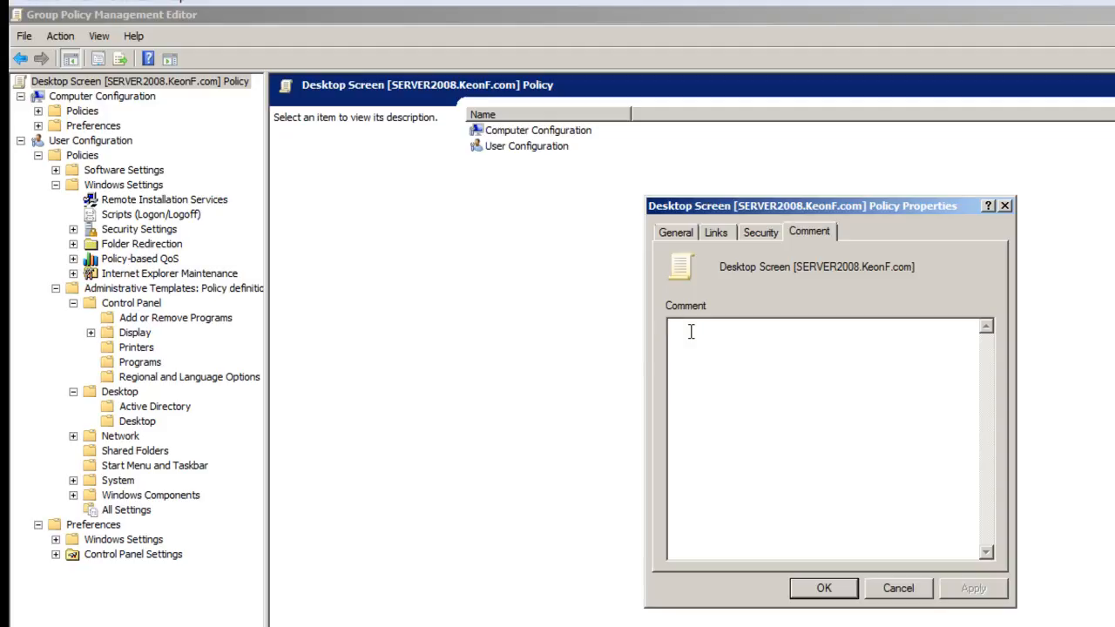
{"action": "type", "text": "This polic"}
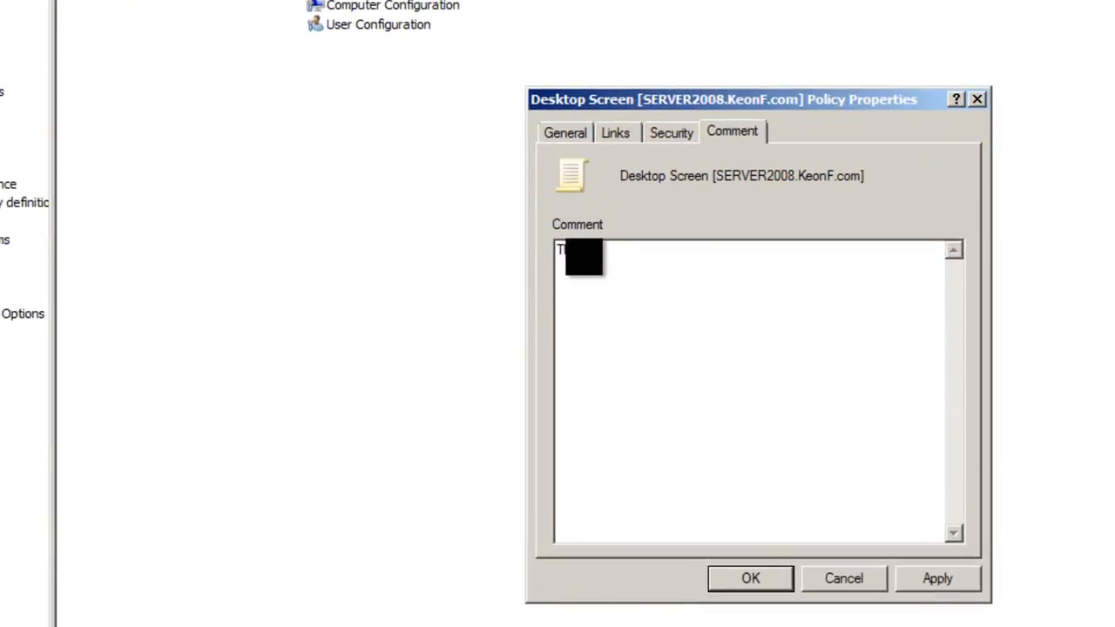
{"action": "type", "text": "y manipulates the desktop properties"}
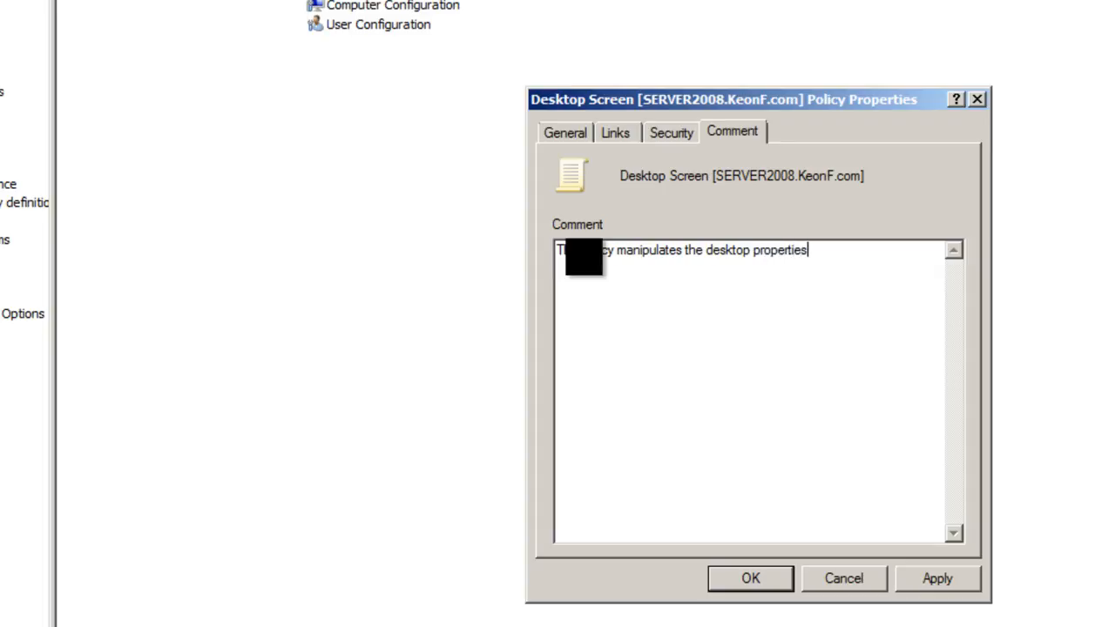
{"action": "type", "text": "."}
{"action": "left_click", "coordinate": [945, 580]}
{"action": "left_click", "coordinate": [906, 610]}
{"action": "left_click", "coordinate": [821, 397]}
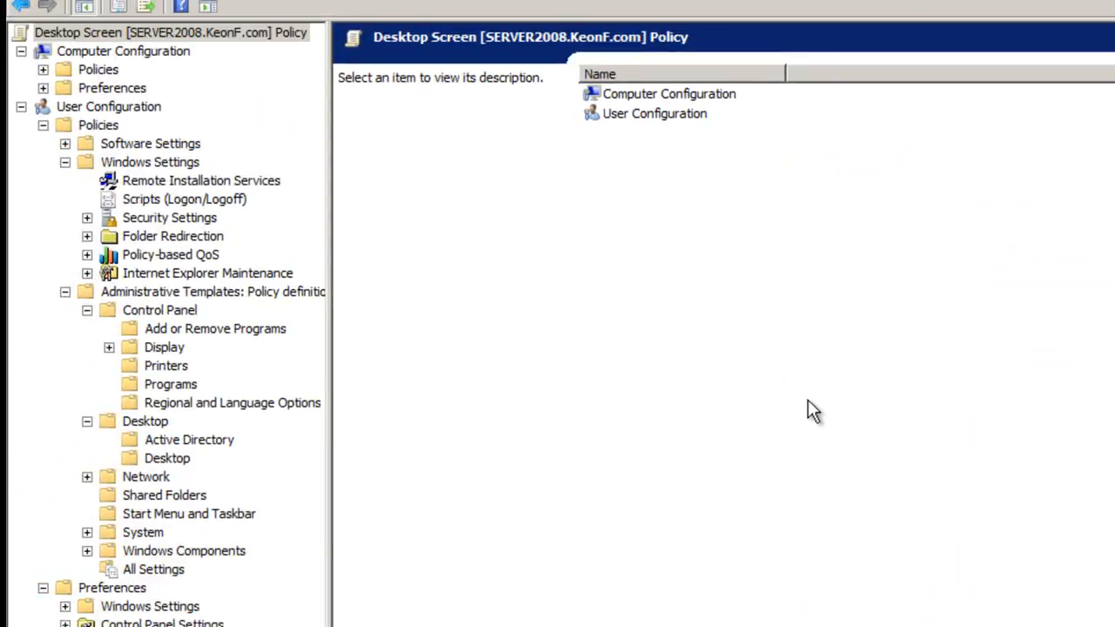
- Return to the Group Policy Management console and link the existing Desktop Screen GPO to the KeonF.com domain
{"action": "left_click", "coordinate": [676, 116]}
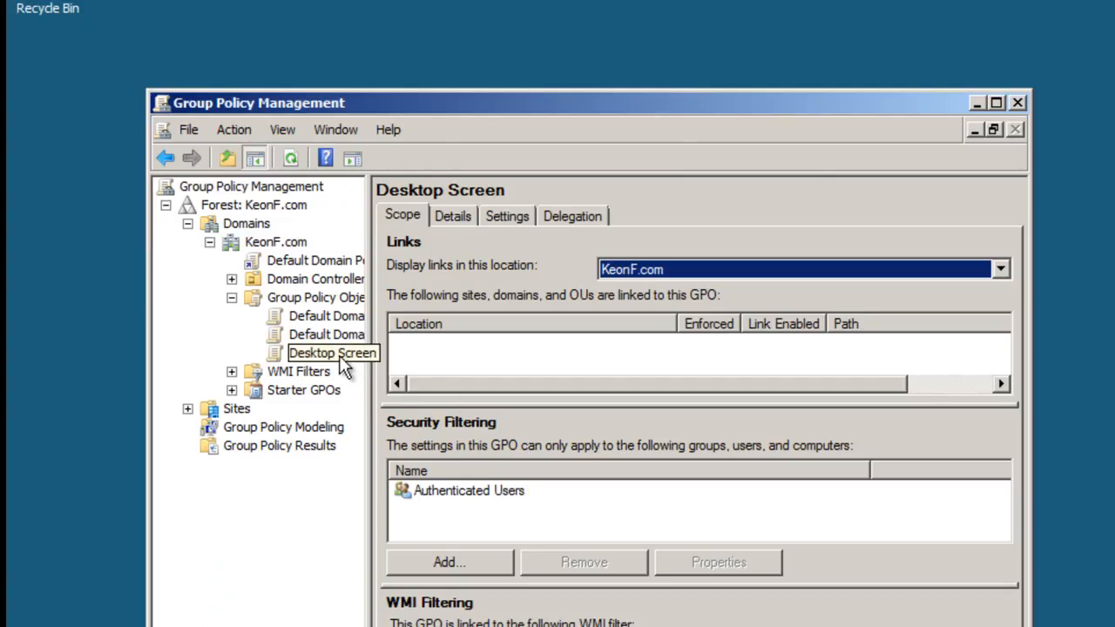
{"action": "left_click", "coordinate": [342, 361]}
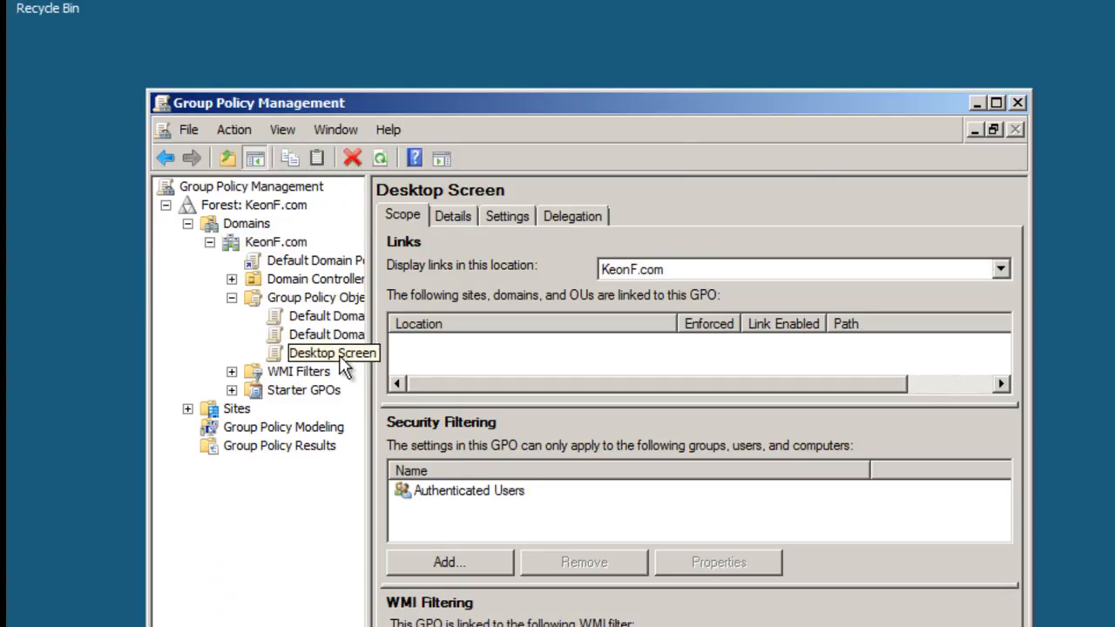
{"action": "right_click", "coordinate": [332, 358]}
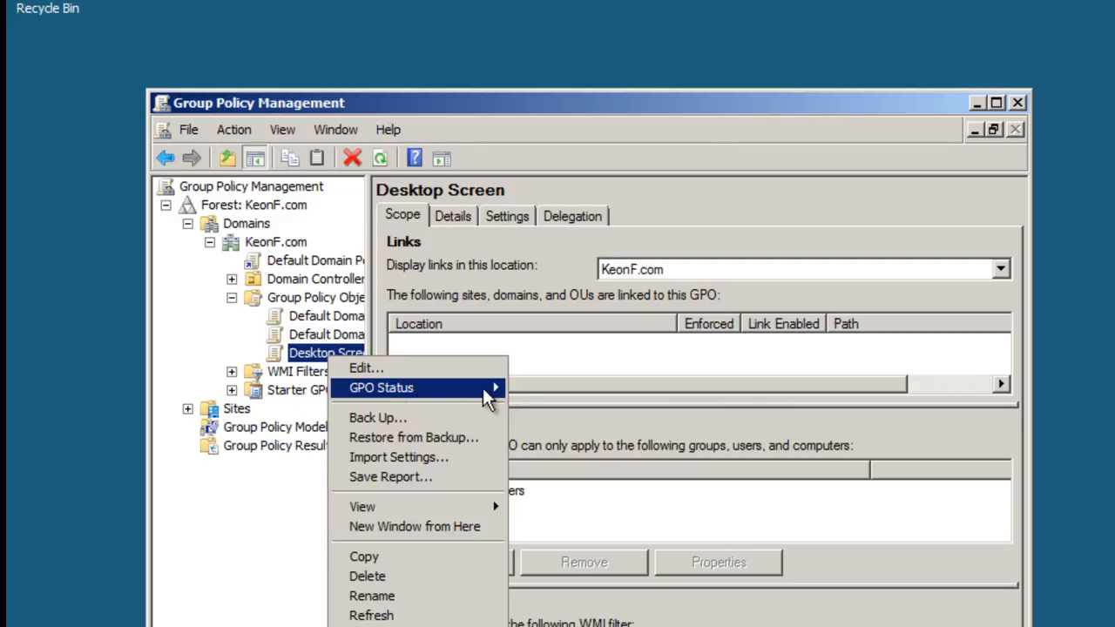
{"action": "mouse_move", "coordinate": [488, 389]}
{"action": "left_click", "coordinate": [280, 241]}
{"action": "right_click", "coordinate": [281, 240]}
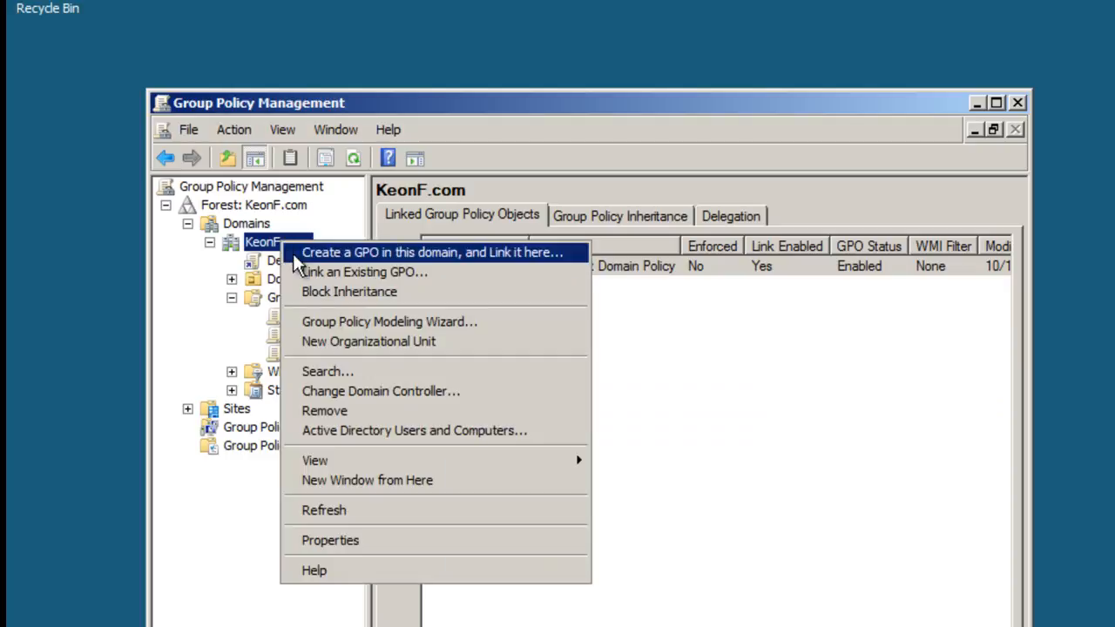
{"action": "left_click", "coordinate": [365, 271]}
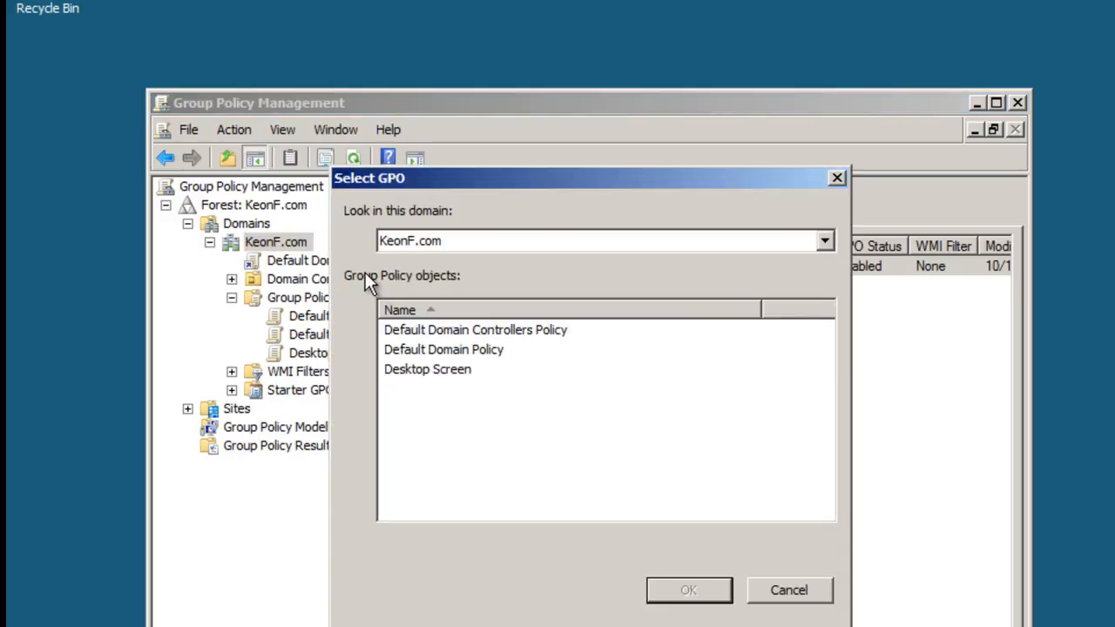
{"action": "left_click", "coordinate": [444, 369]}
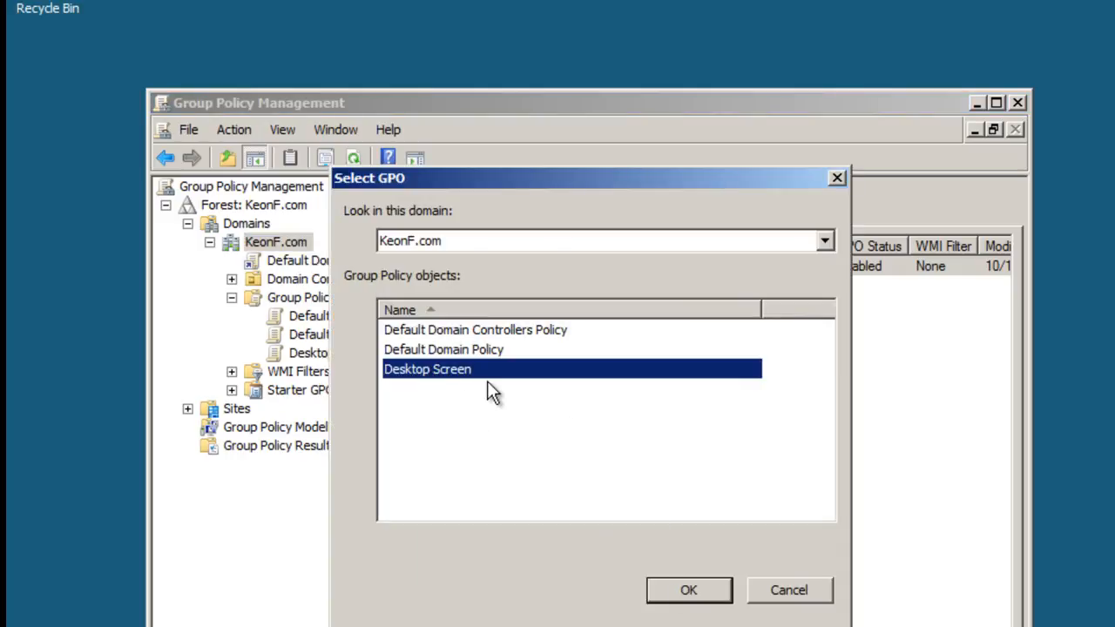
{"action": "left_click", "coordinate": [686, 592]}
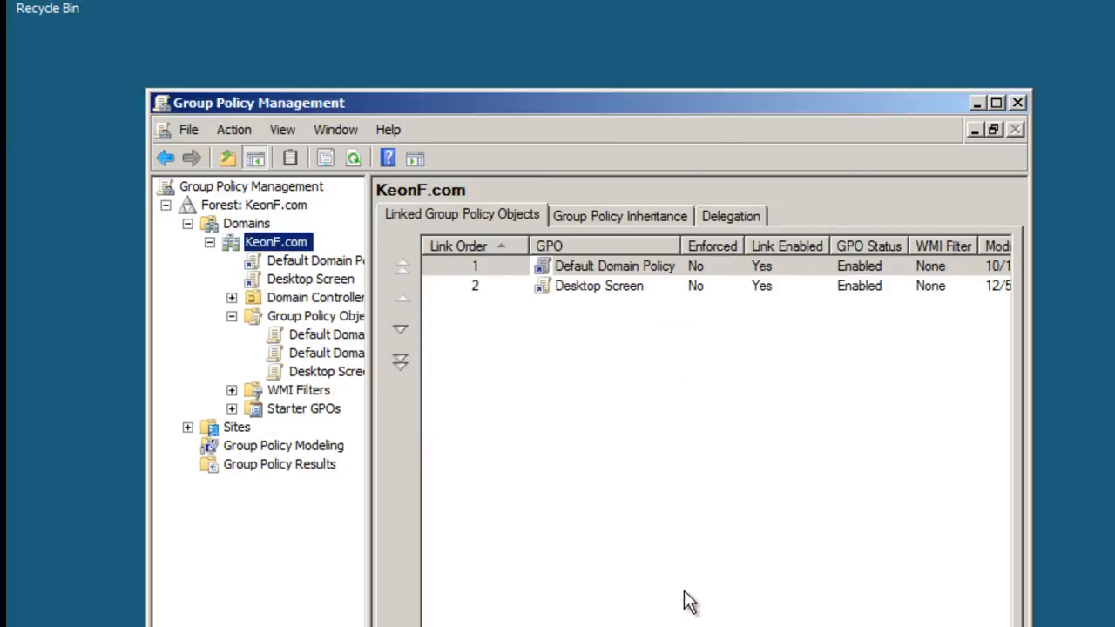
{"action": "left_click", "coordinate": [616, 288]}
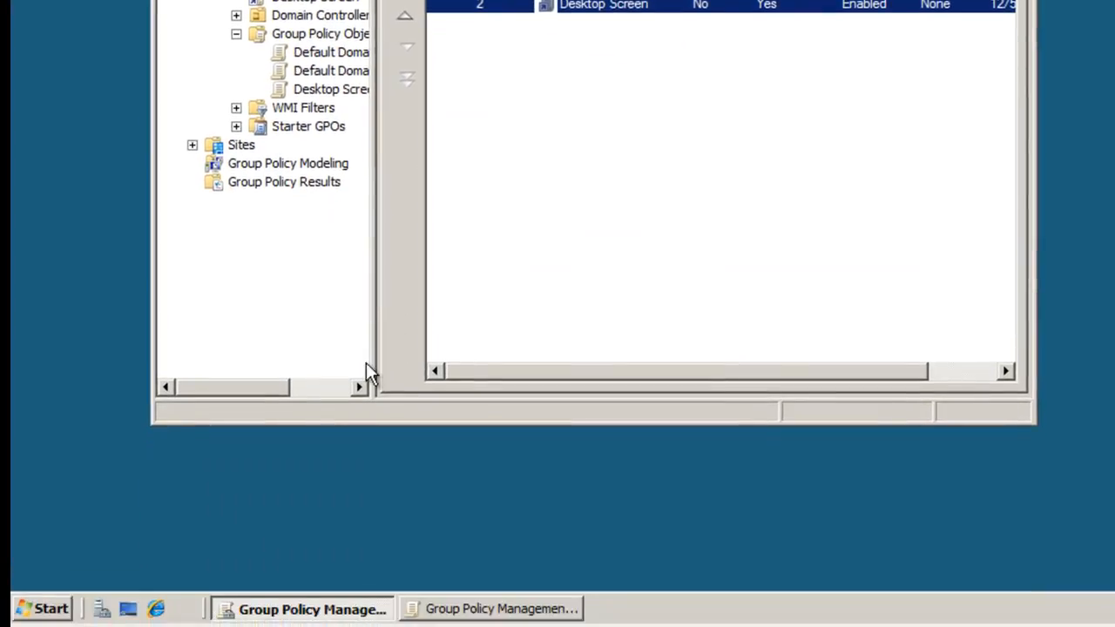
- Run the command gpupdate /force to refresh Group Policy on the server
{"action": "left_click", "coordinate": [63, 611]}
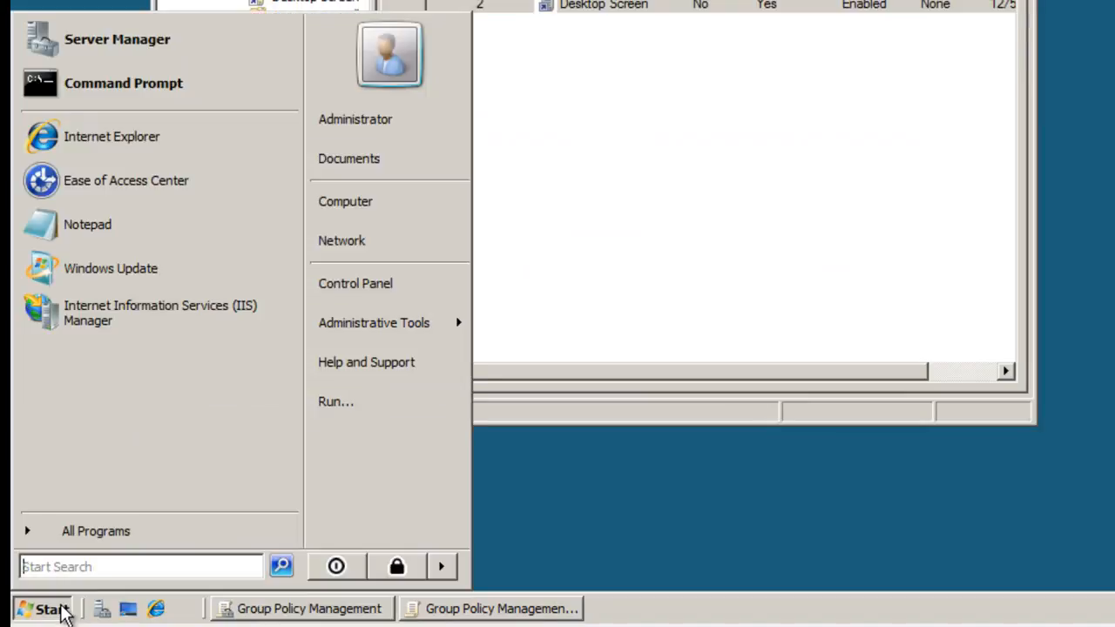
{"action": "left_click", "coordinate": [361, 398]}
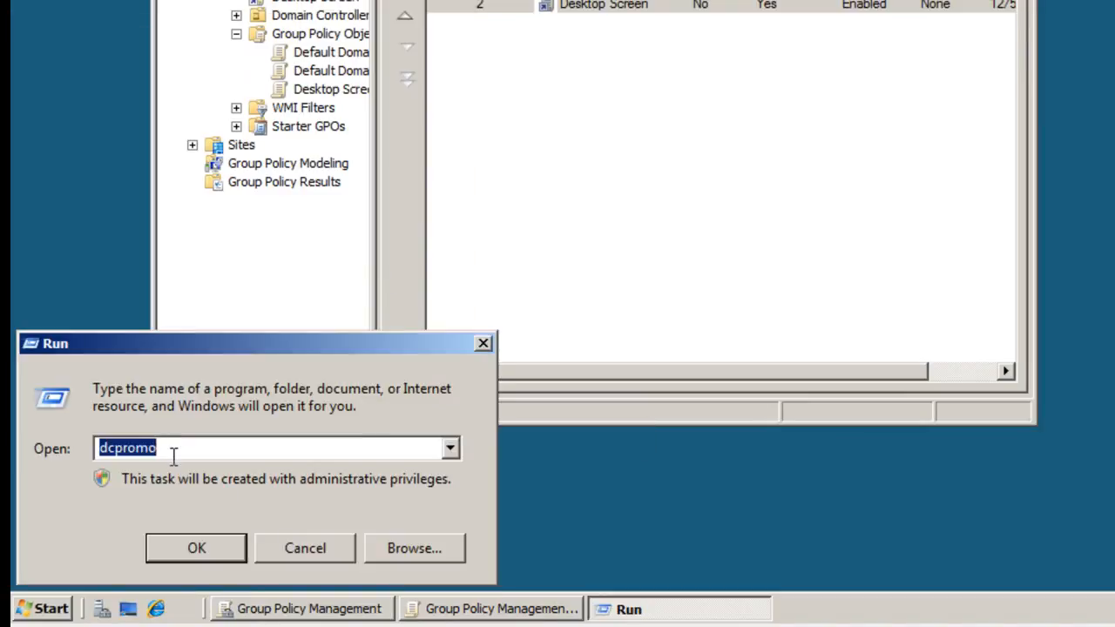
{"action": "left_click", "coordinate": [37, 609]}
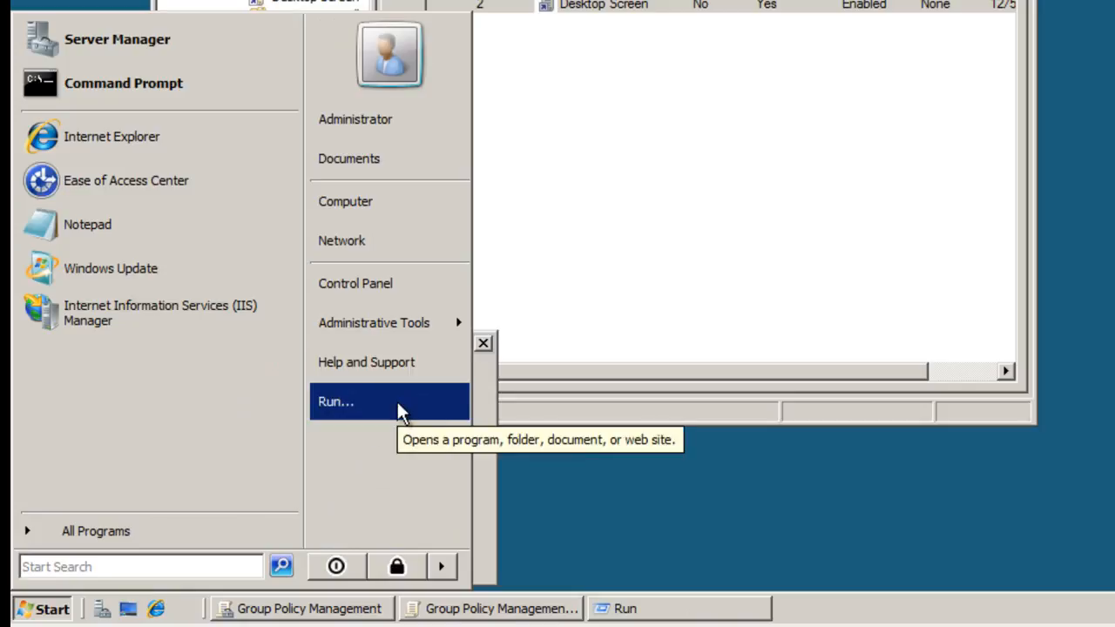
{"action": "left_click", "coordinate": [484, 459]}
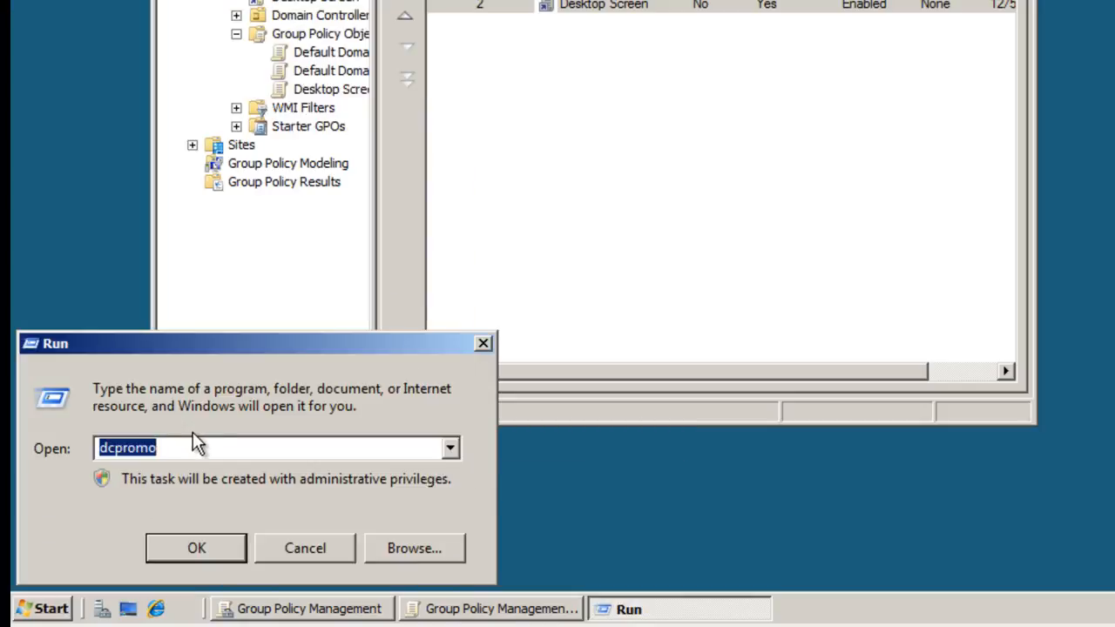
{"action": "type", "text": "gp"}
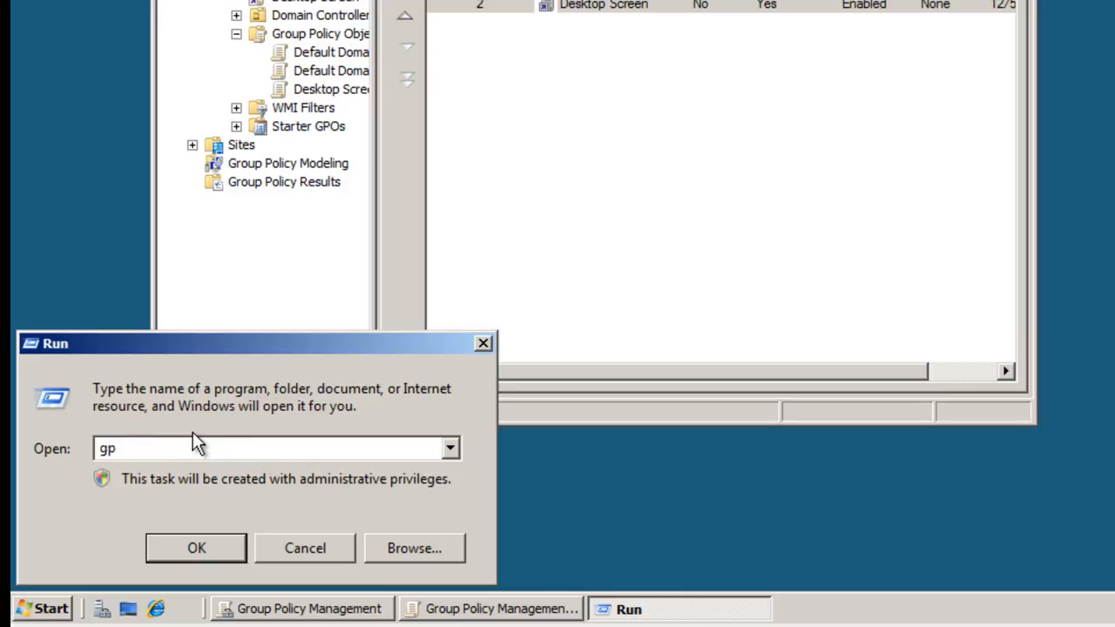
{"action": "type", "text": "update/force"}
{"action": "left_click", "coordinate": [199, 548]}
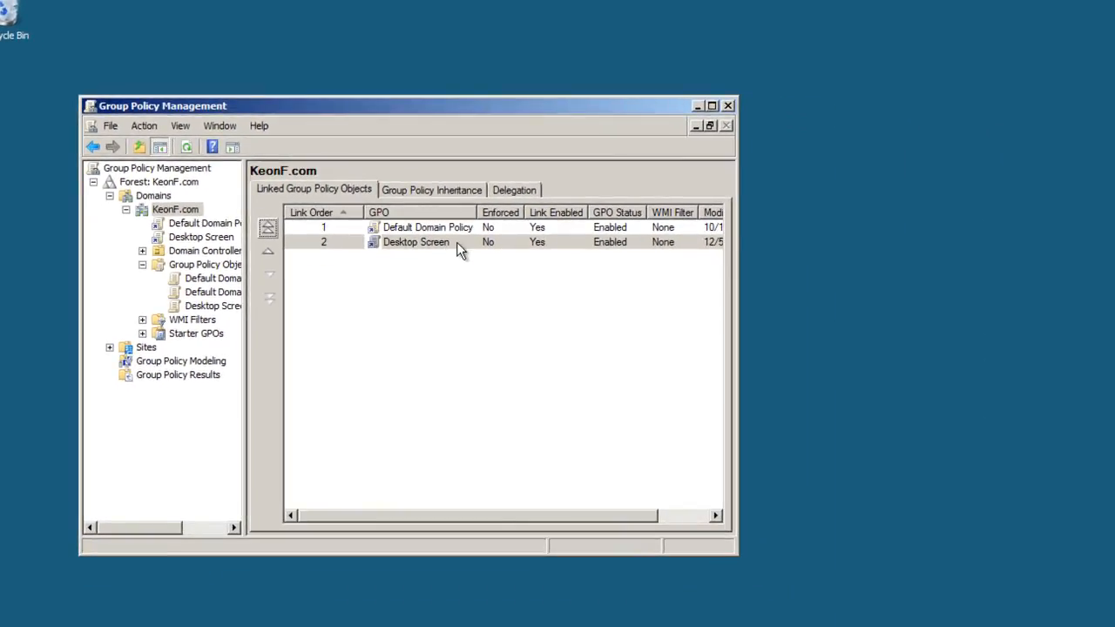
- Open the server desktop's personalization and examine the Screen Saver settings, then close both without changes
{"action": "right_click", "coordinate": [905, 215]}
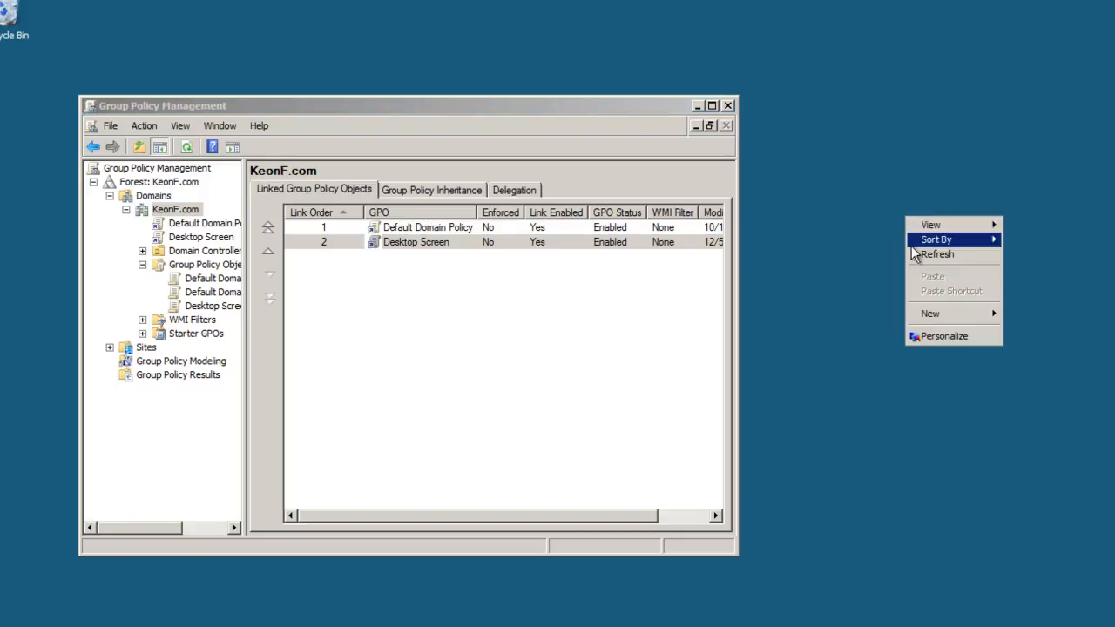
{"action": "left_click", "coordinate": [935, 336]}
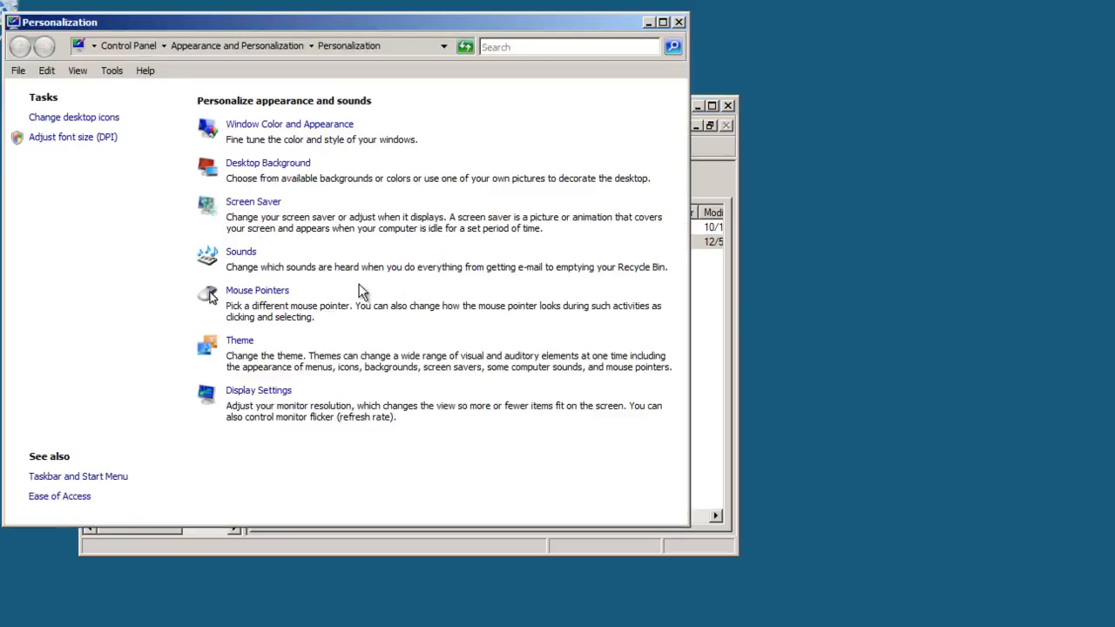
{"action": "left_click", "coordinate": [250, 204]}
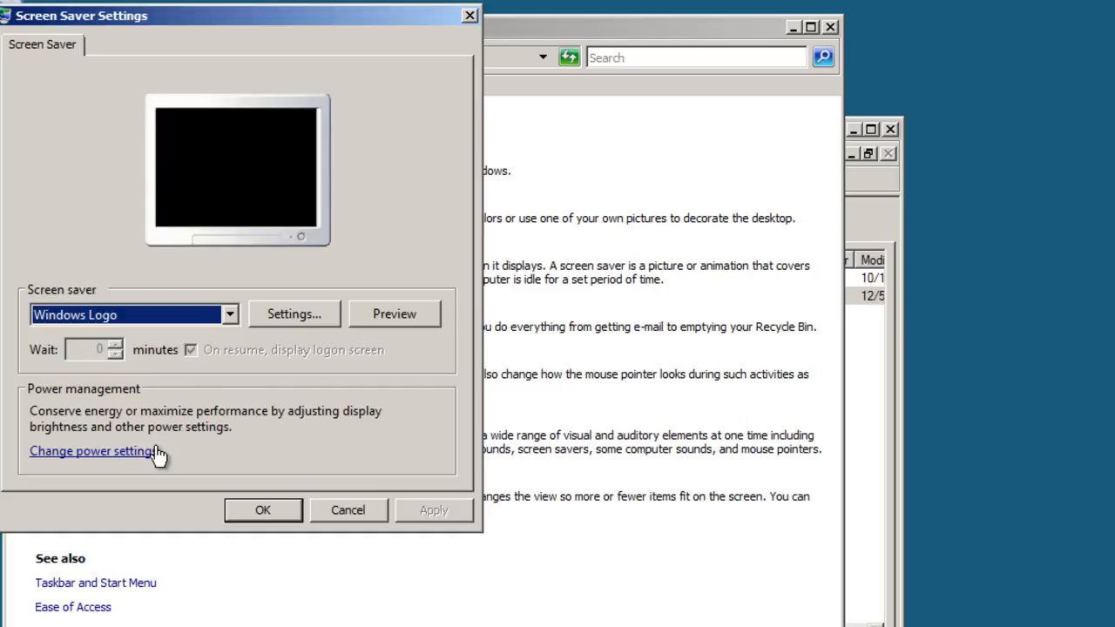
{"action": "left_click", "coordinate": [349, 514]}
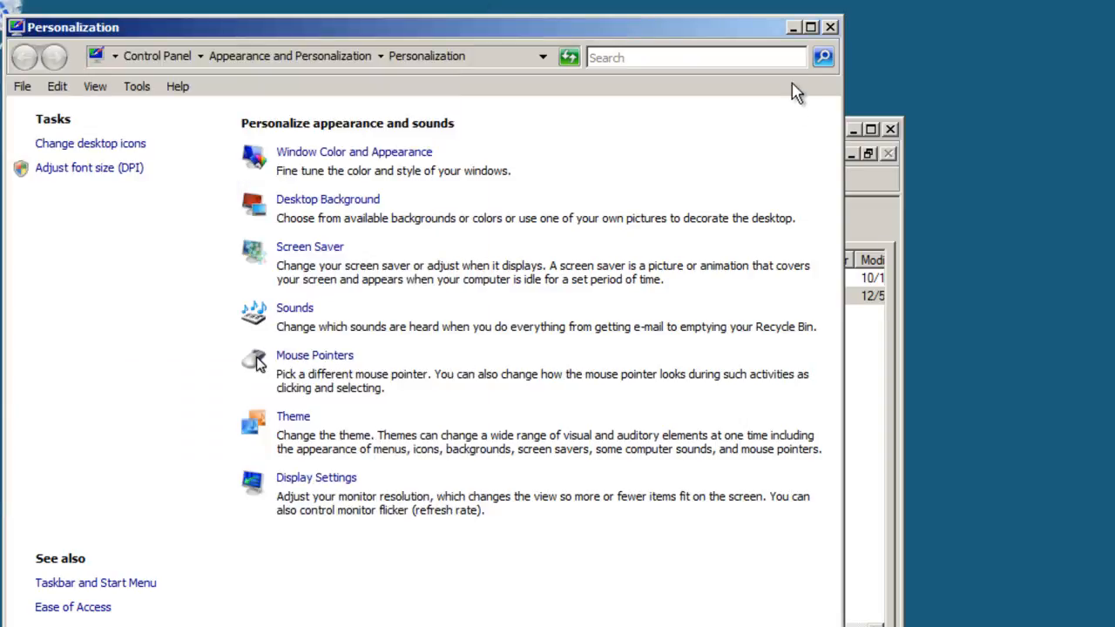
{"action": "left_click", "coordinate": [830, 27]}
{"action": "left_click_drag", "start_coordinate": [716, 129], "coordinate": [815, 139]}
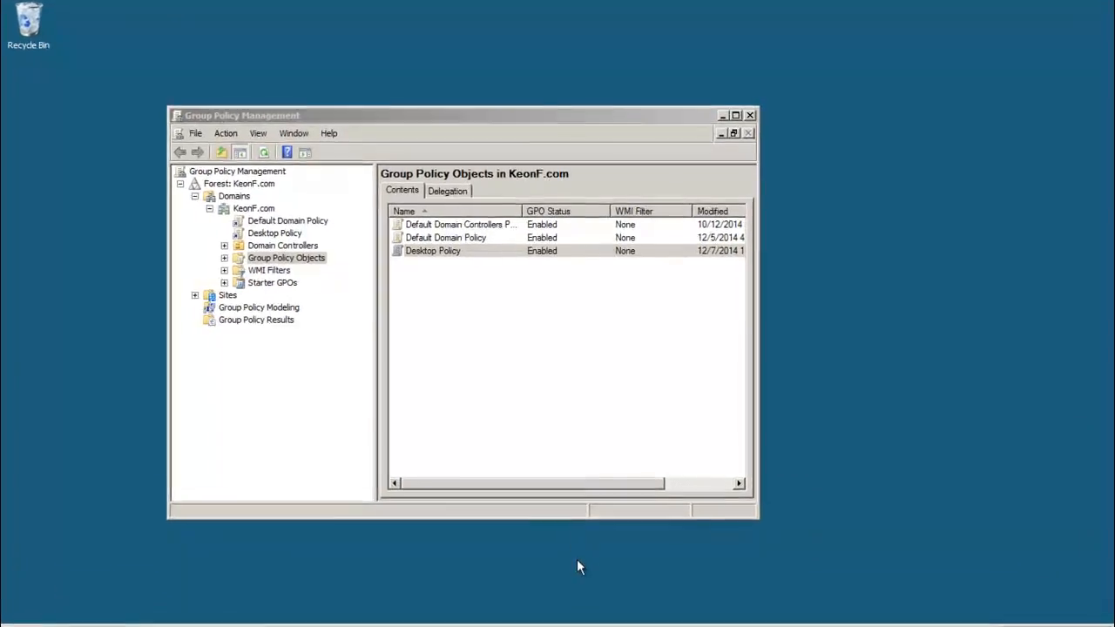
- Switch to the VistaServer virtual machine, search for the Control Panel and open it to check access, then close it
{"action": "mouse_move", "coordinate": [396, 595]}
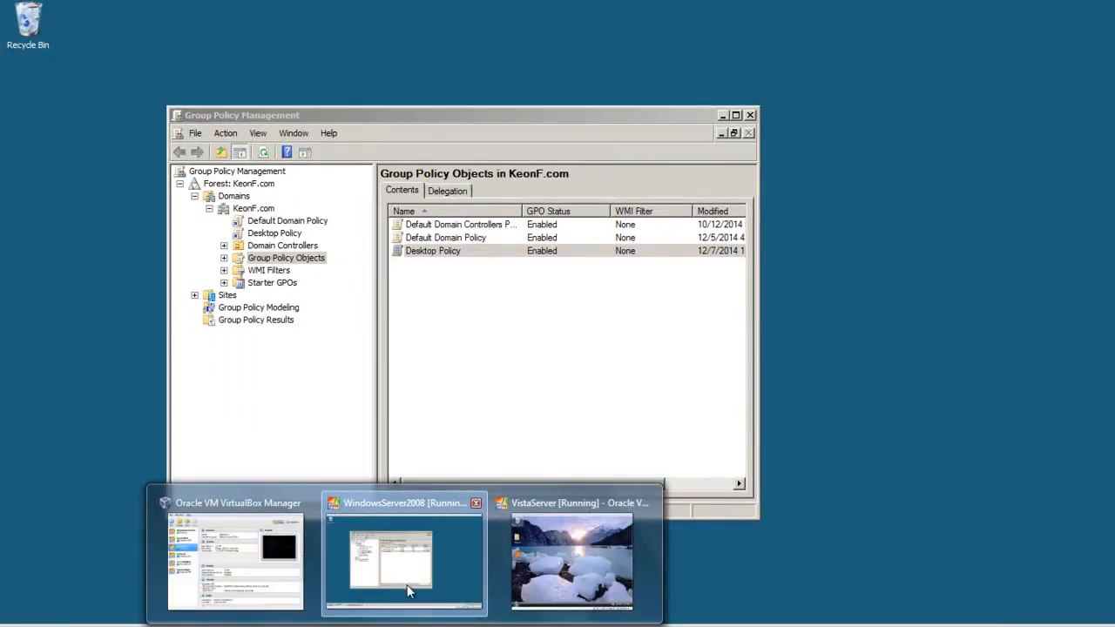
{"action": "left_click", "coordinate": [608, 578]}
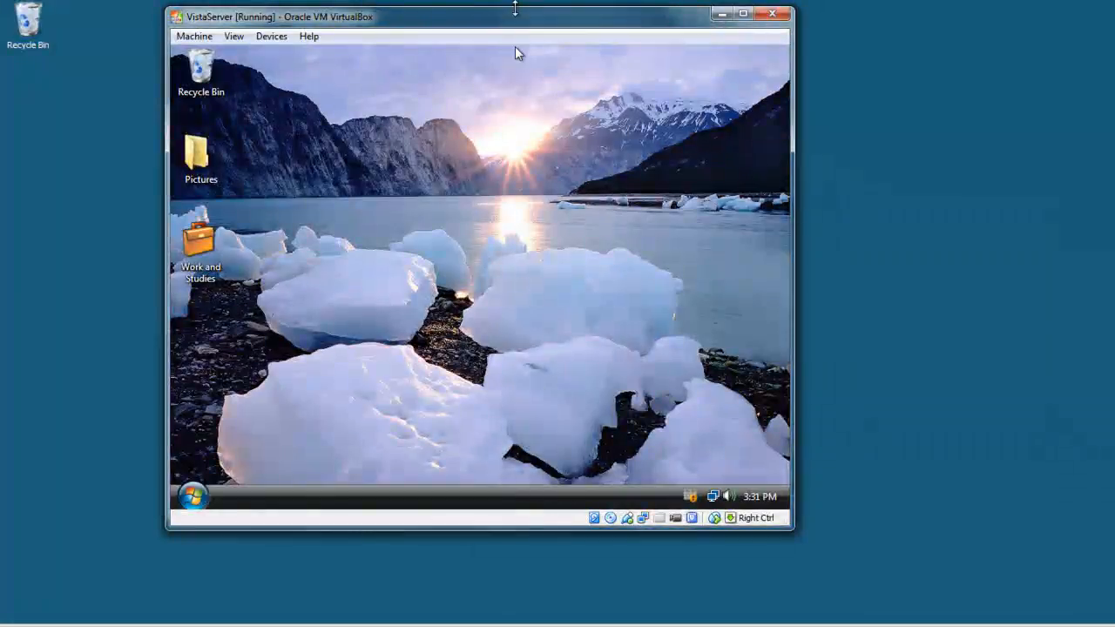
{"action": "left_click_drag", "start_coordinate": [511, 18], "coordinate": [608, 27]}
{"action": "left_click", "coordinate": [290, 502]}
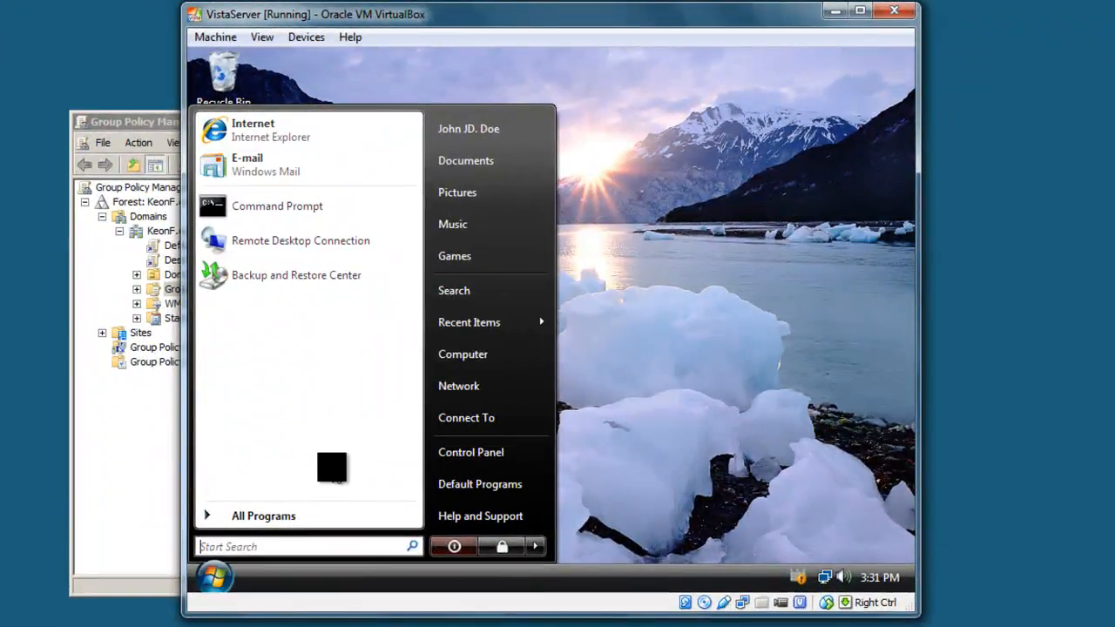
{"action": "type", "text": "contro"}
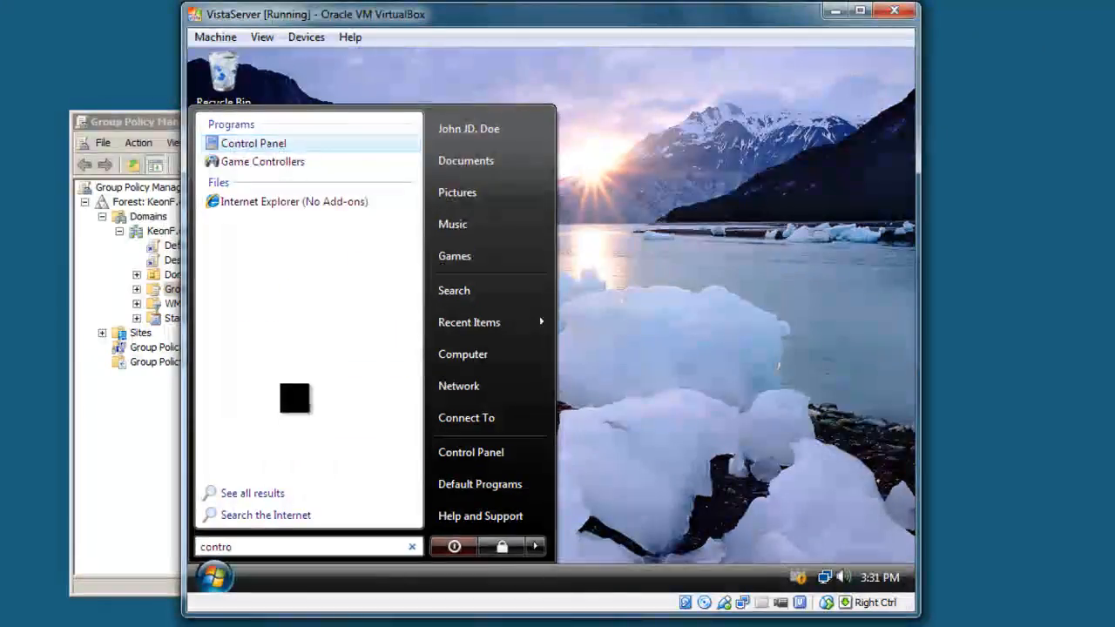
{"action": "left_click", "coordinate": [254, 142]}
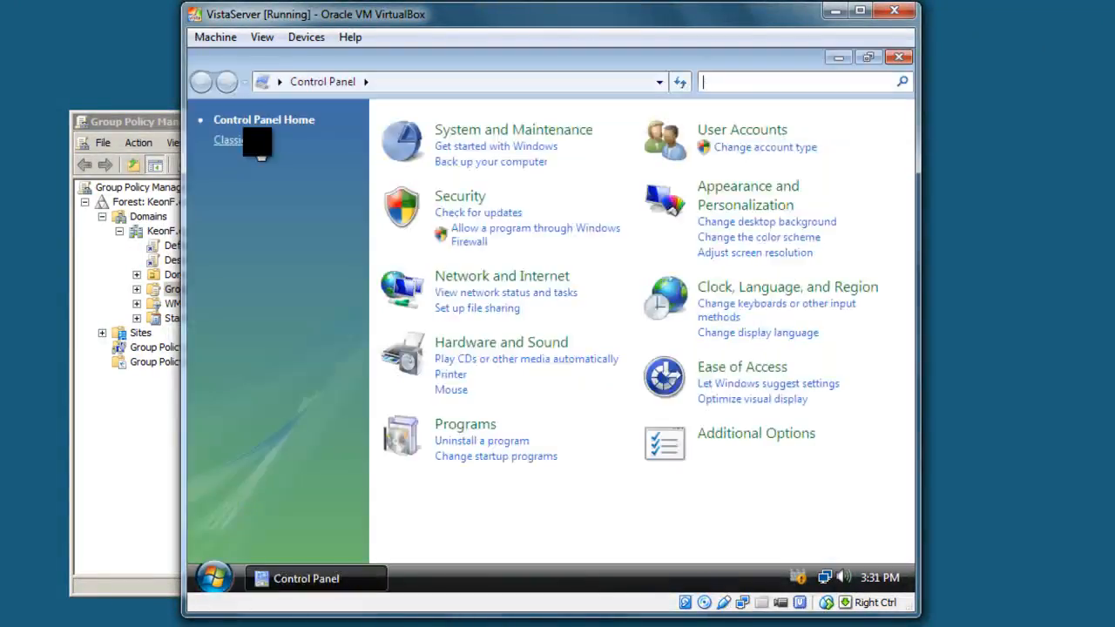
{"action": "left_click", "coordinate": [899, 58]}
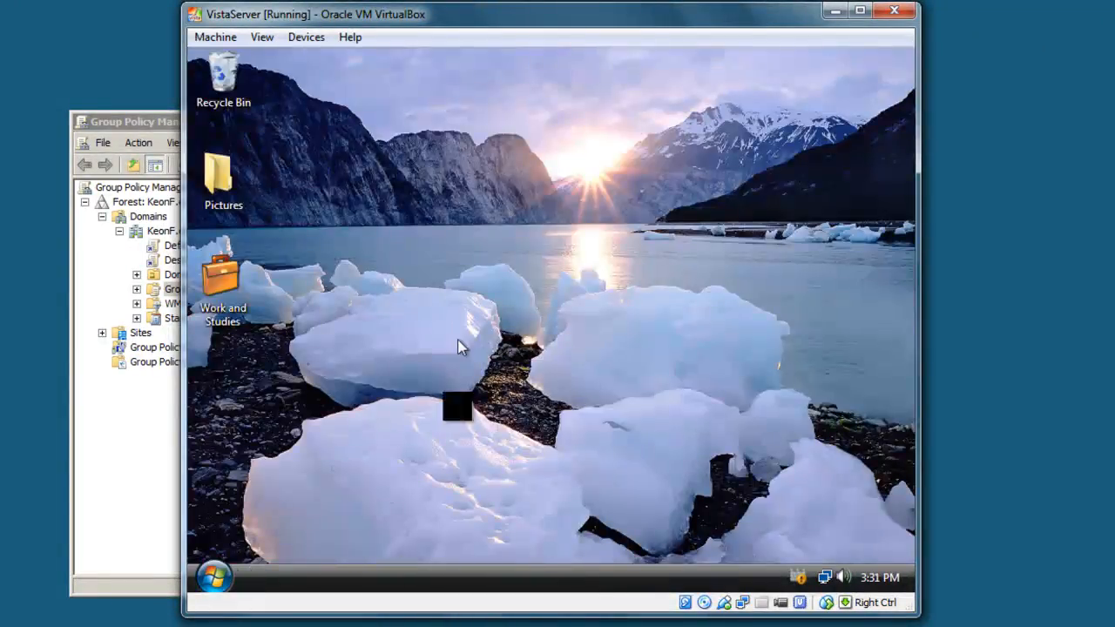
{"action": "left_click_drag", "start_coordinate": [472, 19], "coordinate": [526, 22]}
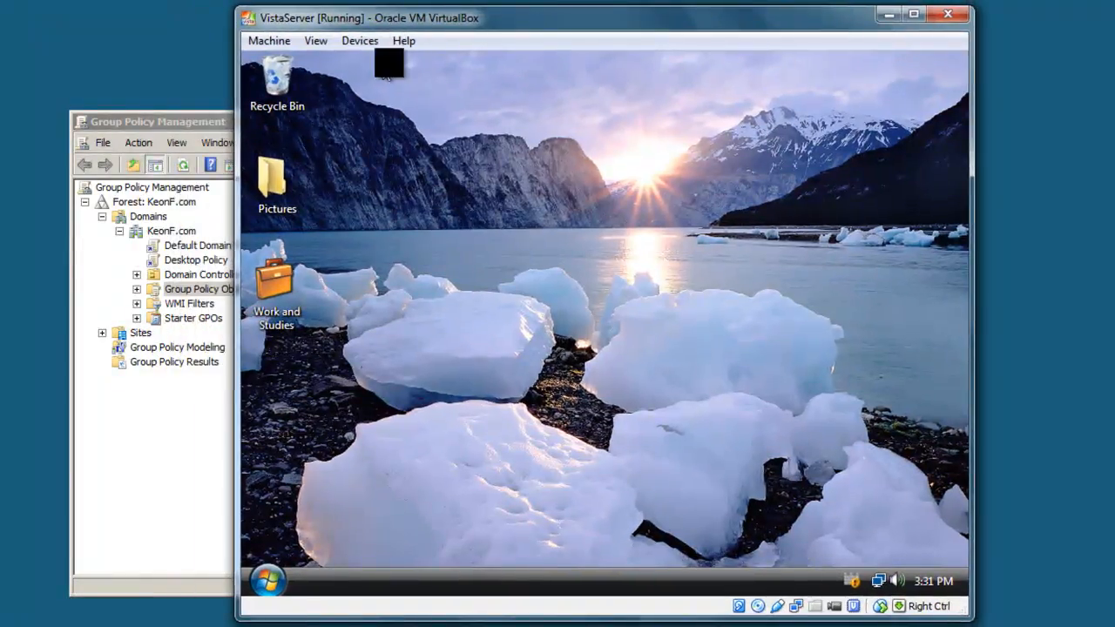
- Return to Group Policy Management on the server and rename the Desktop Policy GPO as MP
{"action": "left_click", "coordinate": [208, 121]}
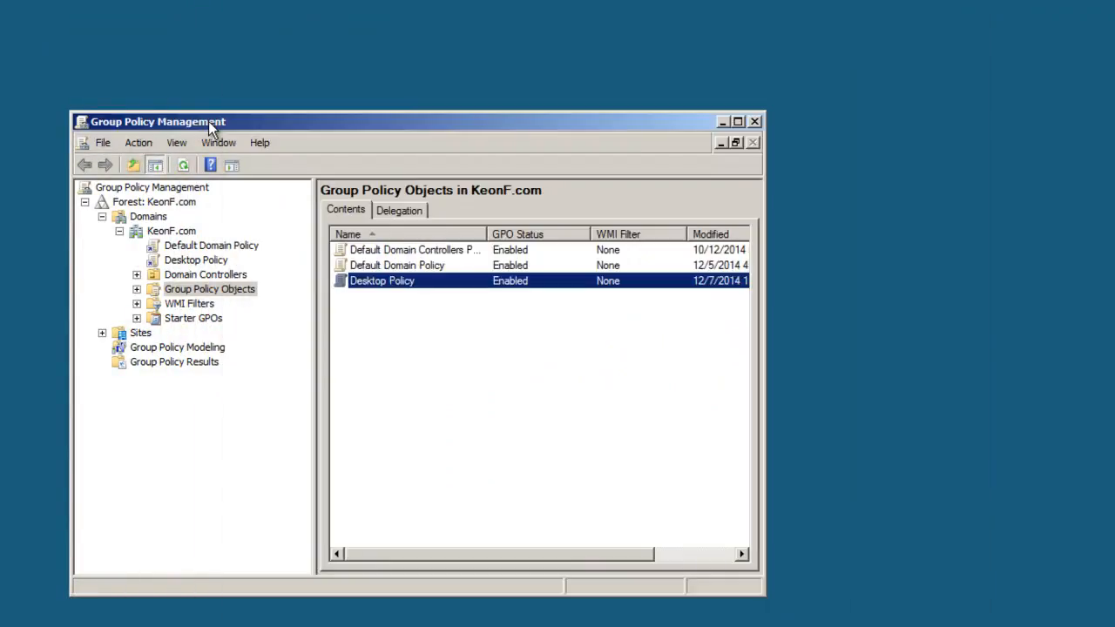
{"action": "right_click", "coordinate": [354, 286]}
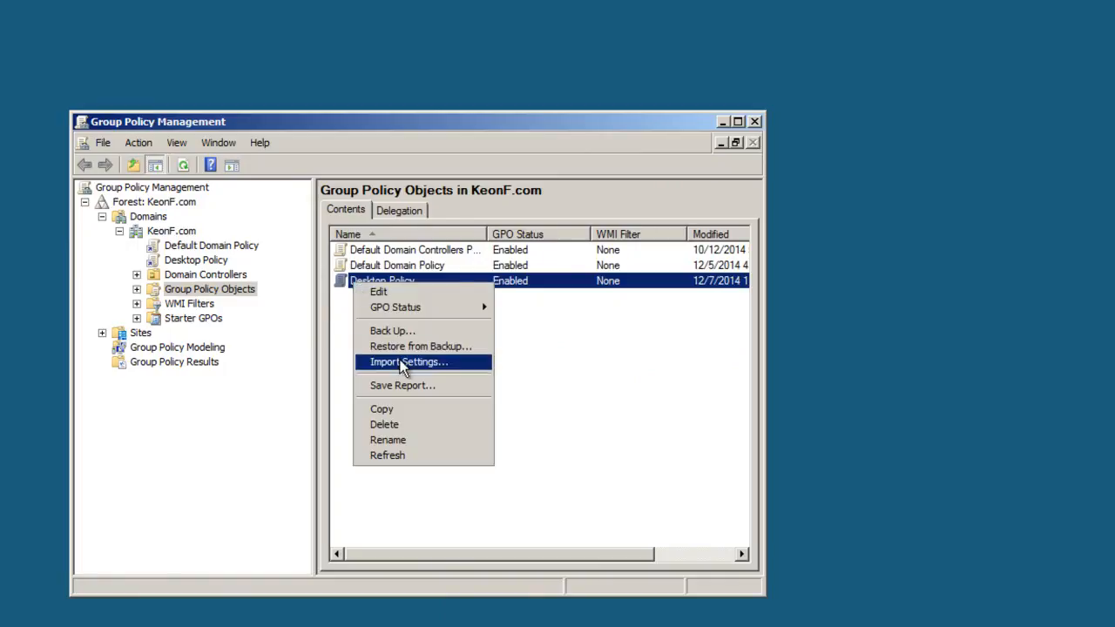
{"action": "left_click", "coordinate": [490, 337]}
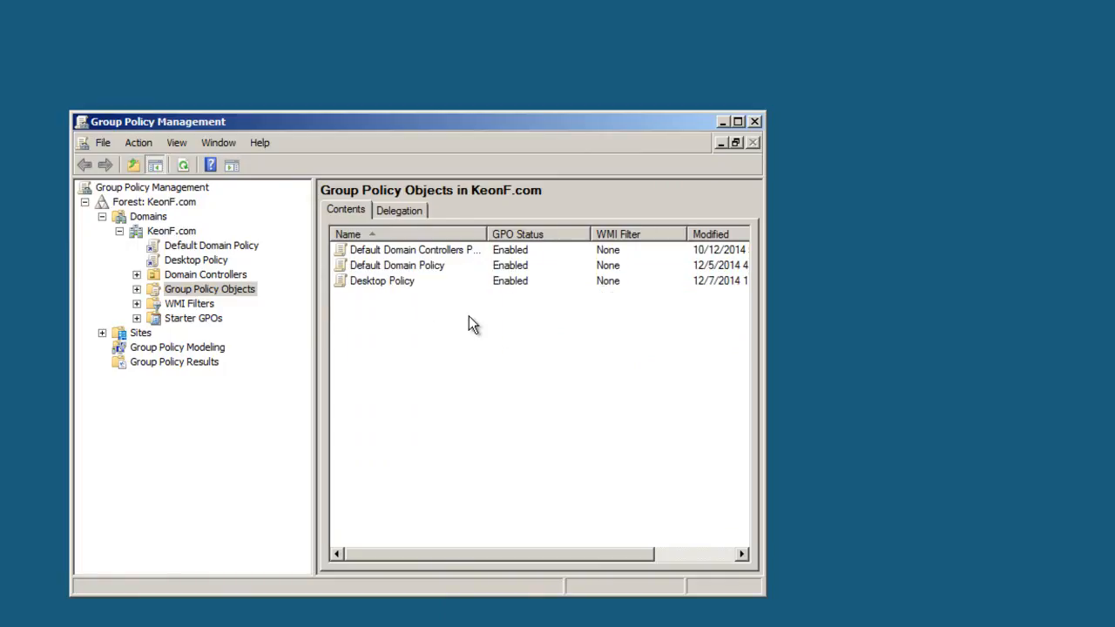
{"action": "right_click", "coordinate": [404, 284]}
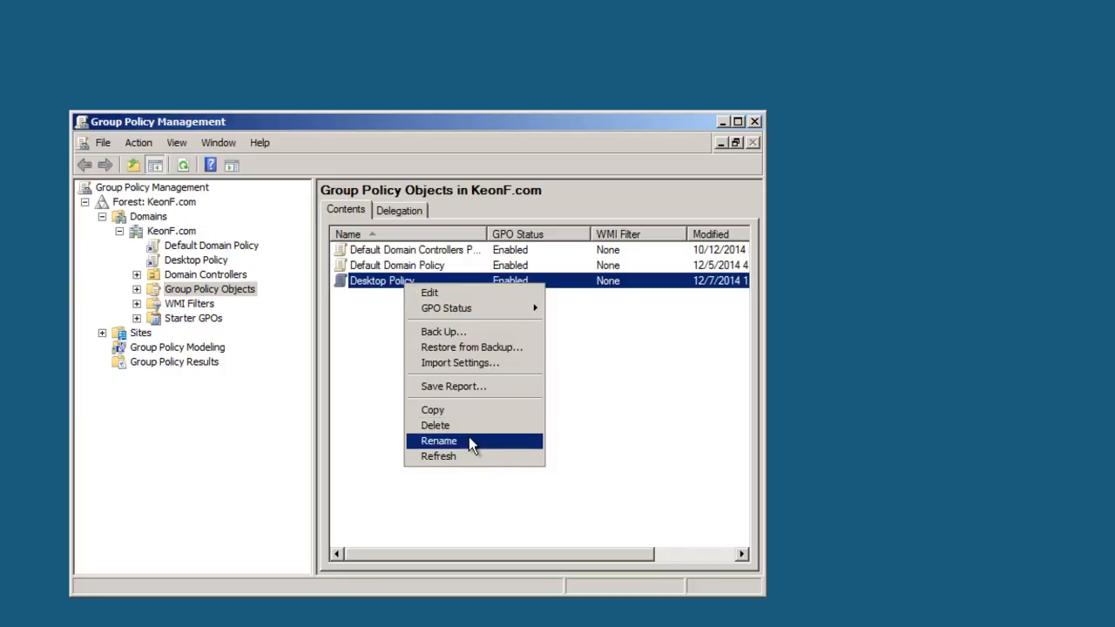
{"action": "left_click", "coordinate": [469, 440]}
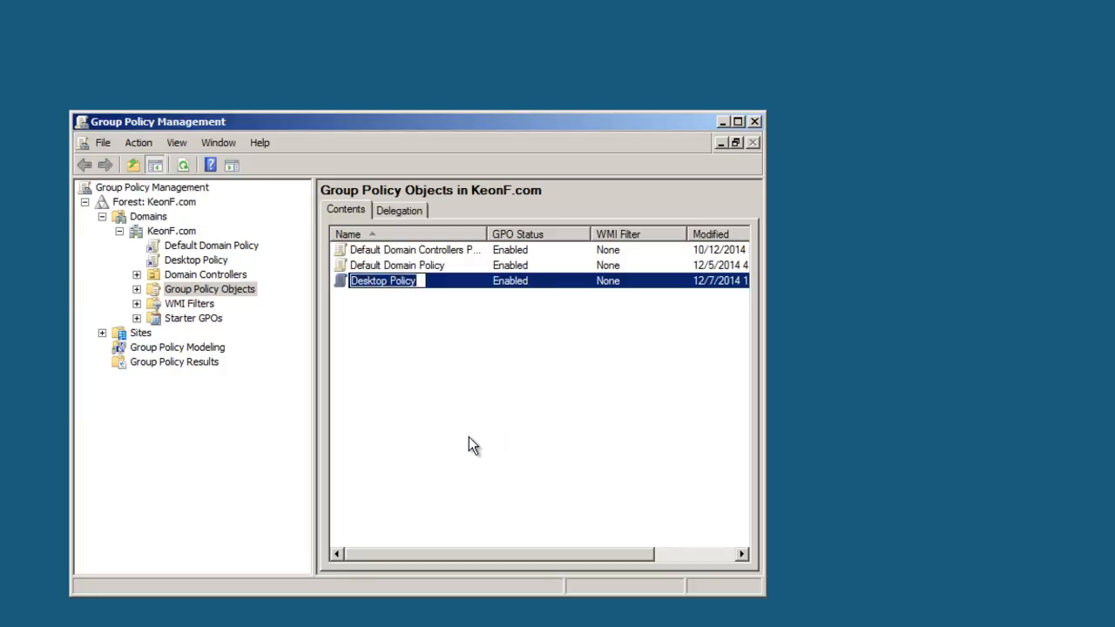
{"action": "type", "text": "MP"}
{"action": "key", "text": "Return"}
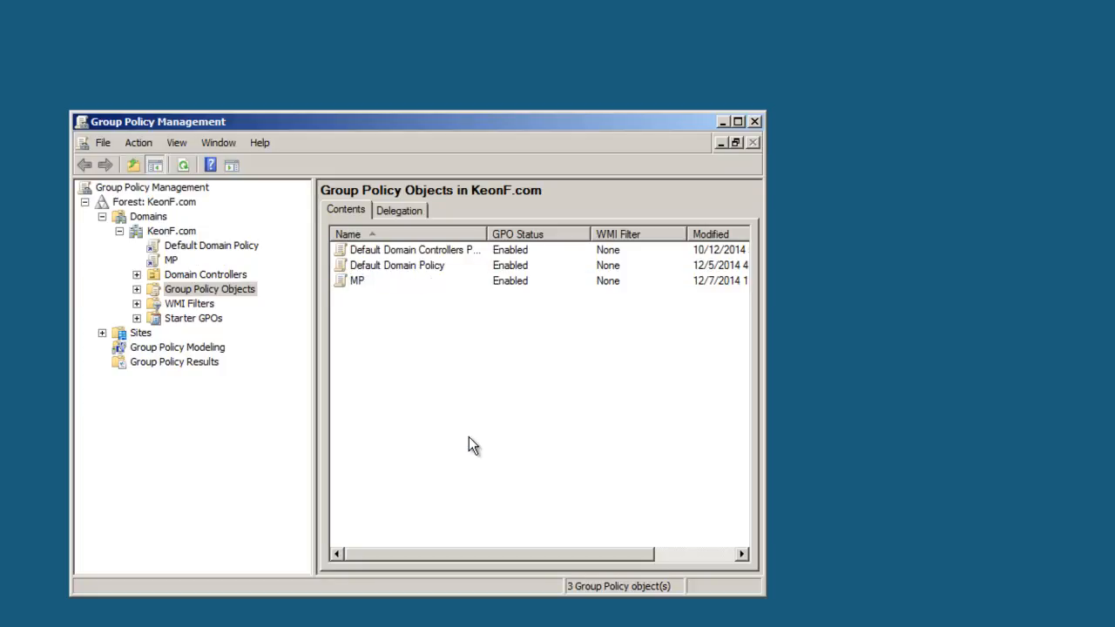
- Open the MP GPO for editing and expand Administrative Templates under the User Configuration policies
{"action": "left_click", "coordinate": [368, 284]}
{"action": "right_click", "coordinate": [368, 290]}
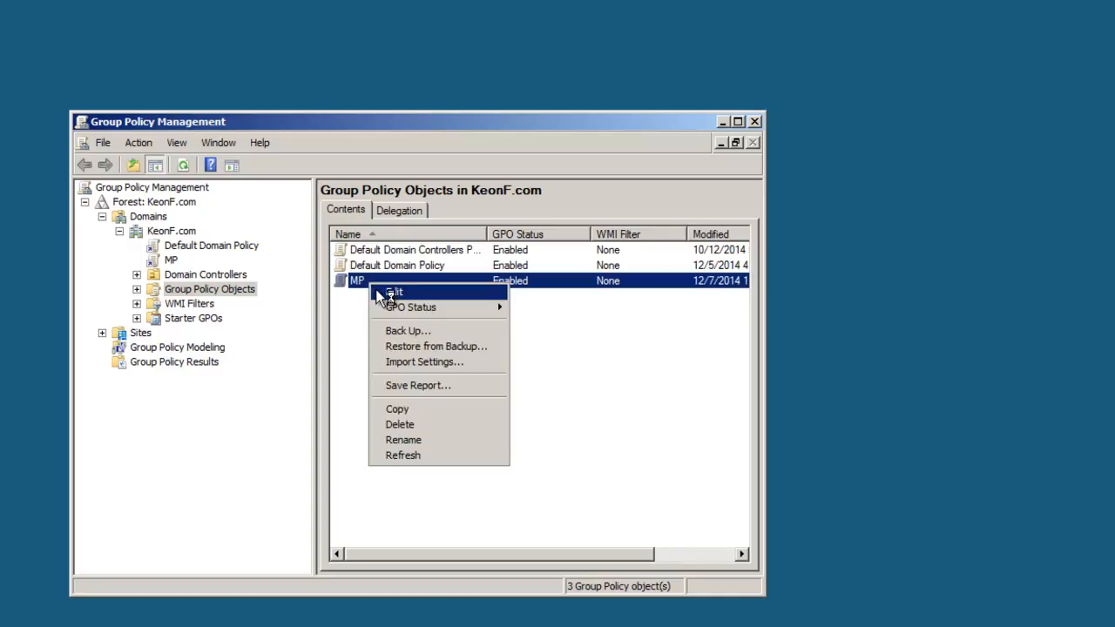
{"action": "left_click", "coordinate": [378, 295]}
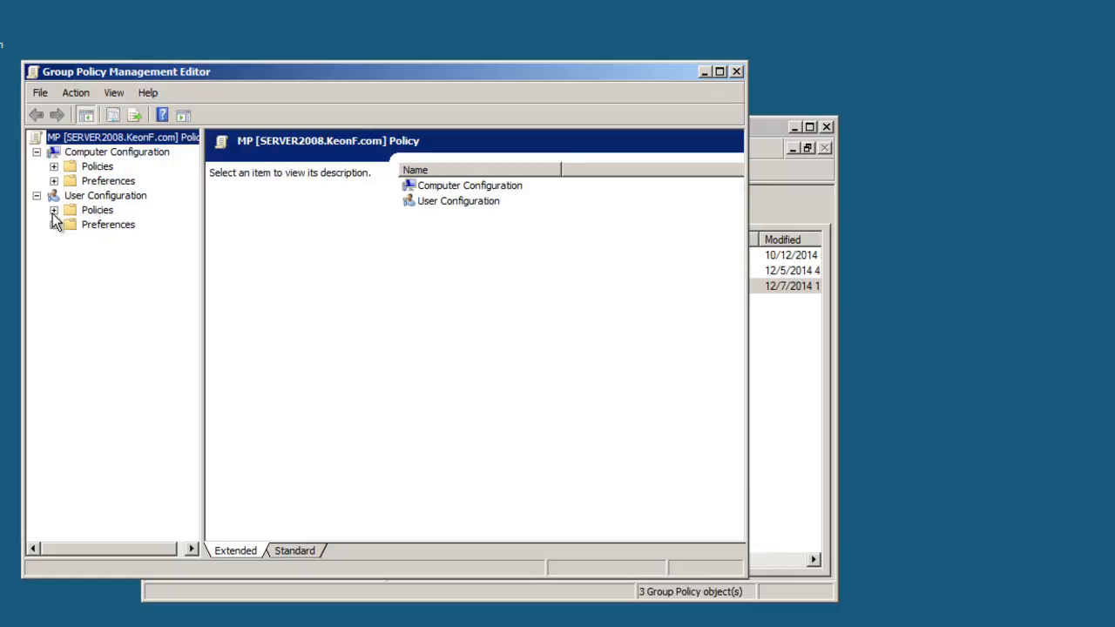
{"action": "left_click", "coordinate": [53, 211]}
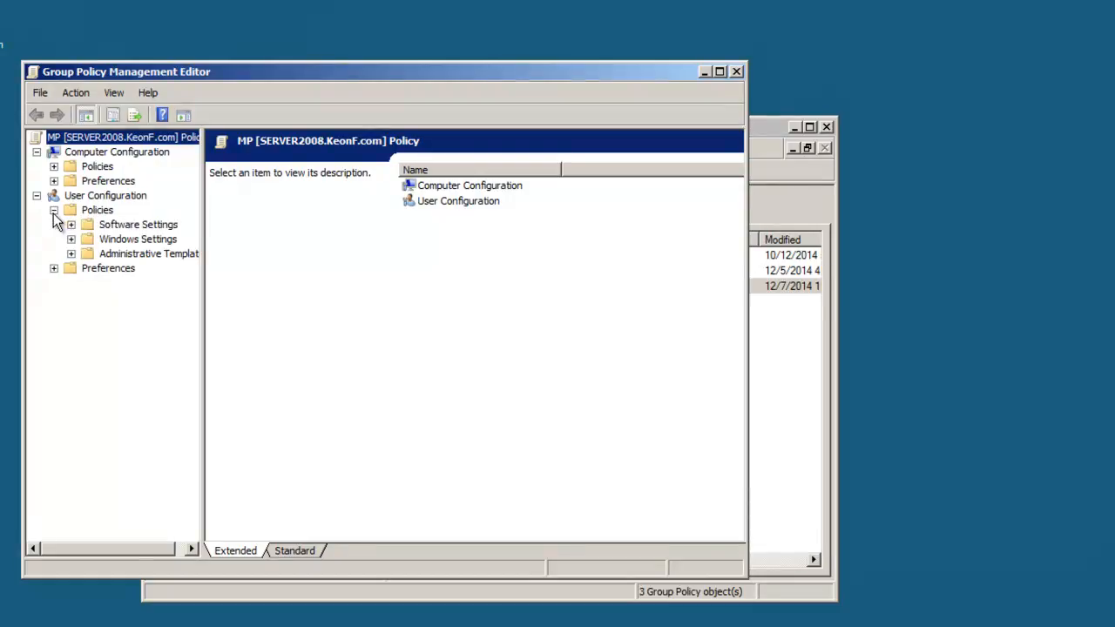
{"action": "left_click", "coordinate": [72, 254]}
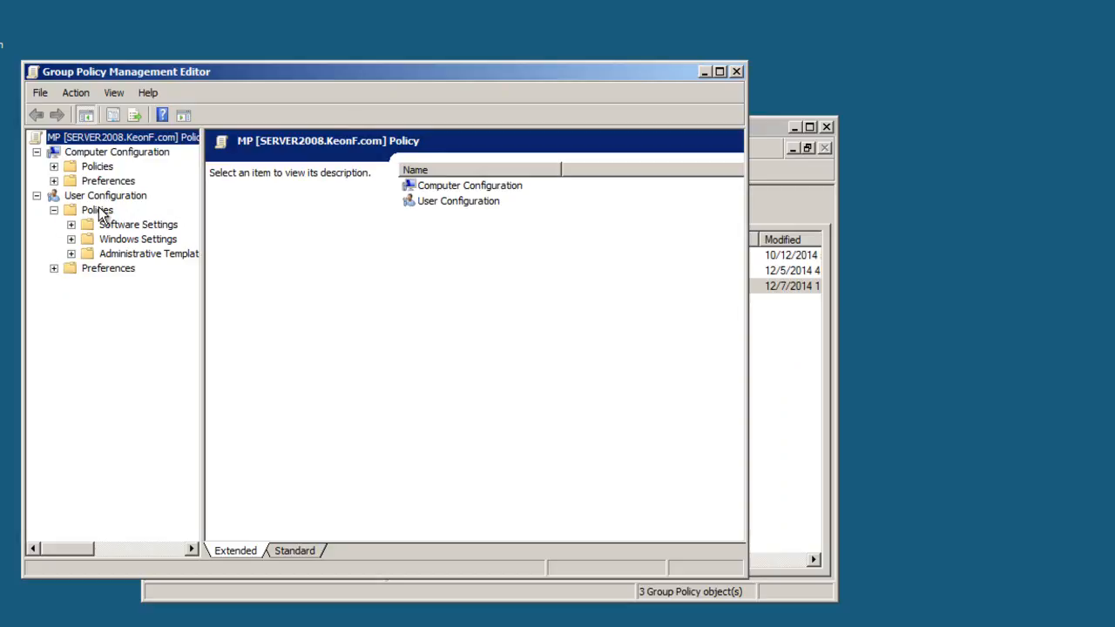
{"action": "left_click", "coordinate": [76, 256]}
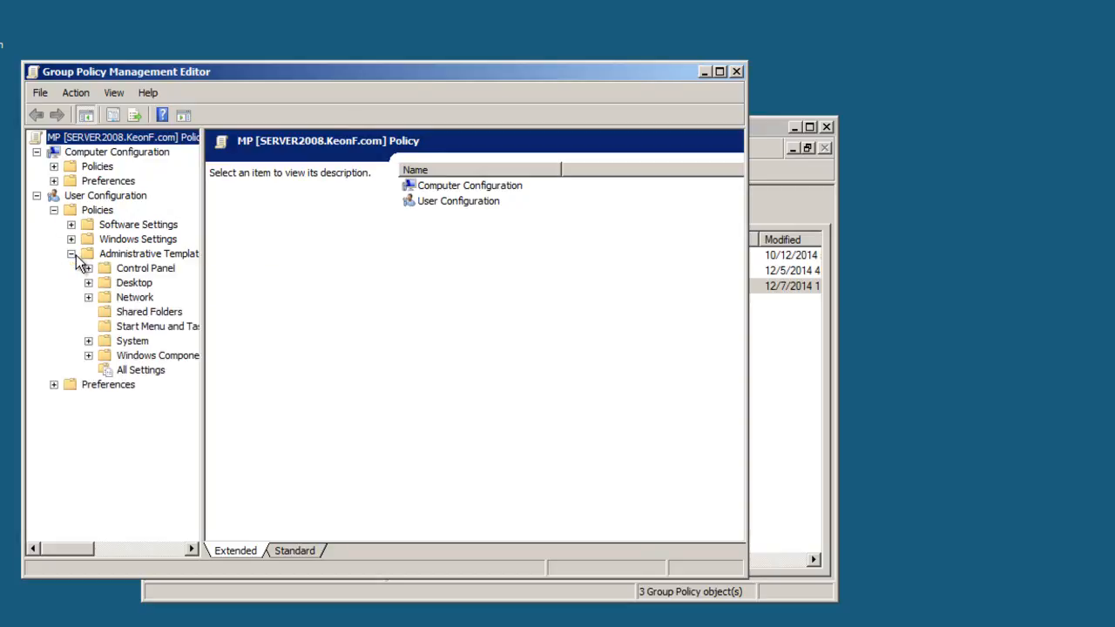
- Set the "Prohibit access to the Control Panel" policy in the Control Panel templates to Enabled and apply it
{"action": "left_click", "coordinate": [123, 271]}
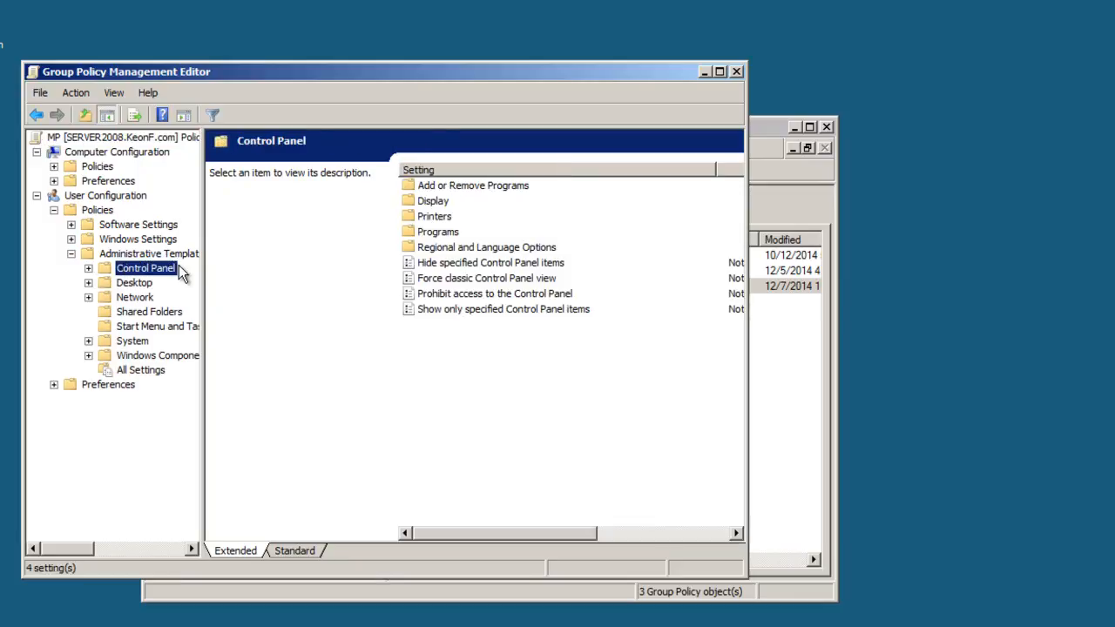
{"action": "left_click", "coordinate": [481, 293]}
{"action": "right_click", "coordinate": [481, 294]}
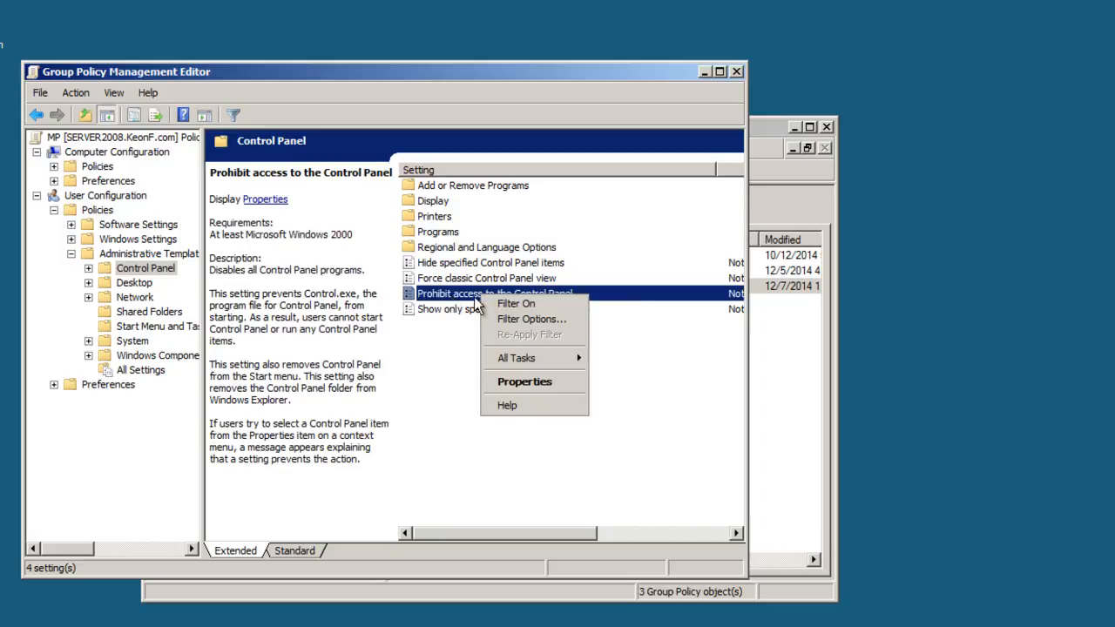
{"action": "left_click", "coordinate": [516, 381]}
{"action": "left_click", "coordinate": [256, 239]}
{"action": "left_click", "coordinate": [527, 503]}
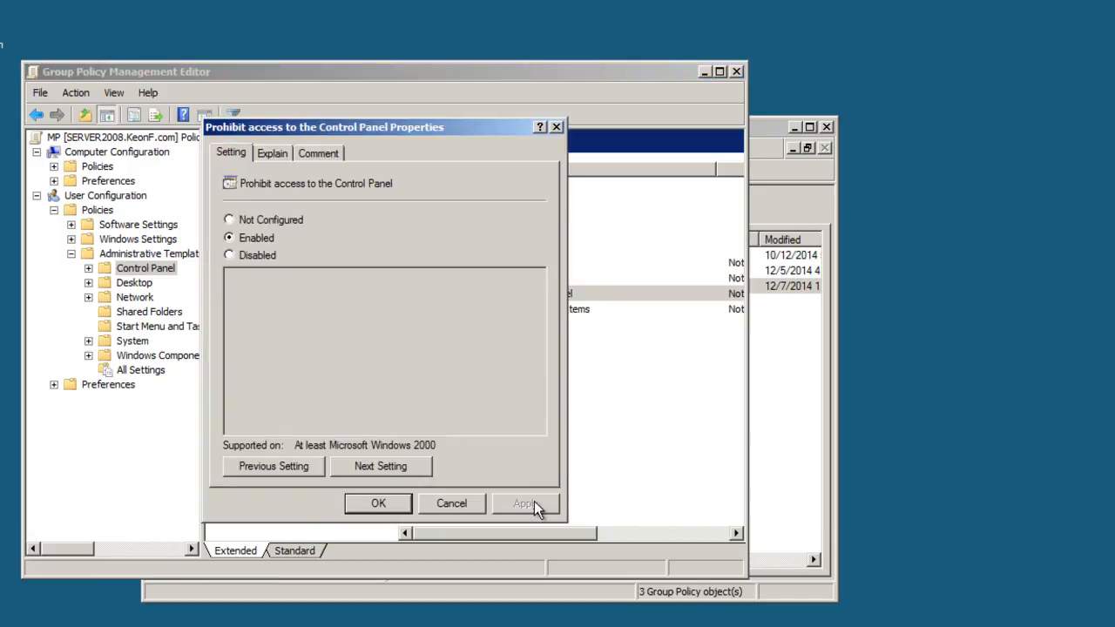
{"action": "left_click", "coordinate": [370, 503]}
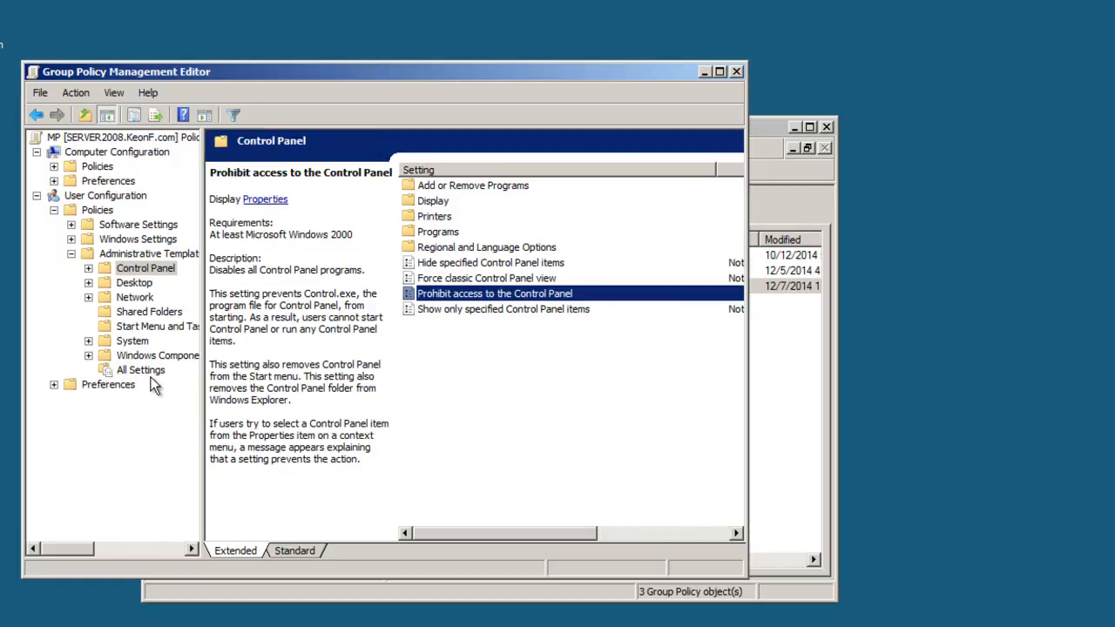
- Set the "Lock the Taskbar" policy under Start Menu and Taskbar to Enabled and apply it
{"action": "left_click", "coordinate": [133, 325]}
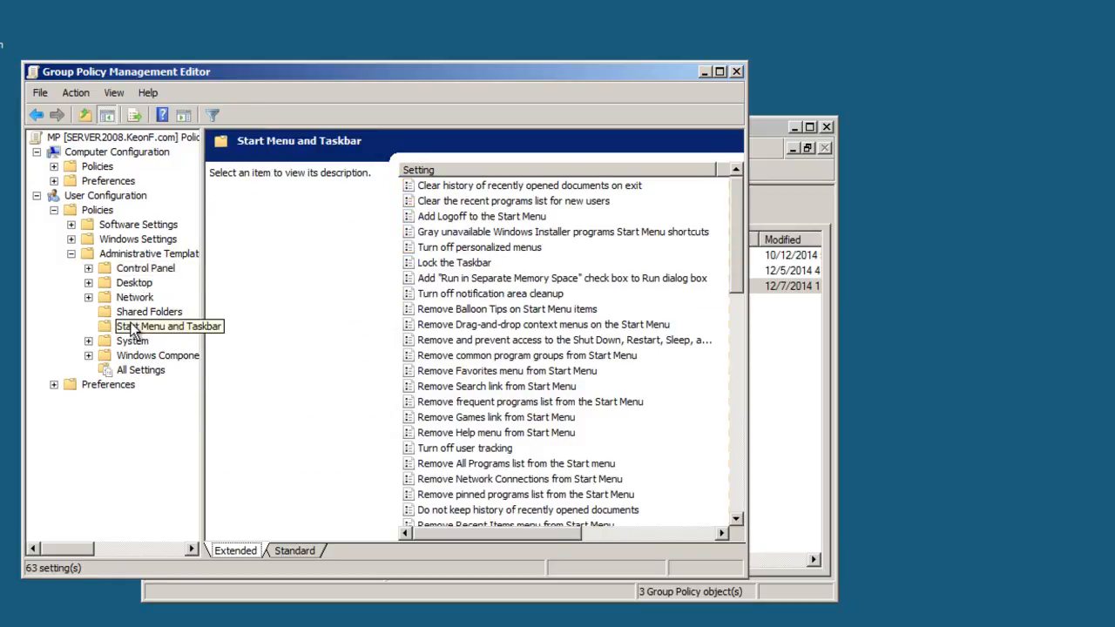
{"action": "left_click", "coordinate": [488, 263]}
{"action": "right_click", "coordinate": [474, 263]}
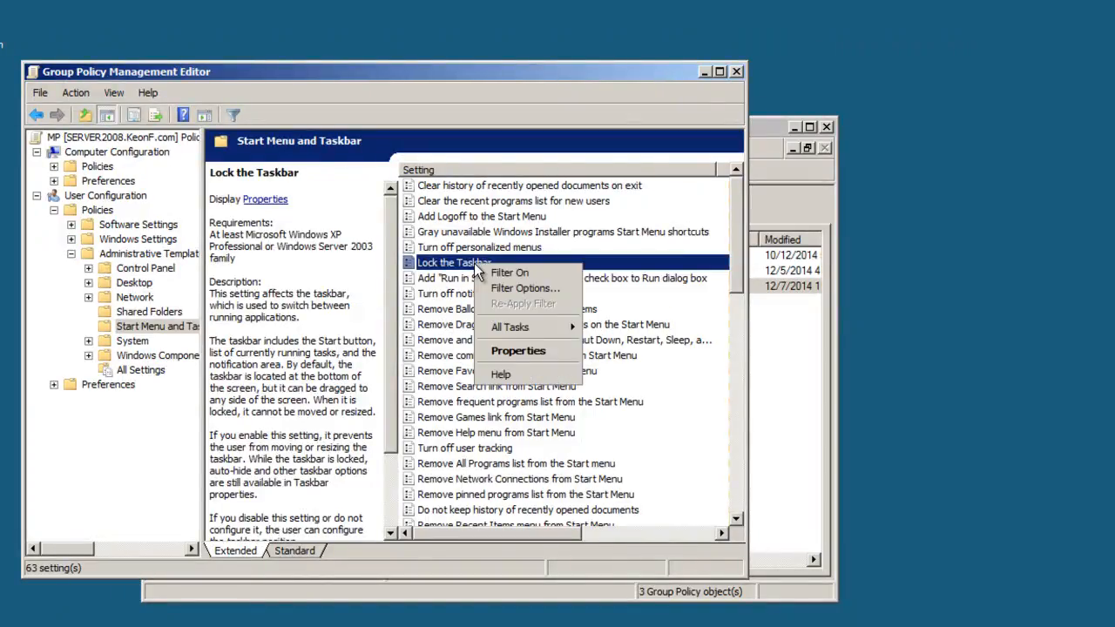
{"action": "left_click", "coordinate": [505, 352]}
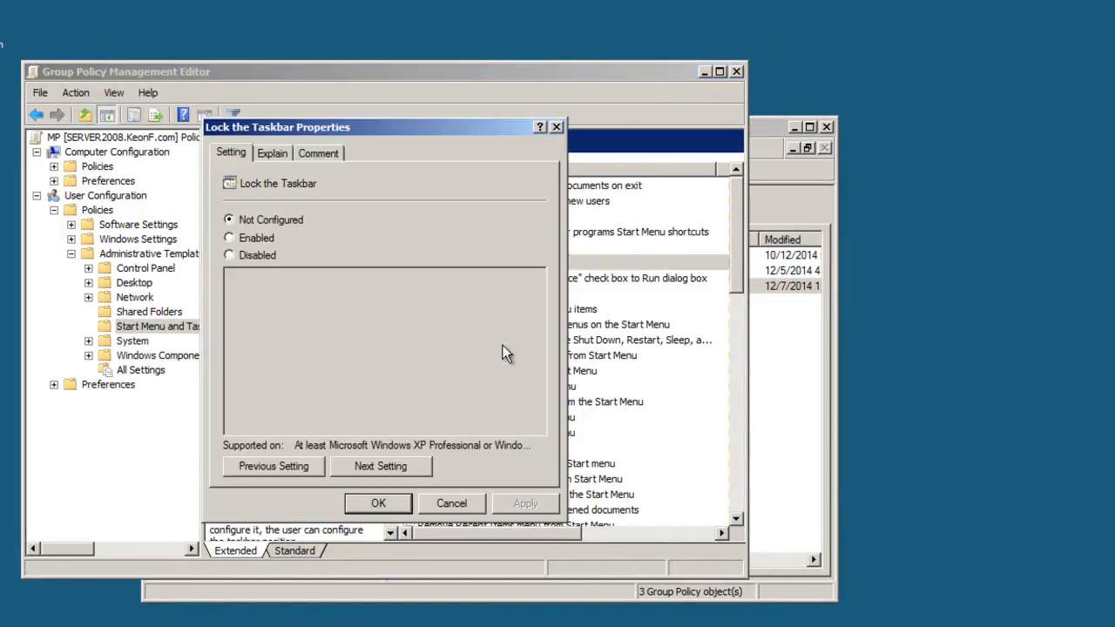
{"action": "left_click", "coordinate": [257, 238]}
{"action": "left_click", "coordinate": [501, 505]}
{"action": "left_click", "coordinate": [392, 502]}
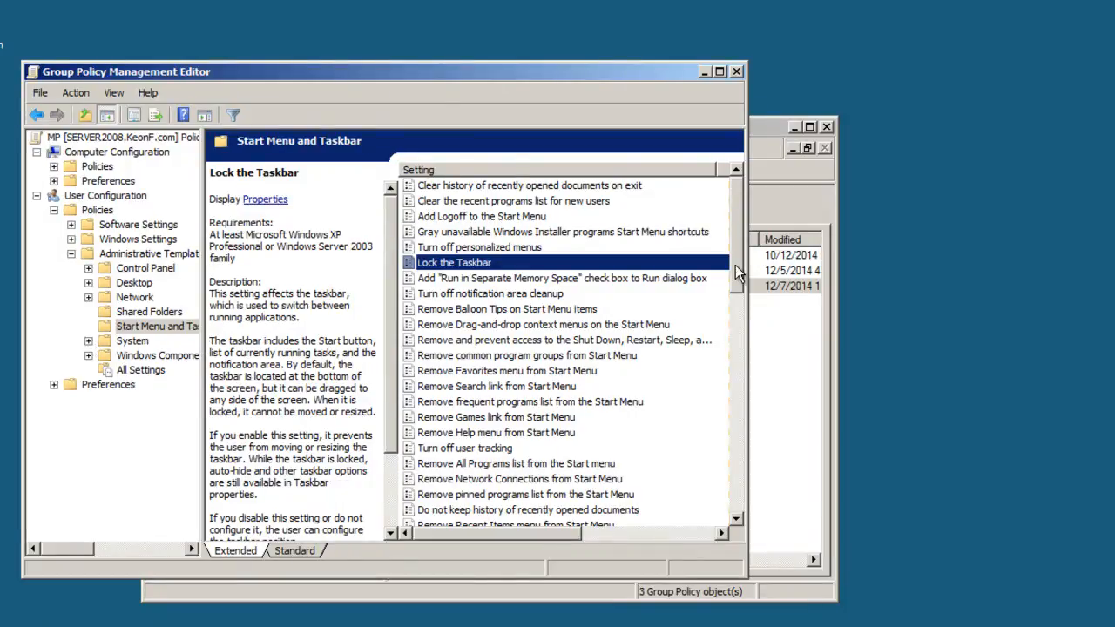
- Set the "Lock all taskbar settings" policy to Enabled, apply it and close its properties
{"action": "left_click_drag", "start_coordinate": [738, 256], "coordinate": [713, 439]}
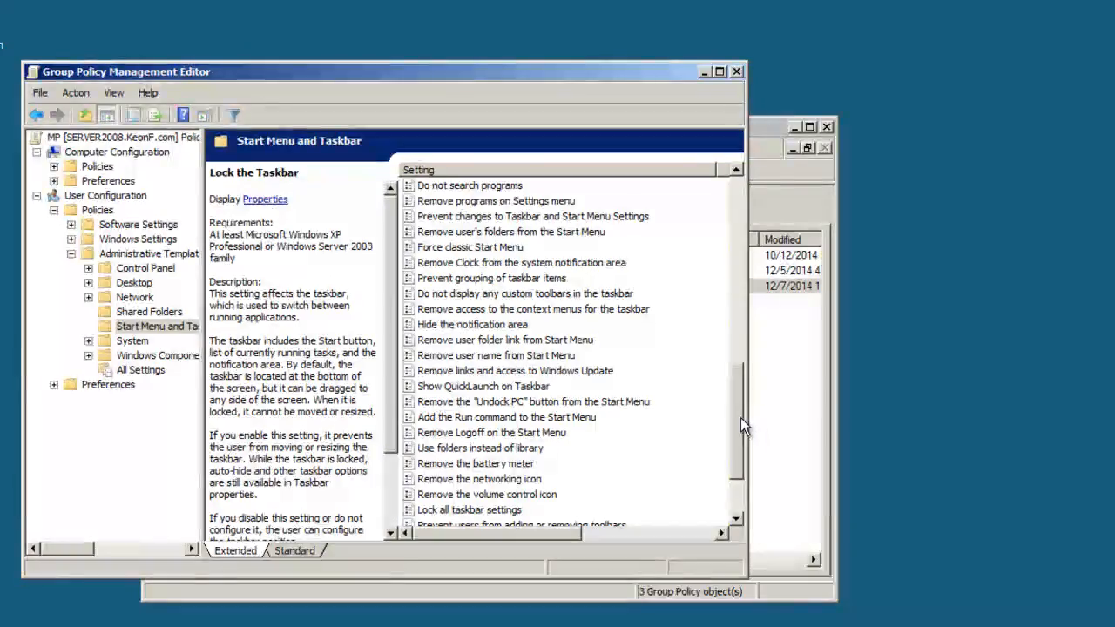
{"action": "left_click_drag", "start_coordinate": [741, 417], "coordinate": [739, 470]}
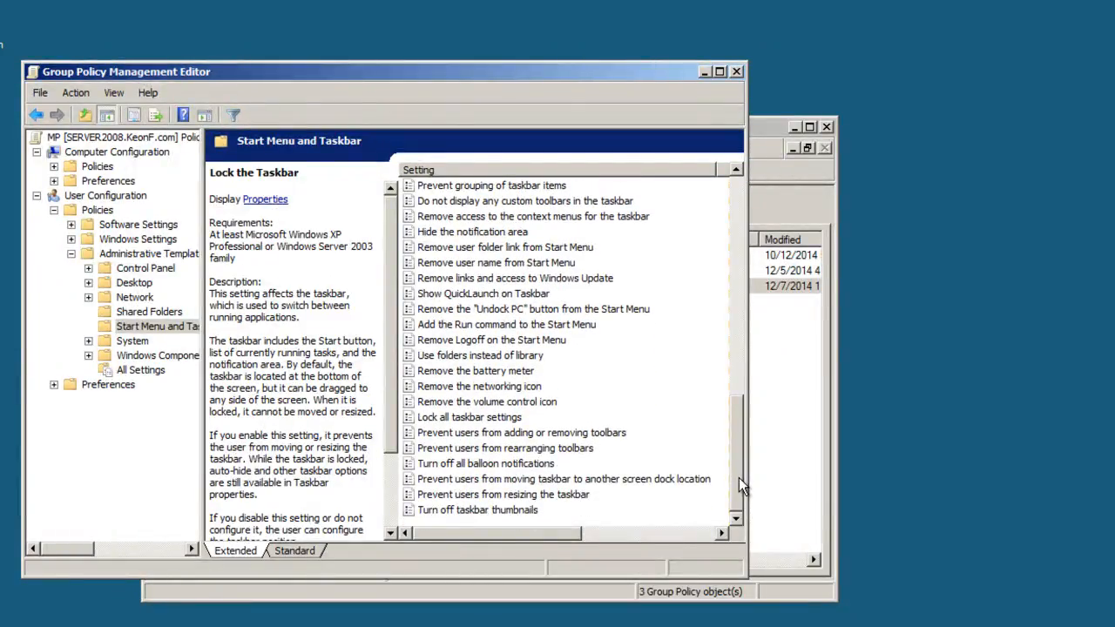
{"action": "left_click", "coordinate": [460, 424]}
{"action": "right_click", "coordinate": [460, 425]}
{"action": "left_click", "coordinate": [494, 501]}
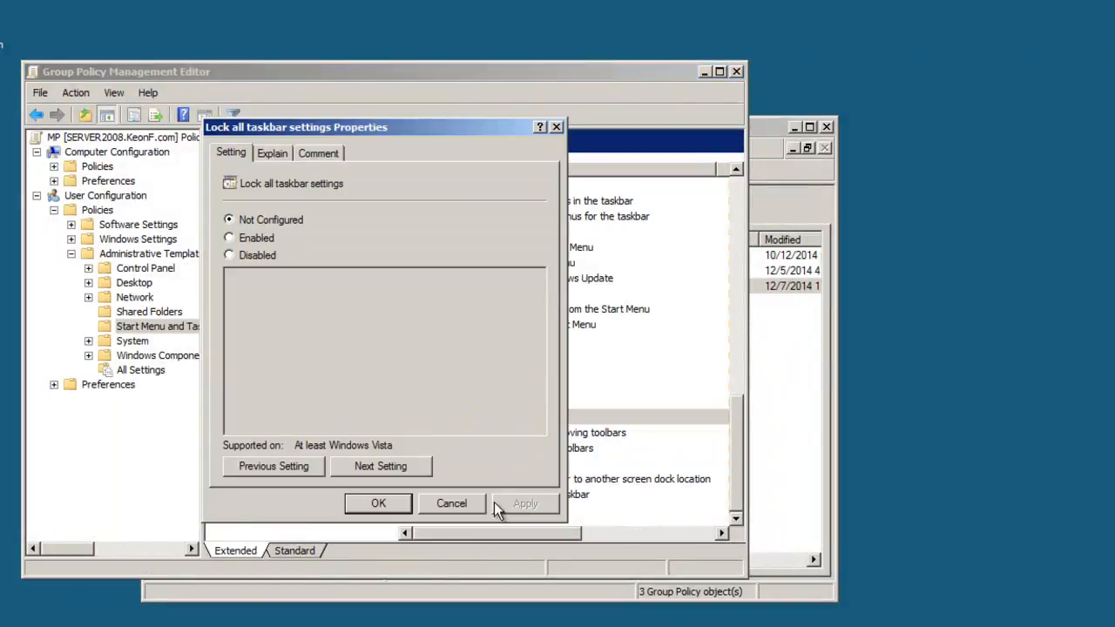
{"action": "left_click", "coordinate": [255, 239]}
{"action": "left_click", "coordinate": [511, 507]}
{"action": "left_click", "coordinate": [457, 505]}
- Set the "Prevent access to the command prompt" policy under System to Enabled, apply it and close its properties
{"action": "left_click", "coordinate": [132, 342]}
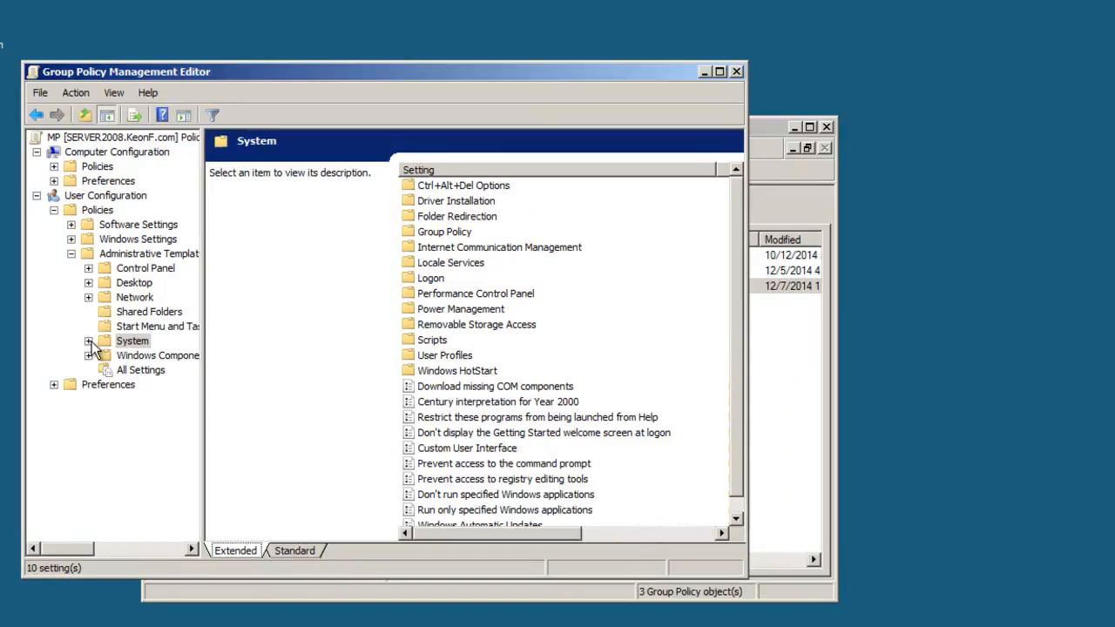
{"action": "left_click_drag", "start_coordinate": [735, 320], "coordinate": [749, 346]}
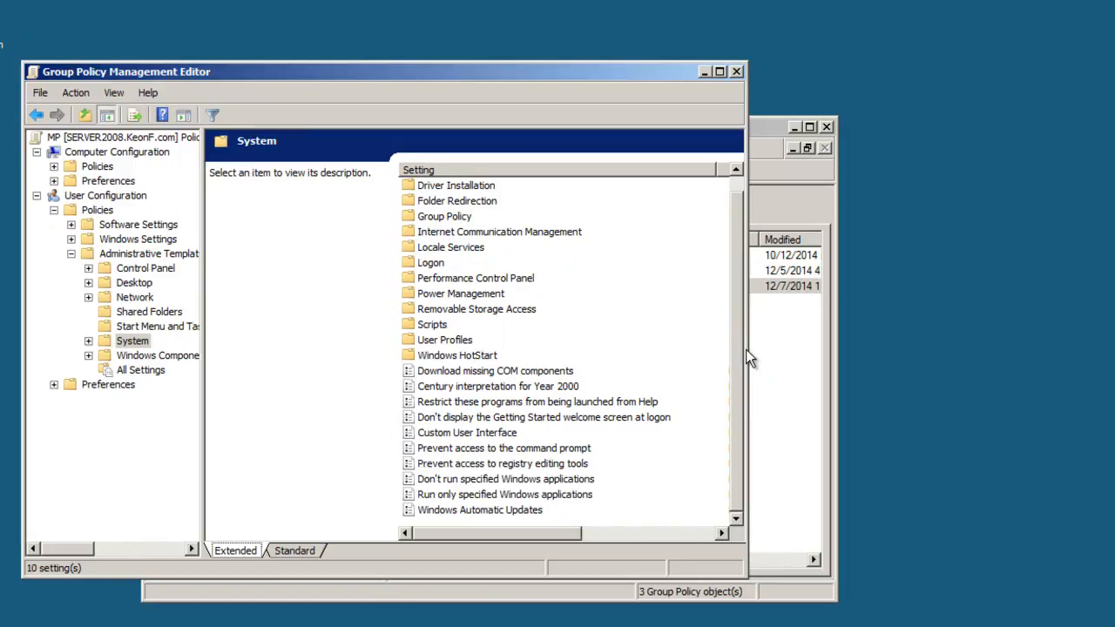
{"action": "left_click", "coordinate": [462, 448]}
{"action": "right_click", "coordinate": [461, 449]}
{"action": "left_click", "coordinate": [515, 540]}
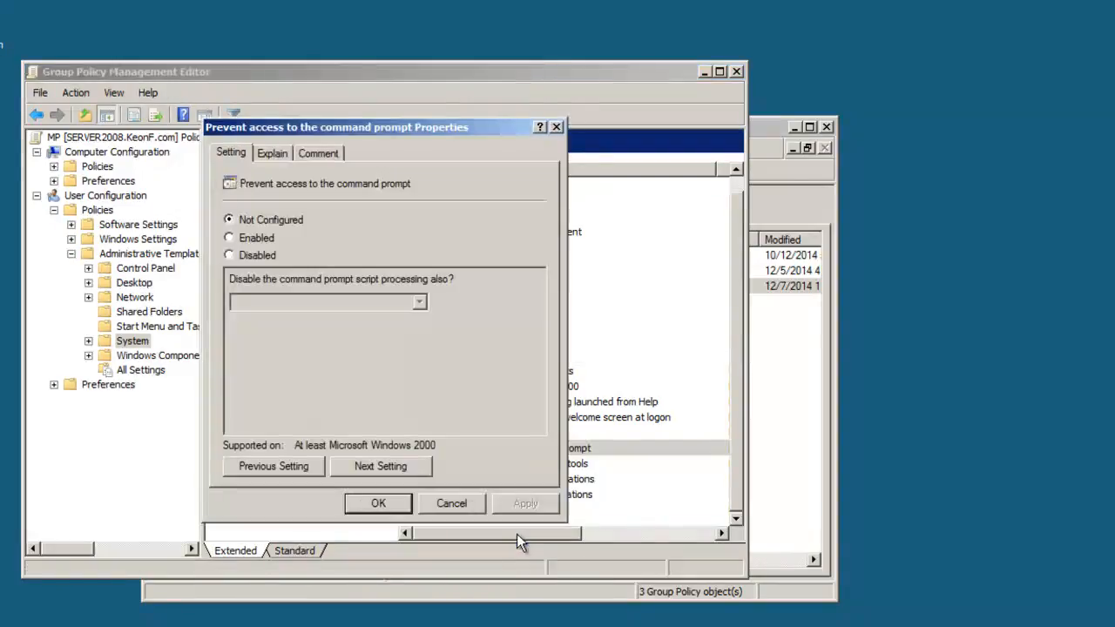
{"action": "left_click", "coordinate": [261, 239]}
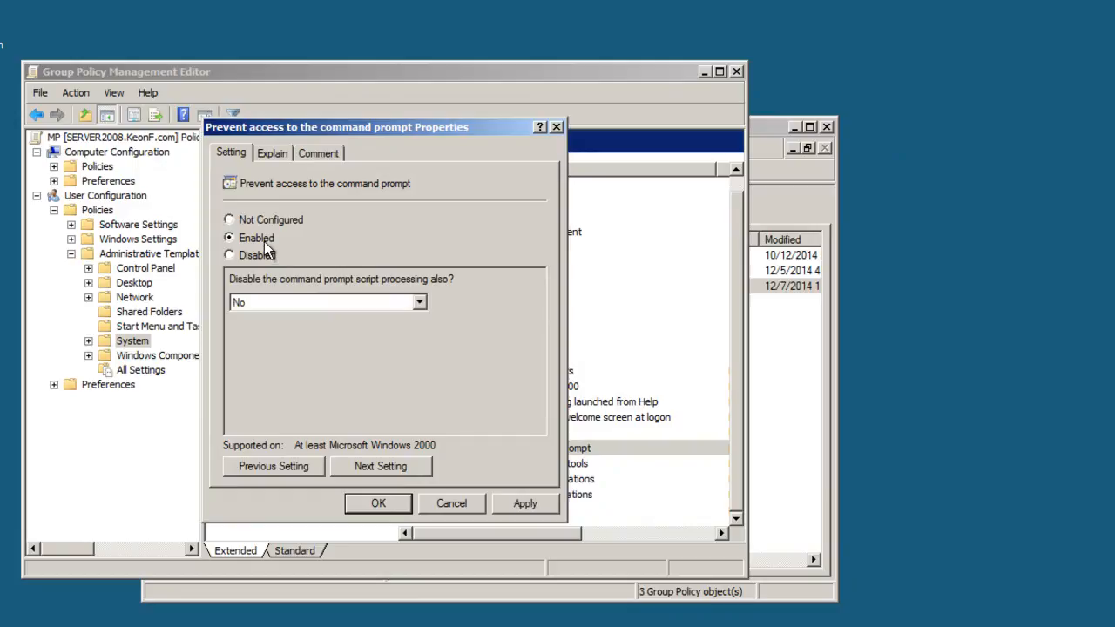
{"action": "left_click", "coordinate": [525, 503]}
{"action": "left_click", "coordinate": [403, 506]}
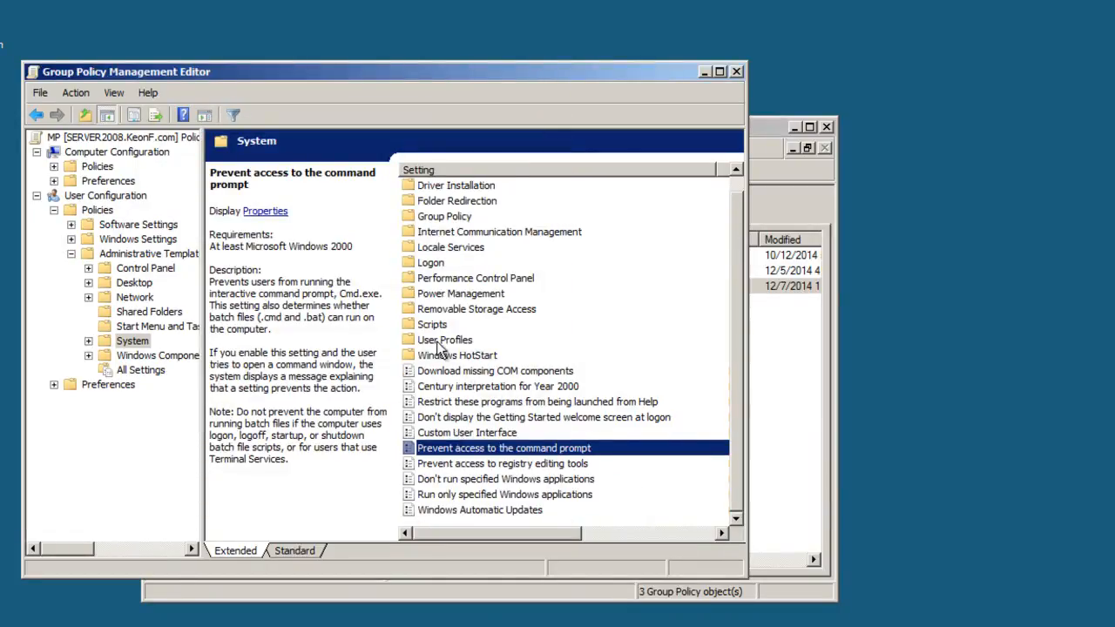
- Look through the Windows Components templates and close the policy editor for the MP GPO
{"action": "left_click", "coordinate": [130, 358]}
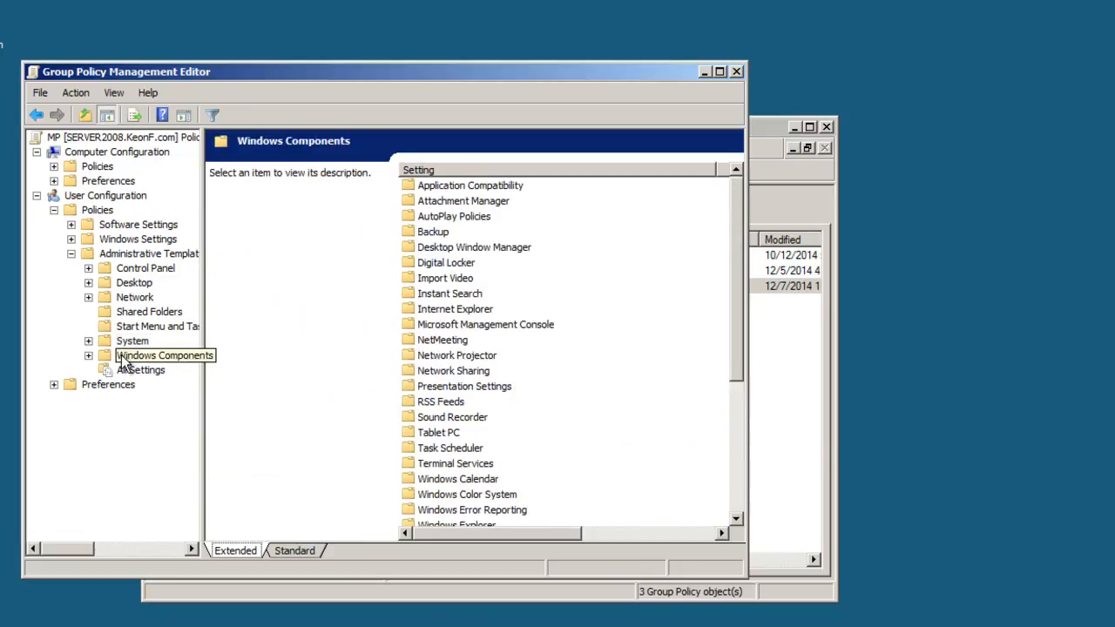
{"action": "left_click_drag", "start_coordinate": [737, 335], "coordinate": [709, 245]}
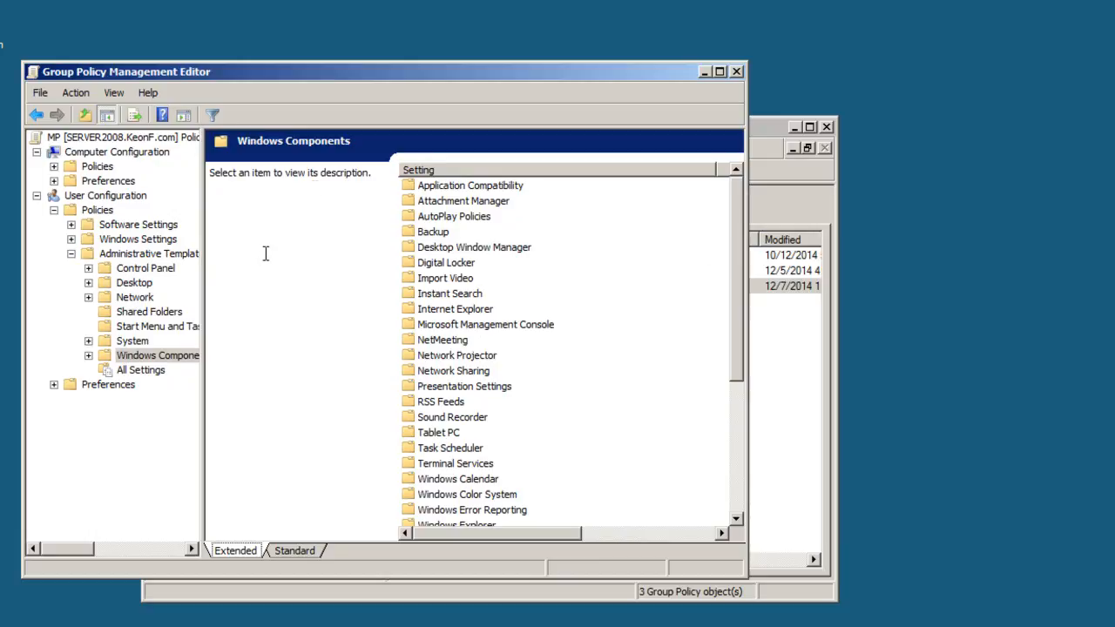
{"action": "left_click", "coordinate": [739, 74]}
{"action": "left_click", "coordinate": [547, 418]}
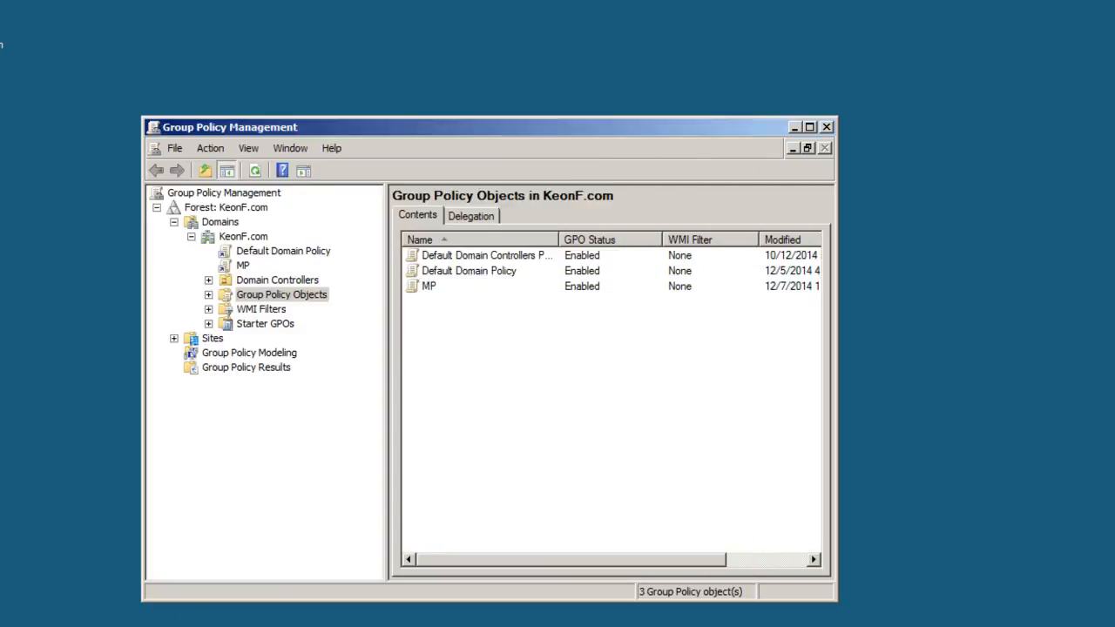
- Open Local Disk (C:) on the server and create a new folder named MP
{"action": "key", "text": "super"}
{"action": "left_click", "coordinate": [257, 417]}
{"action": "double_click", "coordinate": [228, 187]}
{"action": "right_click", "coordinate": [208, 337]}
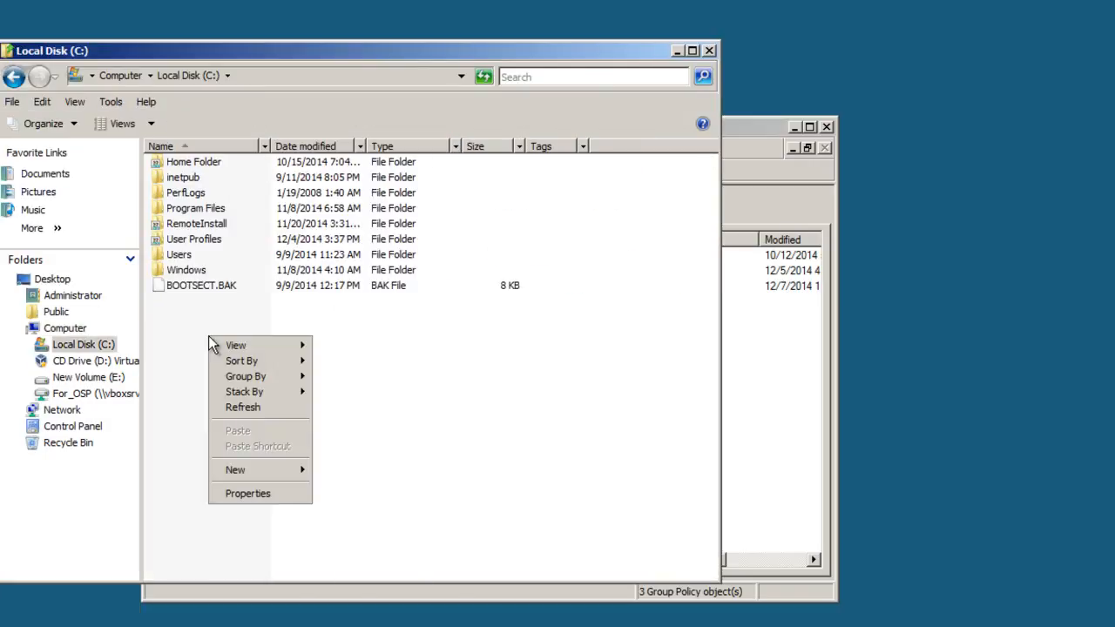
{"action": "mouse_move", "coordinate": [281, 468]}
{"action": "left_click", "coordinate": [341, 471]}
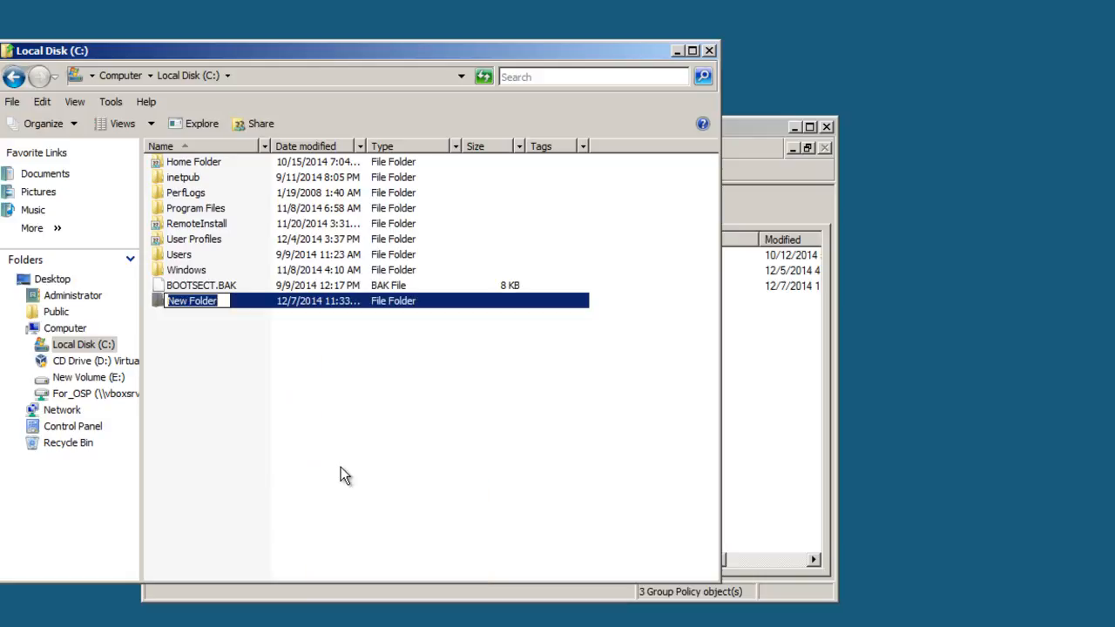
{"action": "type", "text": "MP"}
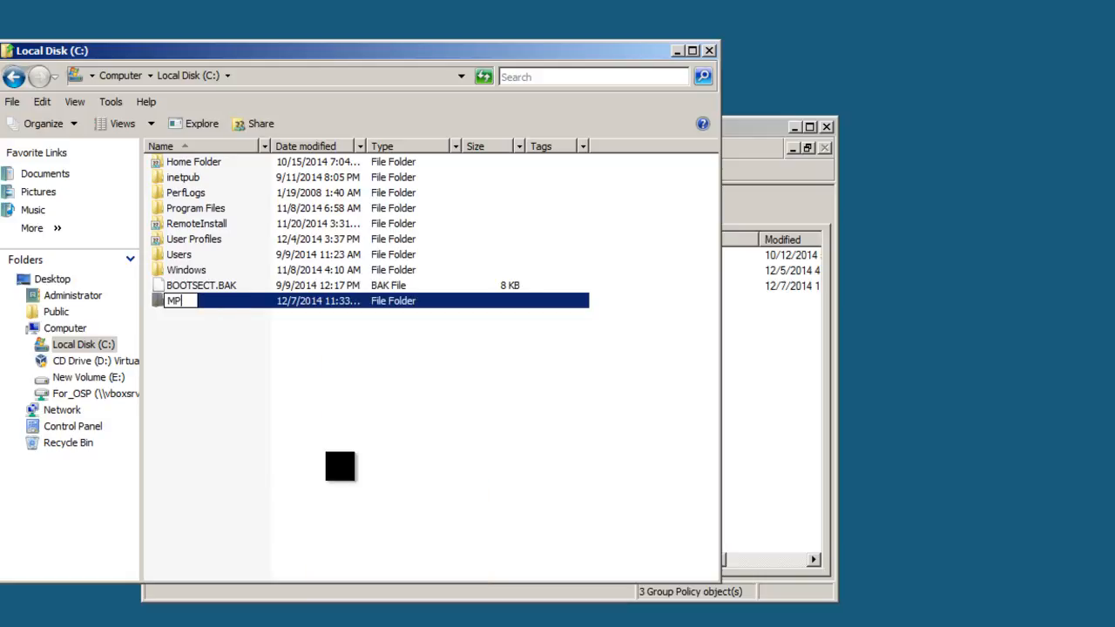
{"action": "left_click", "coordinate": [348, 461]}
- Open the file sharing settings from the MP folder's properties
{"action": "left_click", "coordinate": [184, 303]}
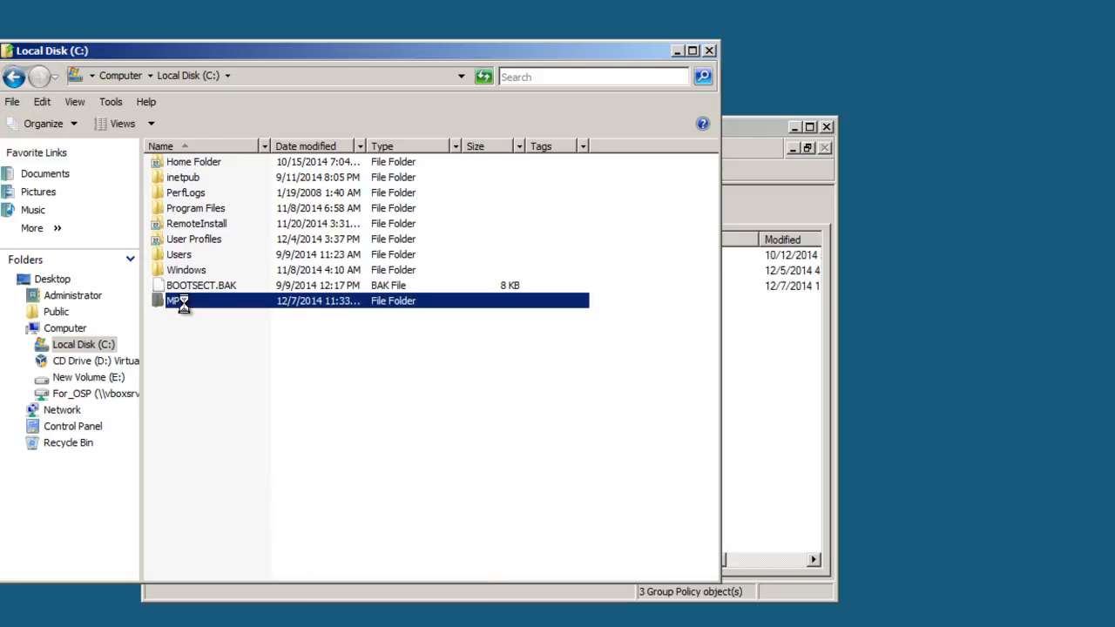
{"action": "right_click", "coordinate": [184, 303]}
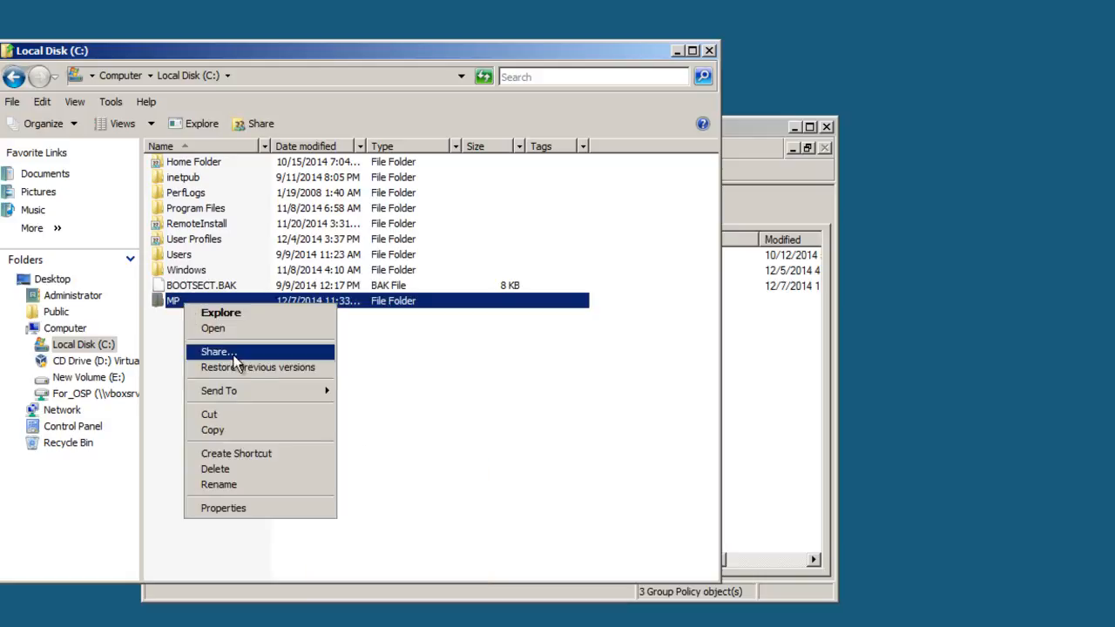
{"action": "left_click", "coordinate": [277, 509]}
{"action": "left_click", "coordinate": [260, 326]}
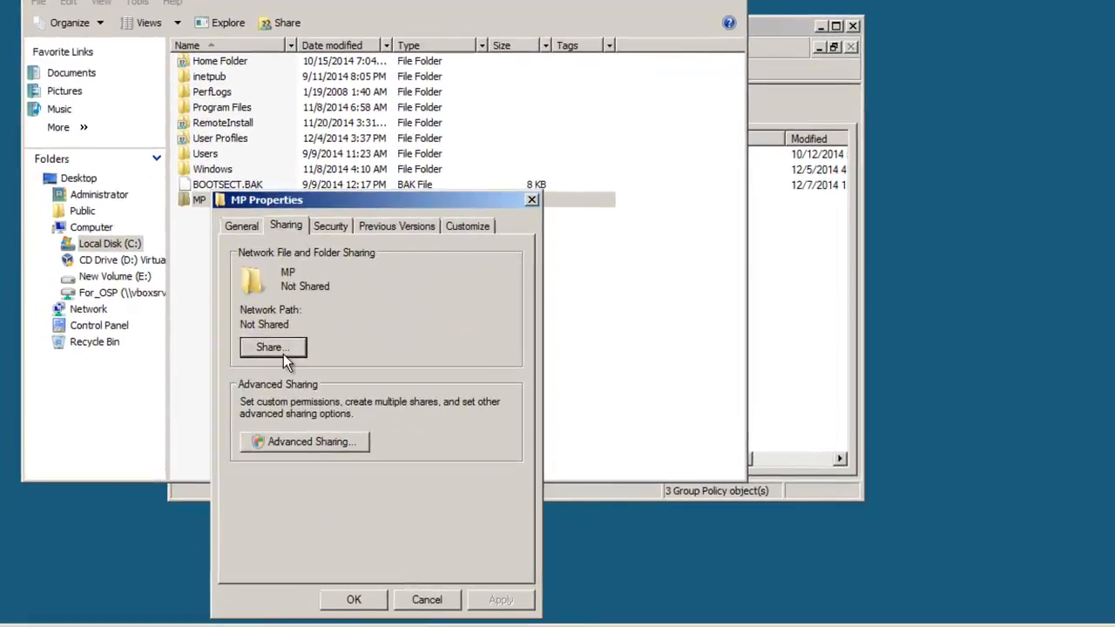
{"action": "left_click", "coordinate": [273, 349]}
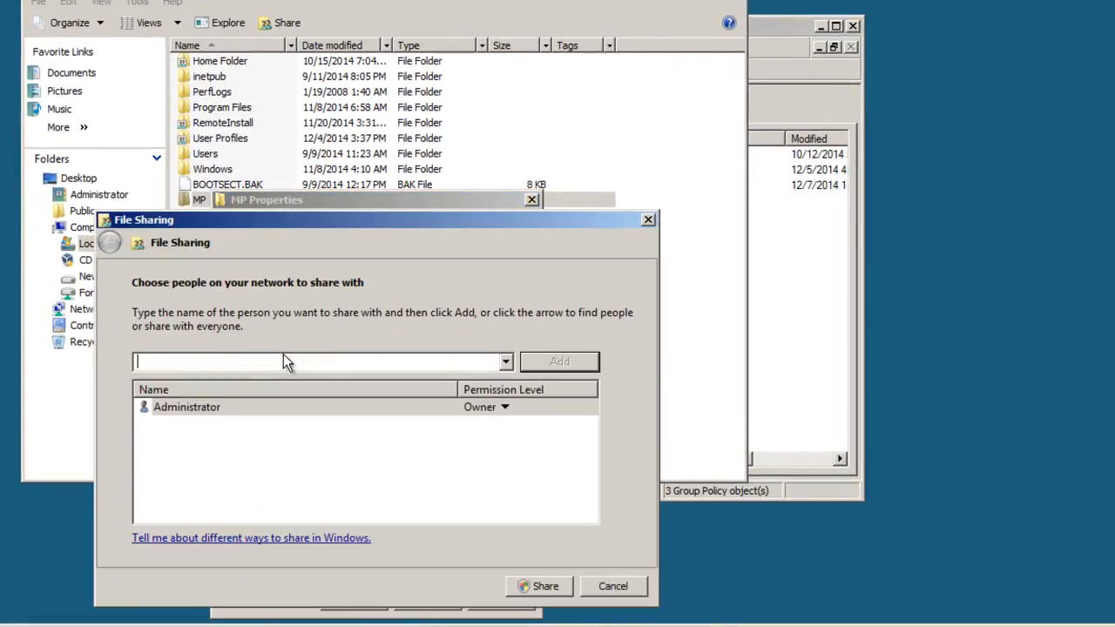
- Add Everyone to the people the MP folder is shared with and share the folder
{"action": "left_click", "coordinate": [506, 363]}
{"action": "left_click", "coordinate": [494, 397]}
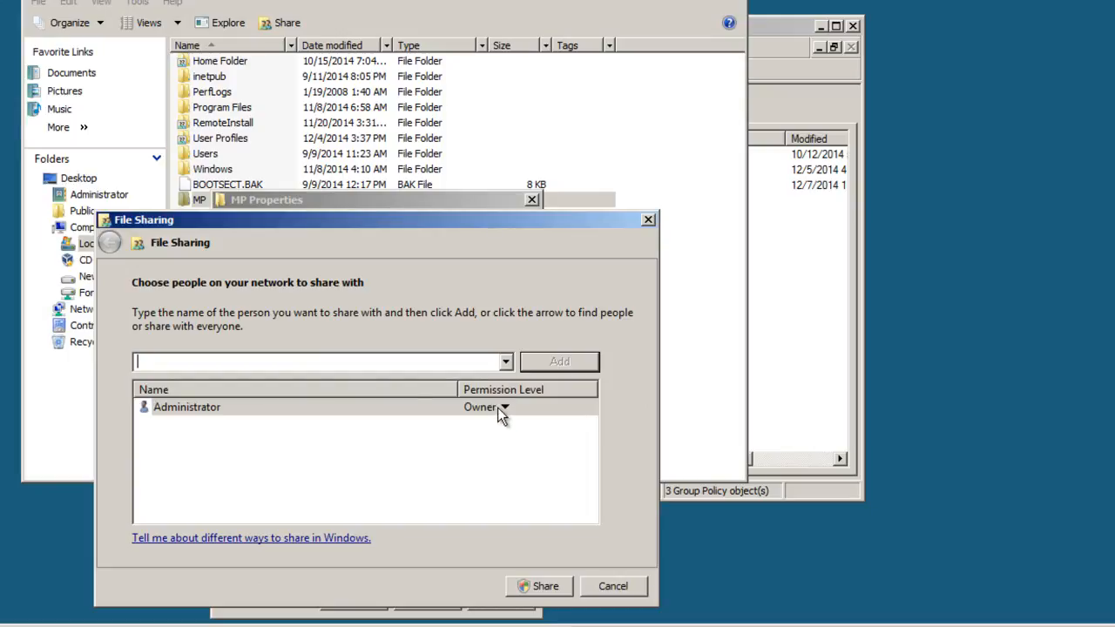
{"action": "left_click", "coordinate": [506, 363]}
{"action": "left_click", "coordinate": [493, 384]}
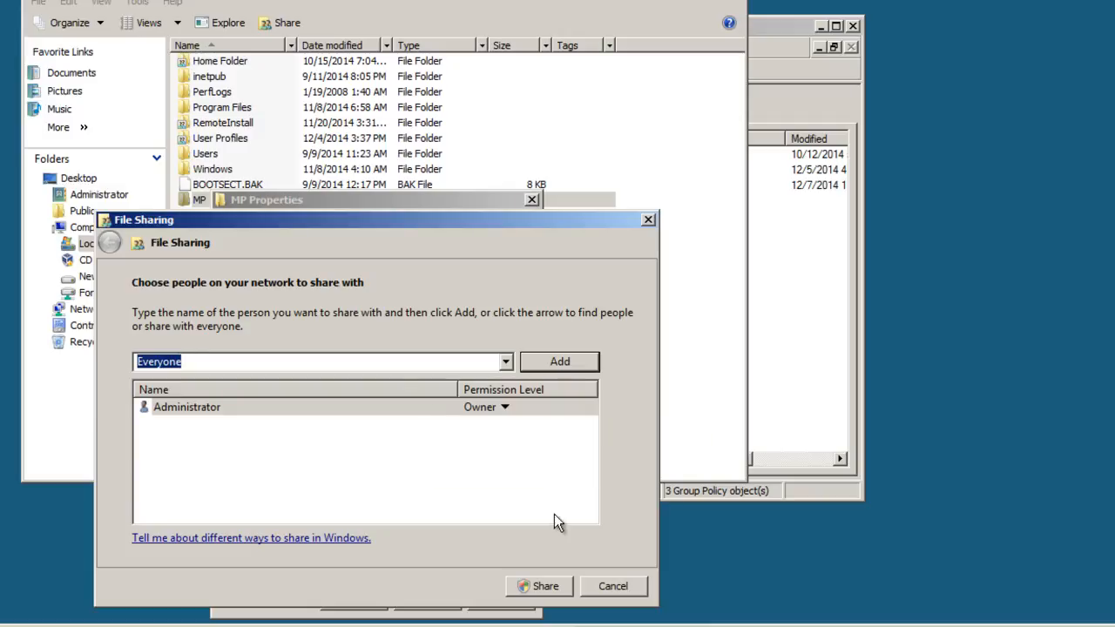
{"action": "left_click", "coordinate": [568, 362]}
{"action": "left_click", "coordinate": [544, 587]}
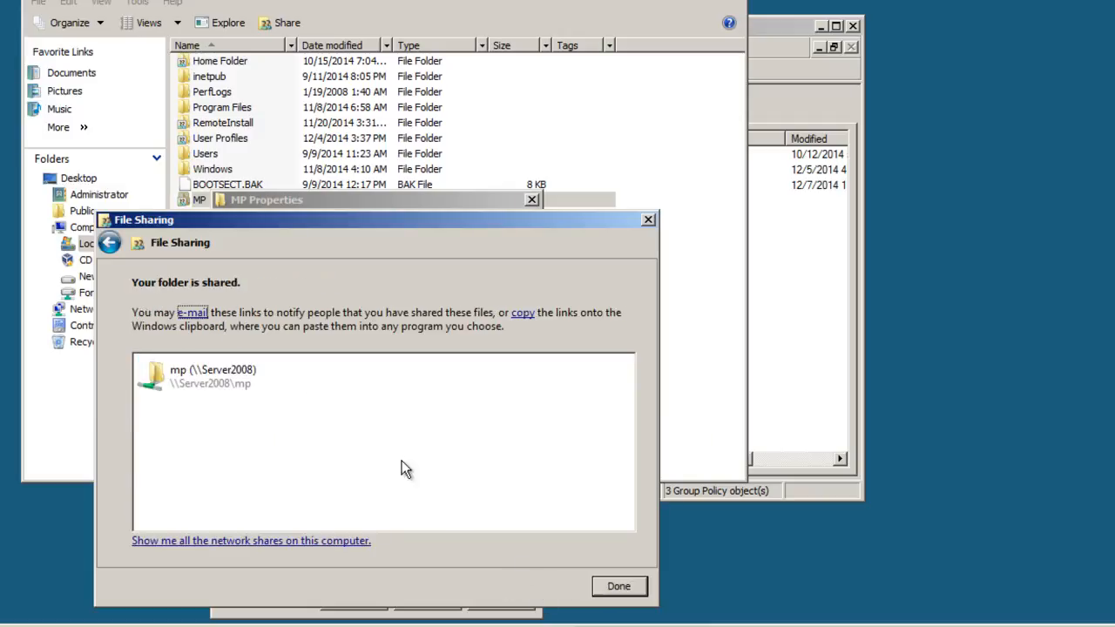
{"action": "left_click", "coordinate": [239, 380]}
{"action": "left_click", "coordinate": [623, 592]}
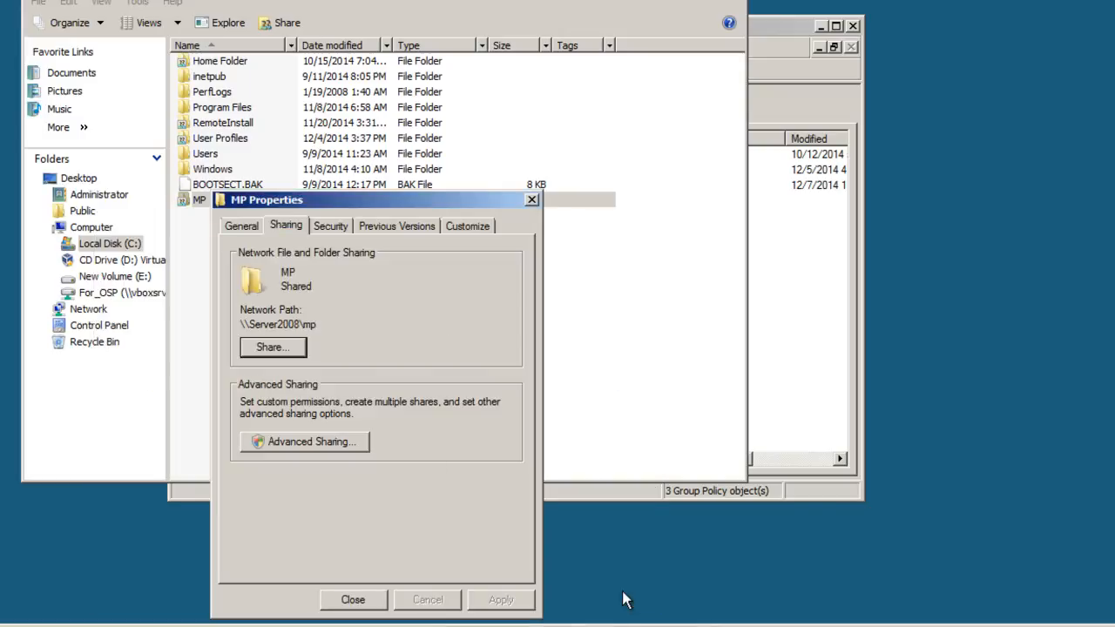
- Allow Everyone Full Control in the MP folder's advanced share permissions, apply, and close the folder's properties and the file window
{"action": "left_click_drag", "start_coordinate": [421, 206], "coordinate": [432, 110]}
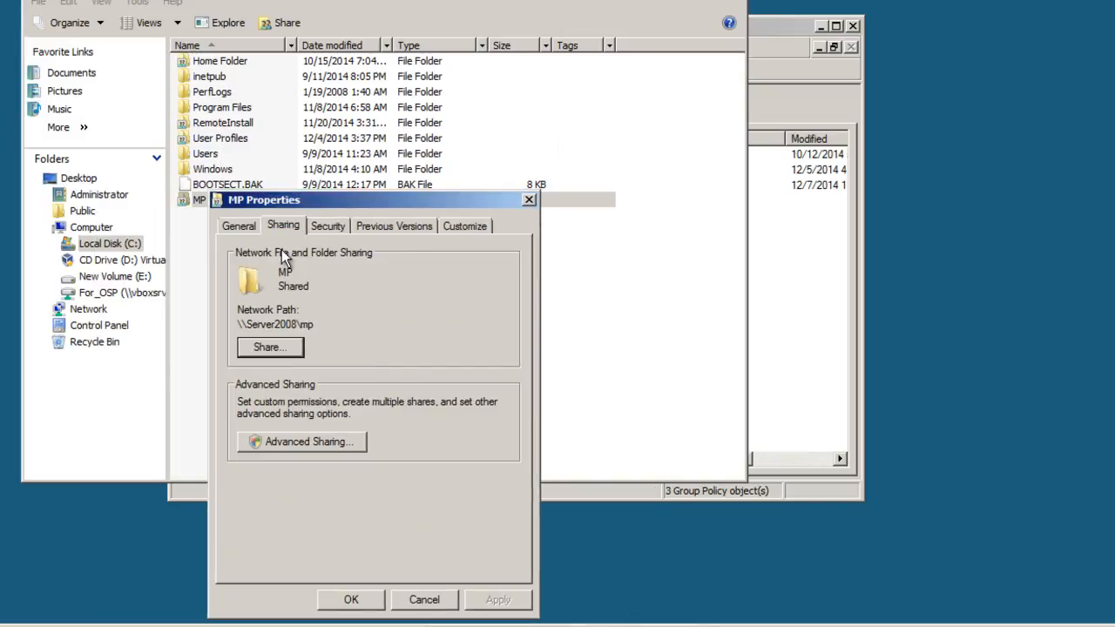
{"action": "left_click", "coordinate": [334, 441]}
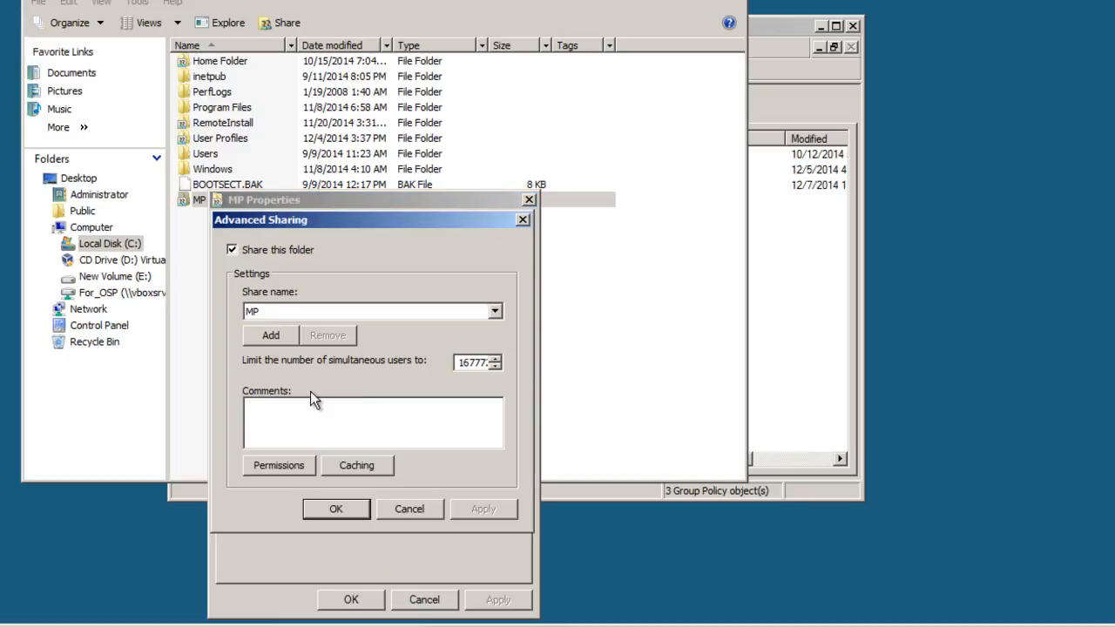
{"action": "left_click", "coordinate": [297, 472]}
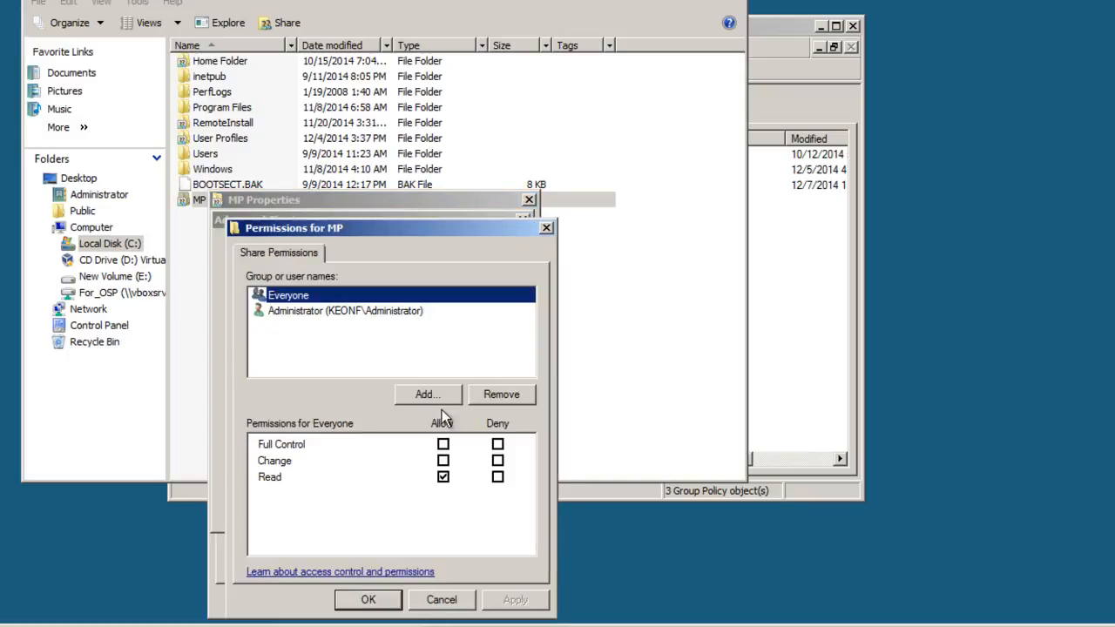
{"action": "left_click", "coordinate": [444, 444]}
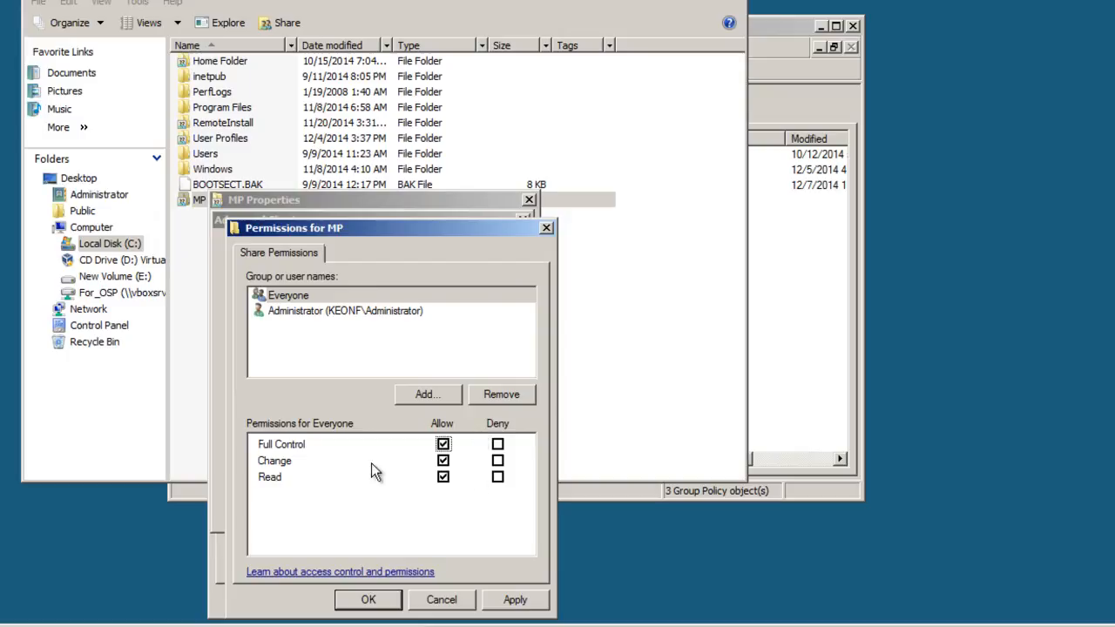
{"action": "left_click", "coordinate": [514, 601]}
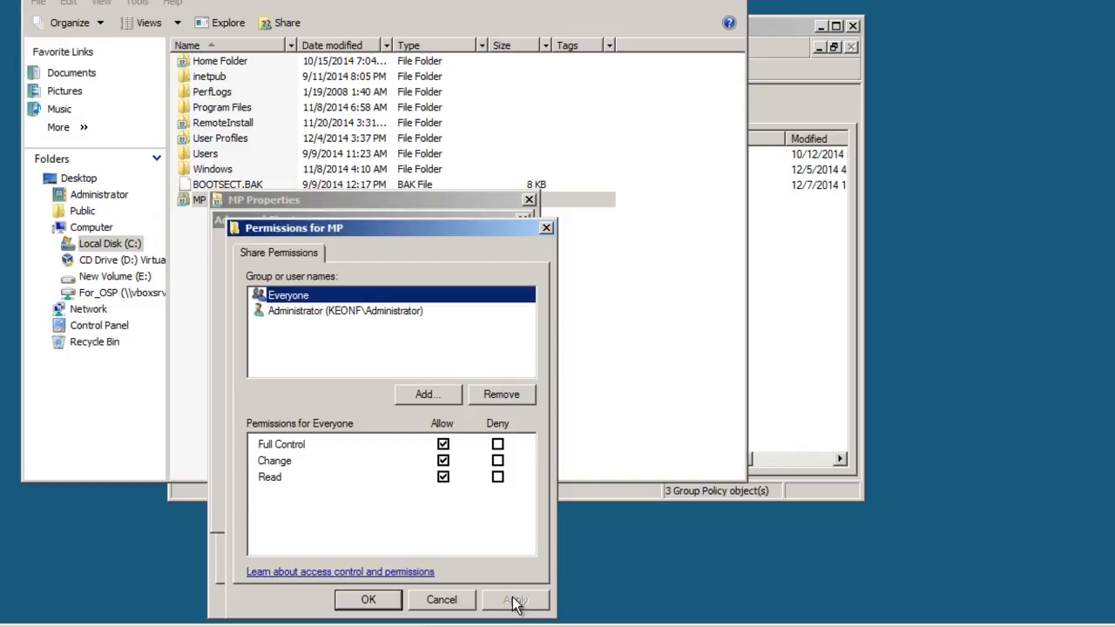
{"action": "left_click", "coordinate": [383, 600]}
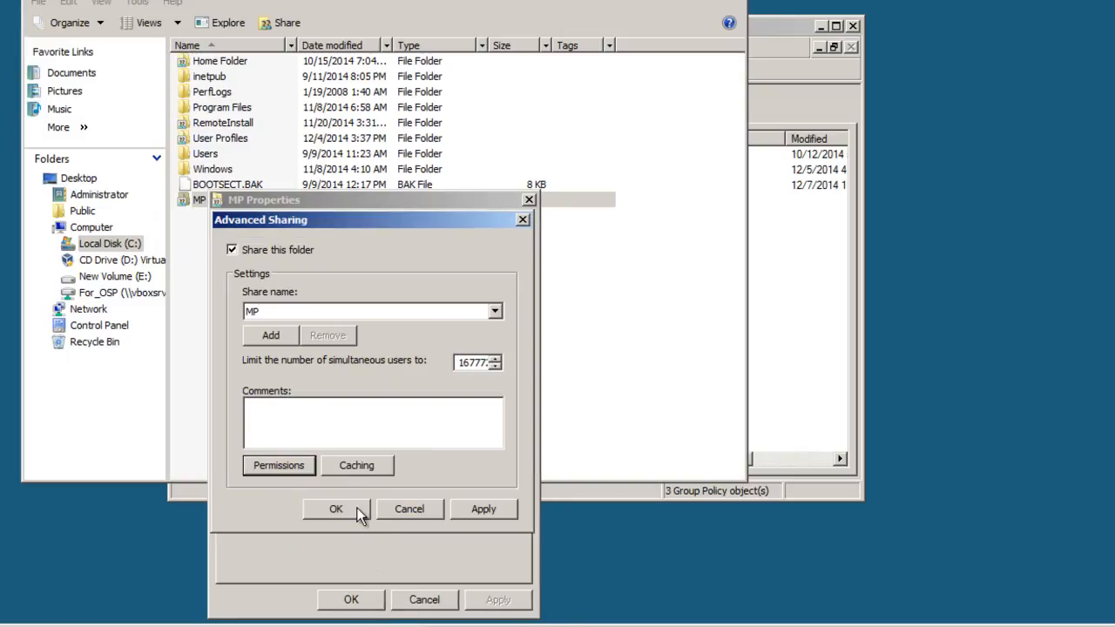
{"action": "left_click", "coordinate": [357, 514]}
{"action": "left_click", "coordinate": [357, 599]}
{"action": "left_click", "coordinate": [444, 429]}
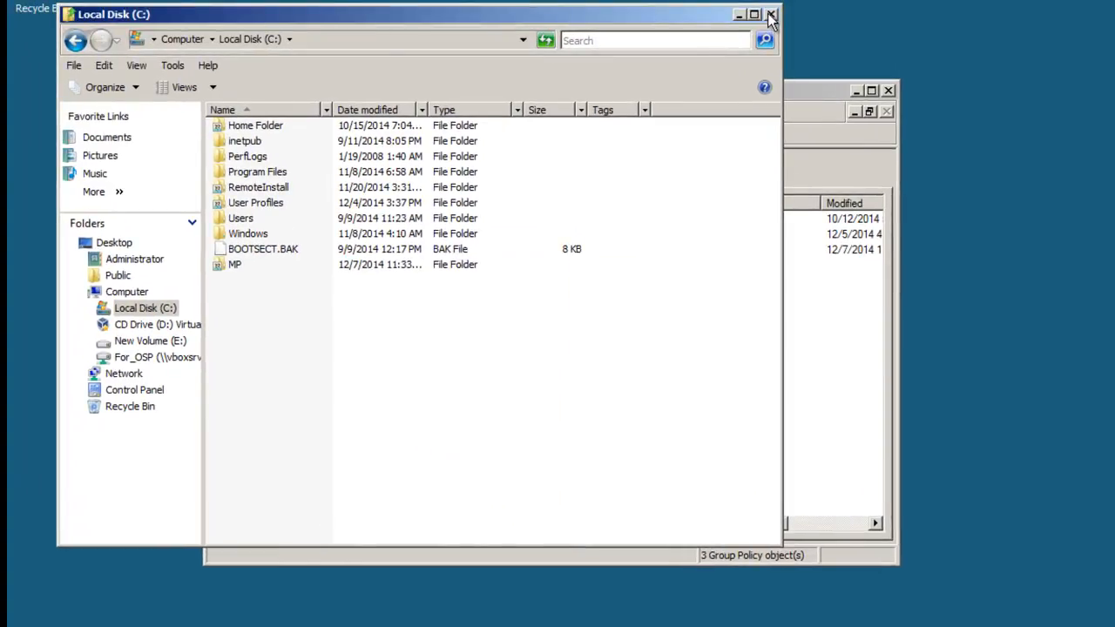
{"action": "left_click", "coordinate": [770, 15]}
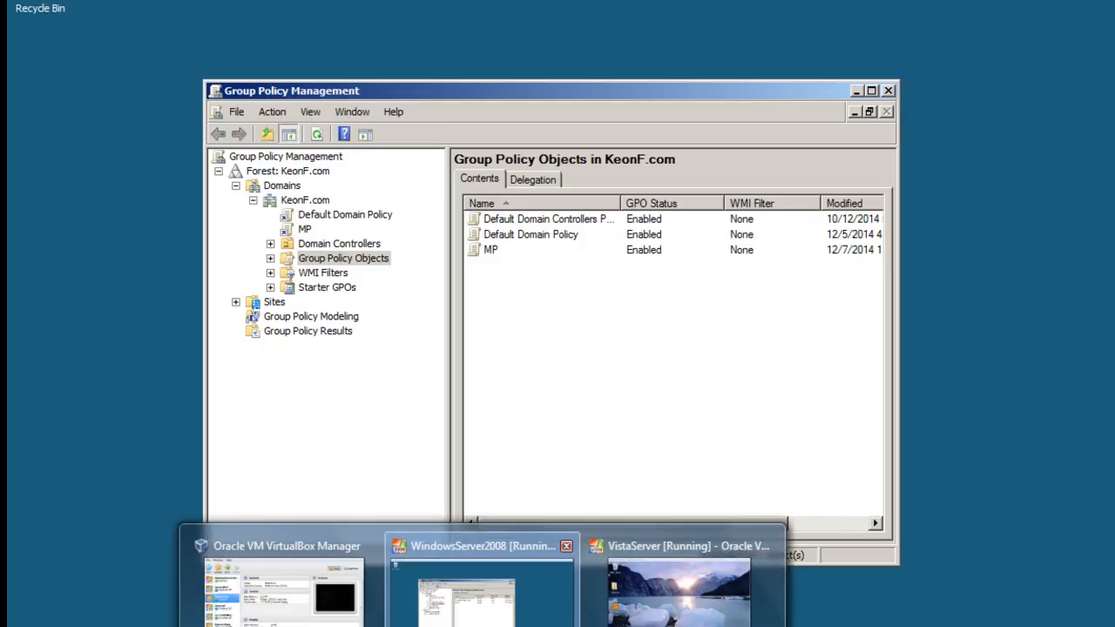
- Switch to the VistaServer virtual machine and log off its current user
{"action": "mouse_move", "coordinate": [485, 624]}
{"action": "left_click", "coordinate": [669, 596]}
{"action": "left_click", "coordinate": [403, 551]}
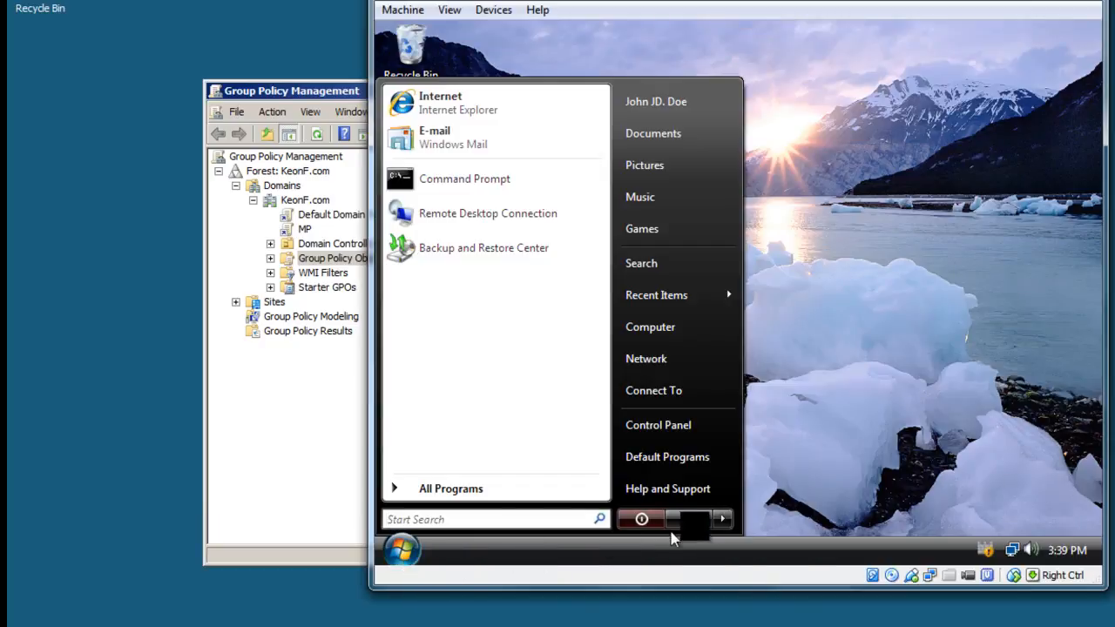
{"action": "left_click", "coordinate": [722, 520]}
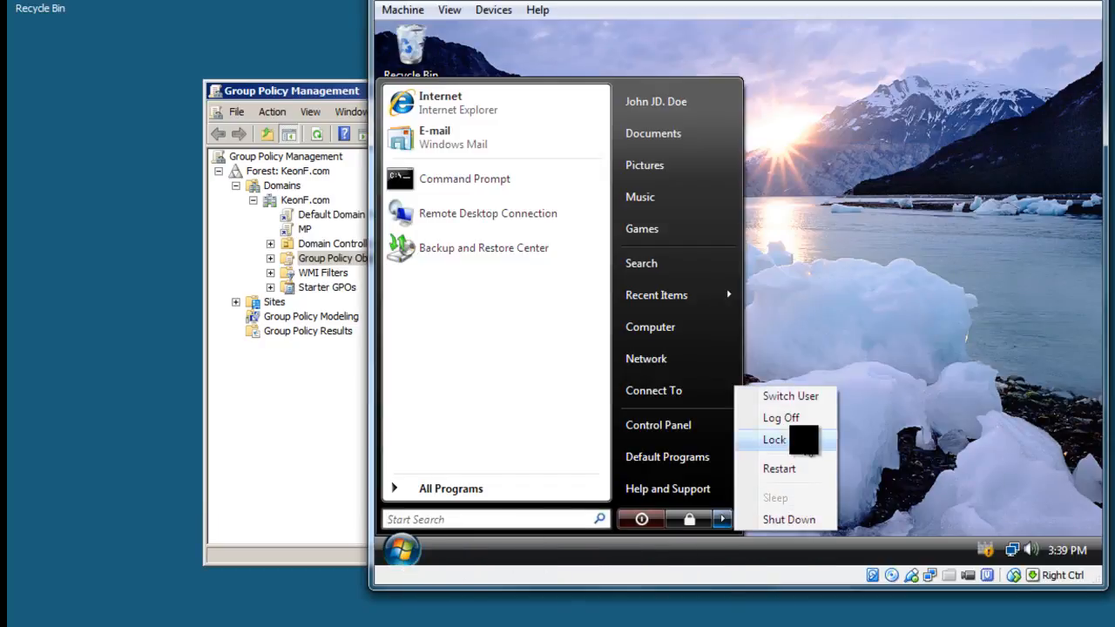
{"action": "left_click", "coordinate": [806, 419]}
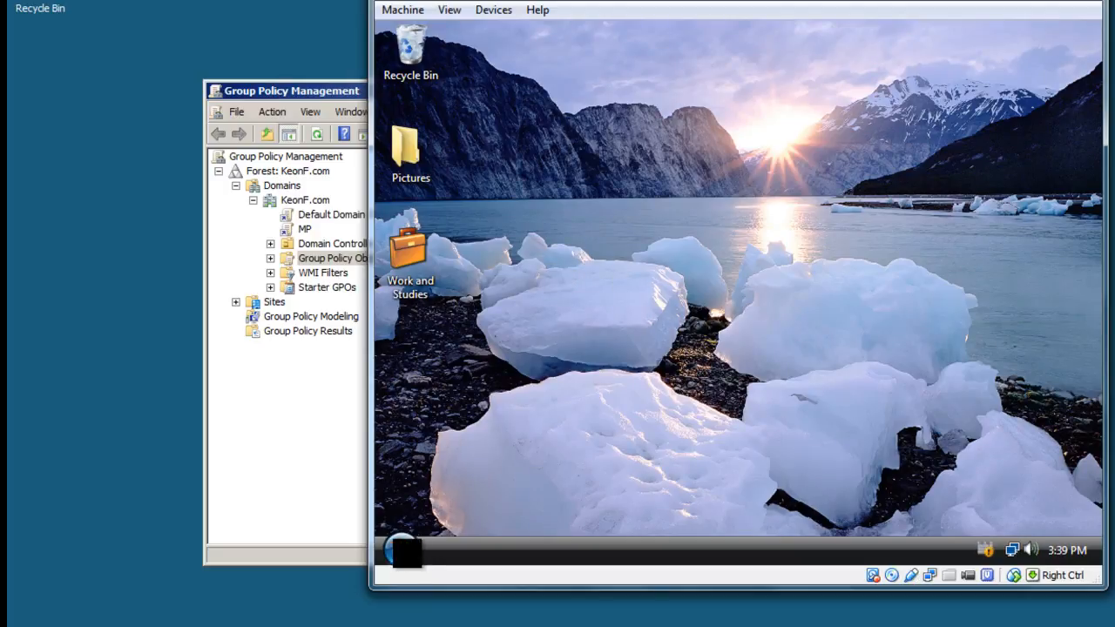
- Search for "control" on the Vista client, try to open Control Panel and dismiss the resulting dialog
{"action": "left_click", "coordinate": [401, 549]}
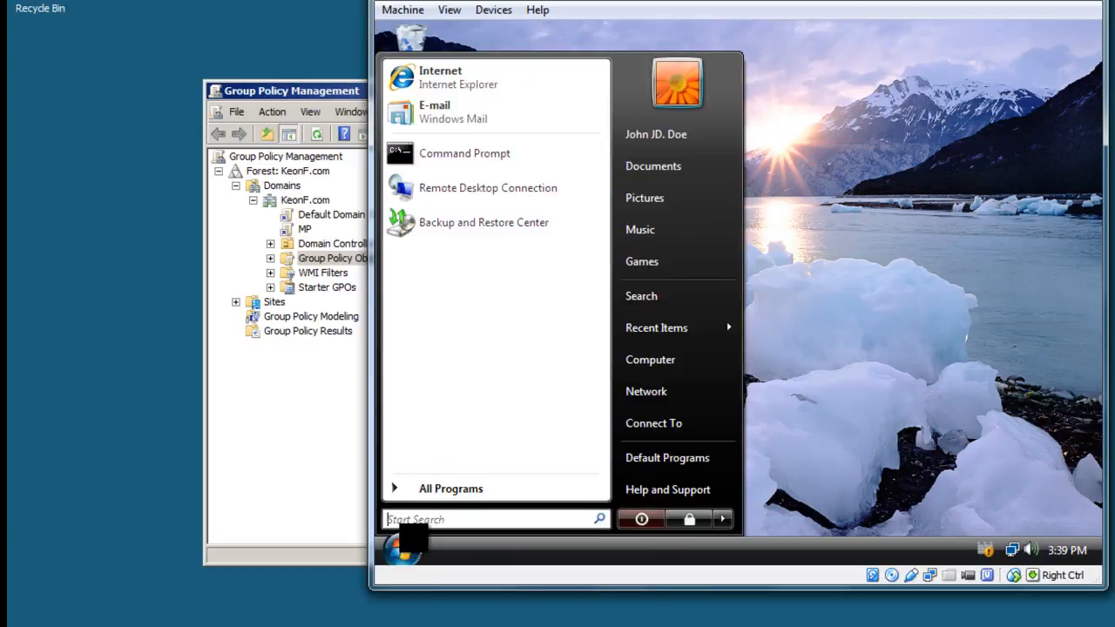
{"action": "type", "text": "control"}
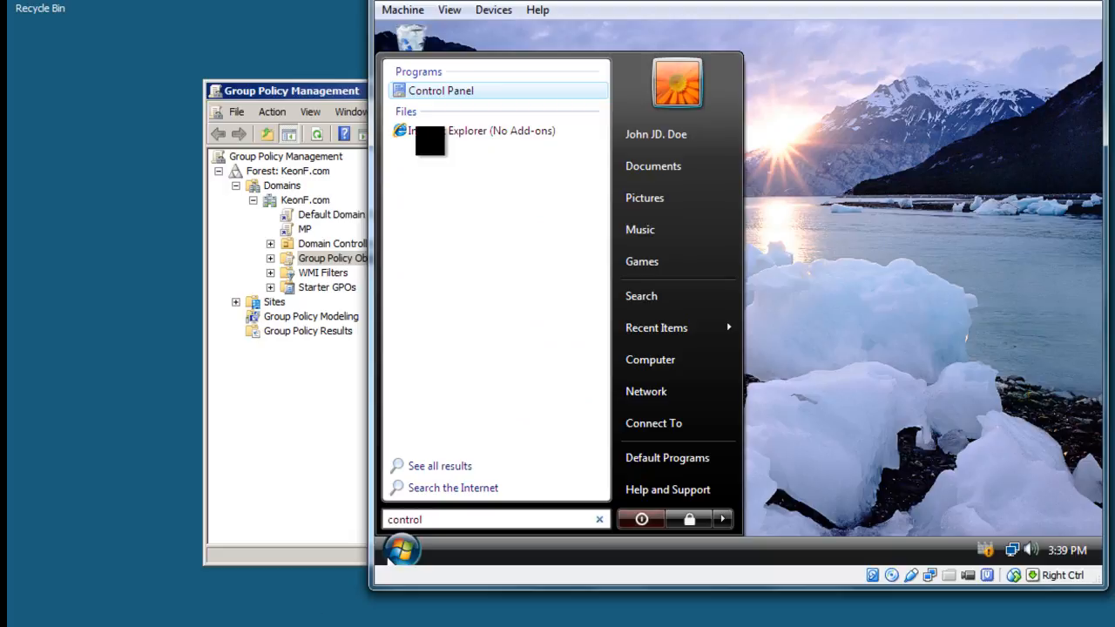
{"action": "left_click", "coordinate": [441, 91]}
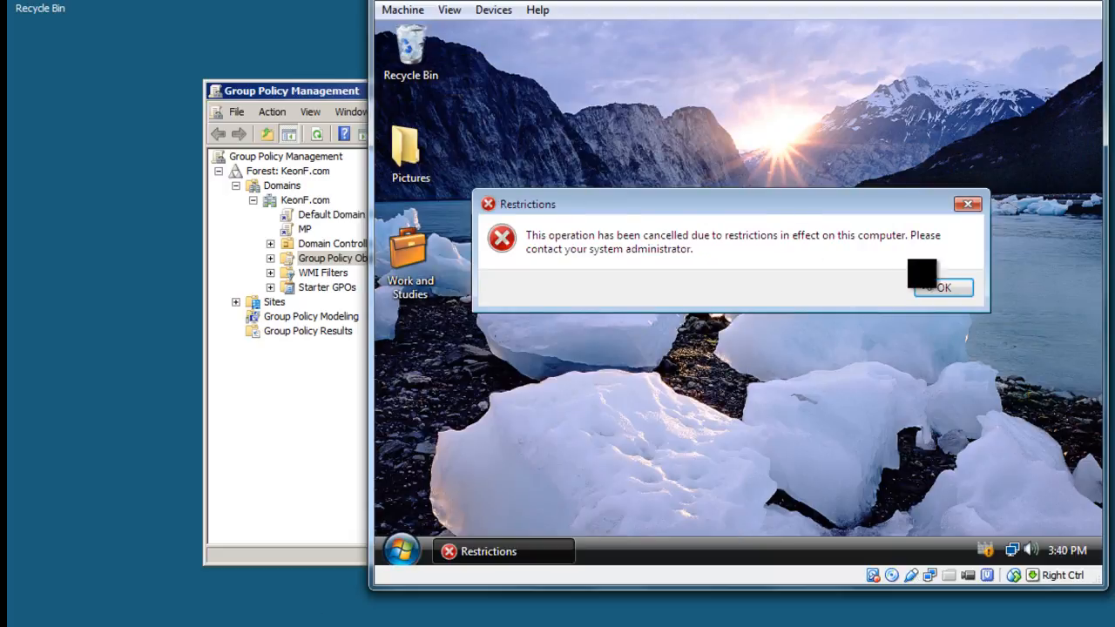
{"action": "left_click_drag", "start_coordinate": [786, 199], "coordinate": [769, 194]}
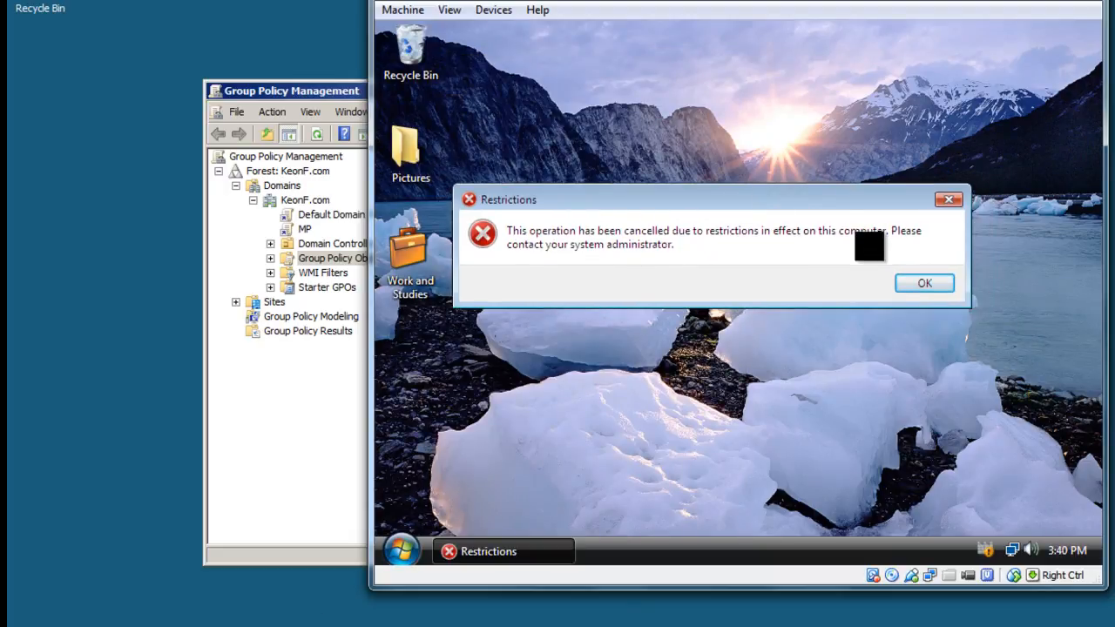
{"action": "left_click", "coordinate": [904, 281]}
- Check the desktop's options for creating new items on the Vista client without choosing any
{"action": "right_click", "coordinate": [627, 303]}
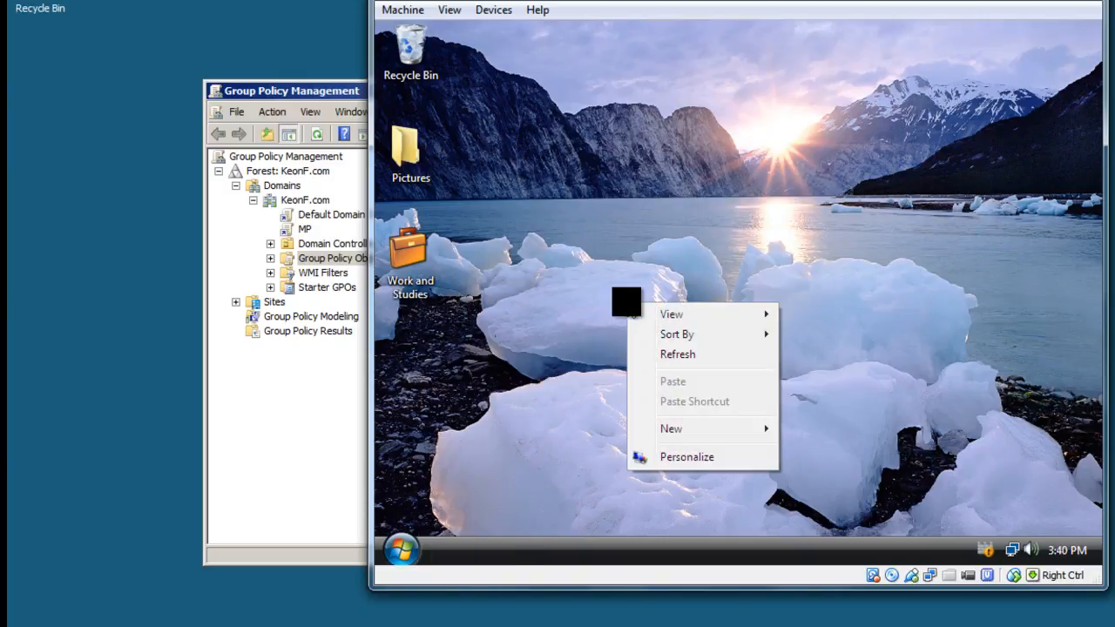
{"action": "mouse_move", "coordinate": [671, 429]}
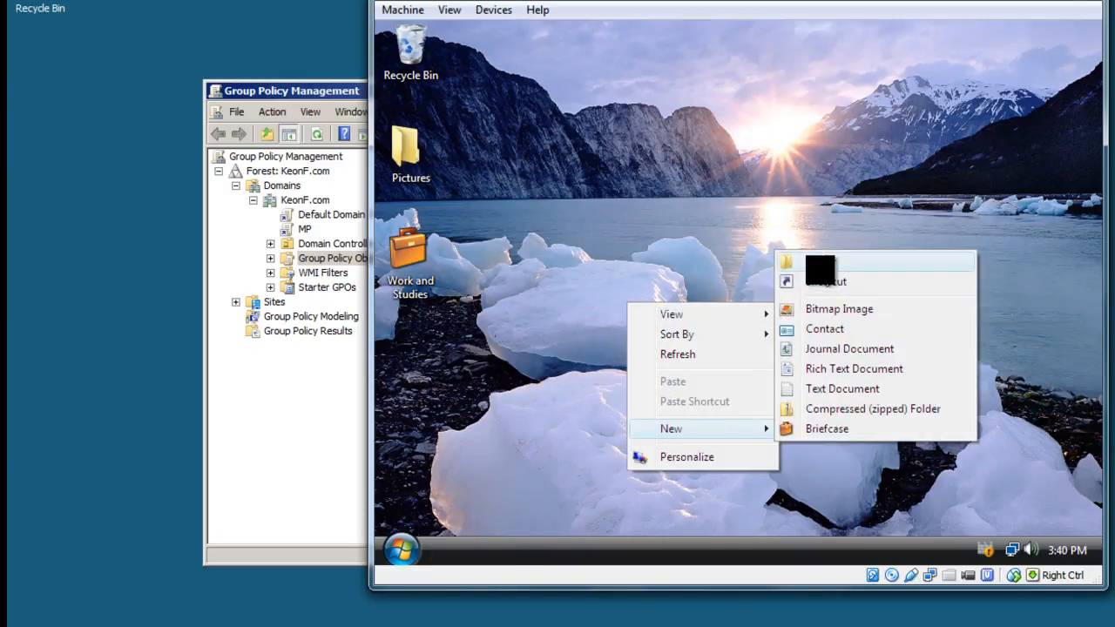
{"action": "left_click", "coordinate": [724, 225]}
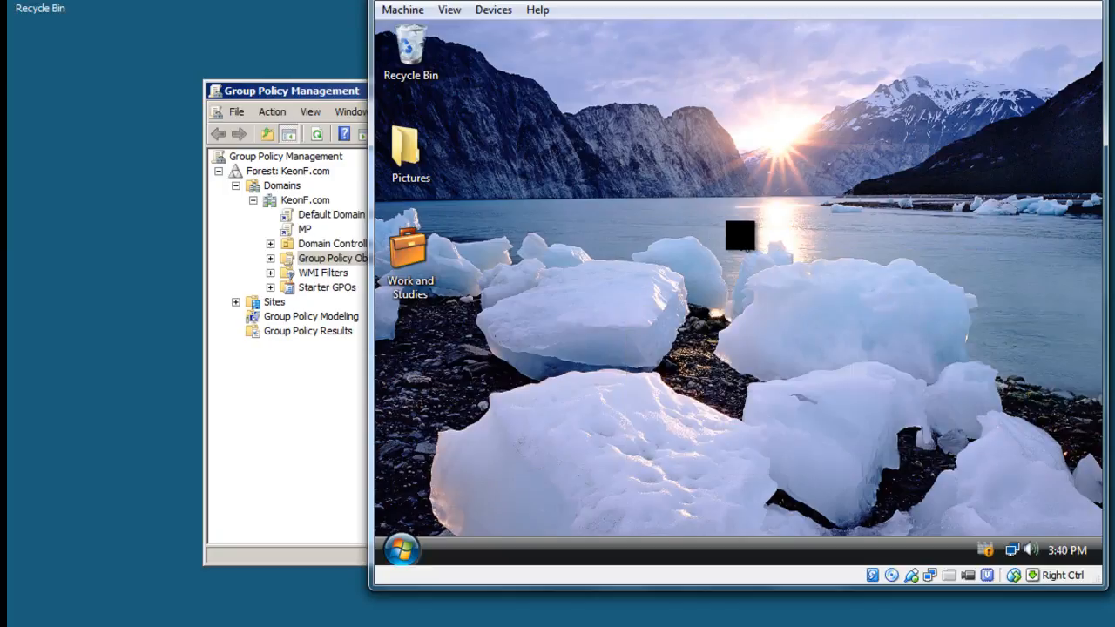